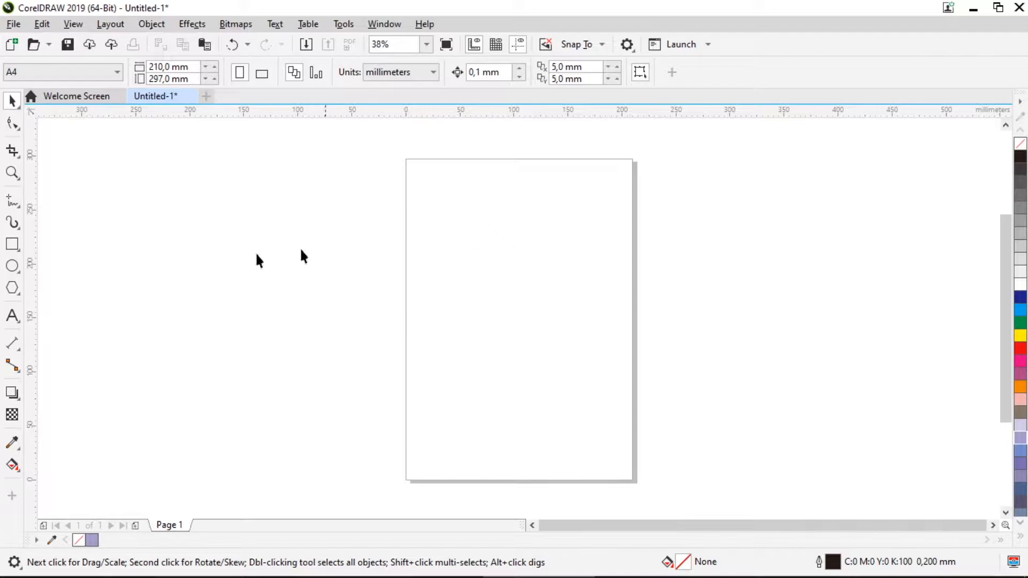
Step: Draw a rectangle about 196 × 52 mm across the upper part of the page and fill it with pinkish red C:0 M:91 Y:46 K:0
{"action": "left_click", "coordinate": [10, 247]}
{"action": "left_click_drag", "start_coordinate": [415, 205], "coordinate": [627, 262]}
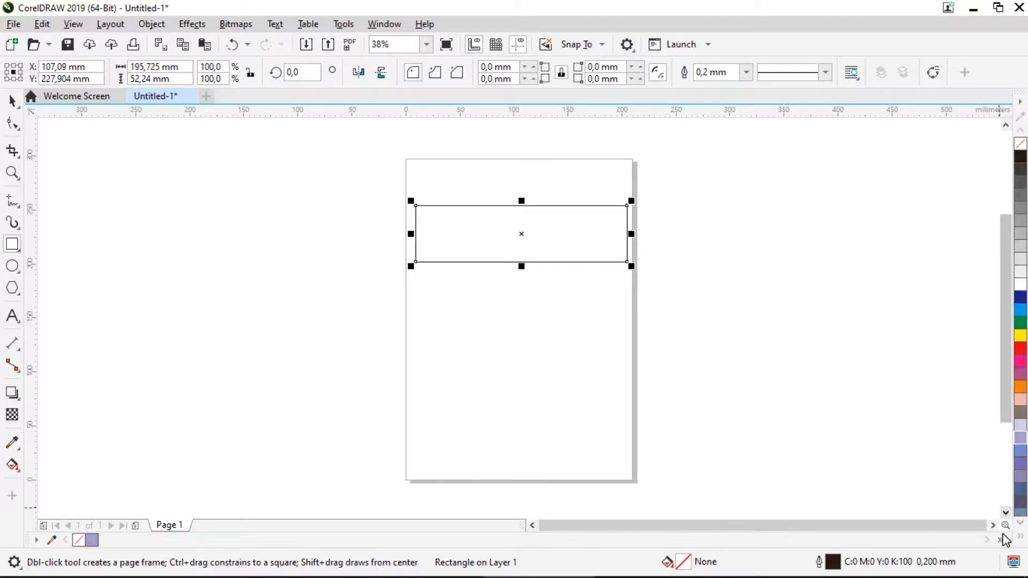
{"action": "left_click", "coordinate": [1023, 537]}
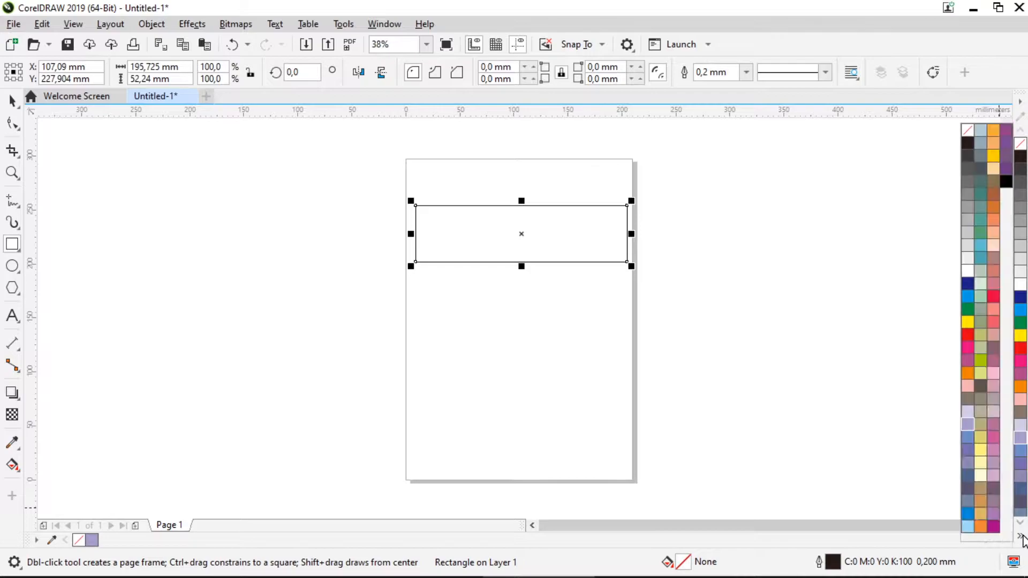
{"action": "left_click", "coordinate": [991, 293]}
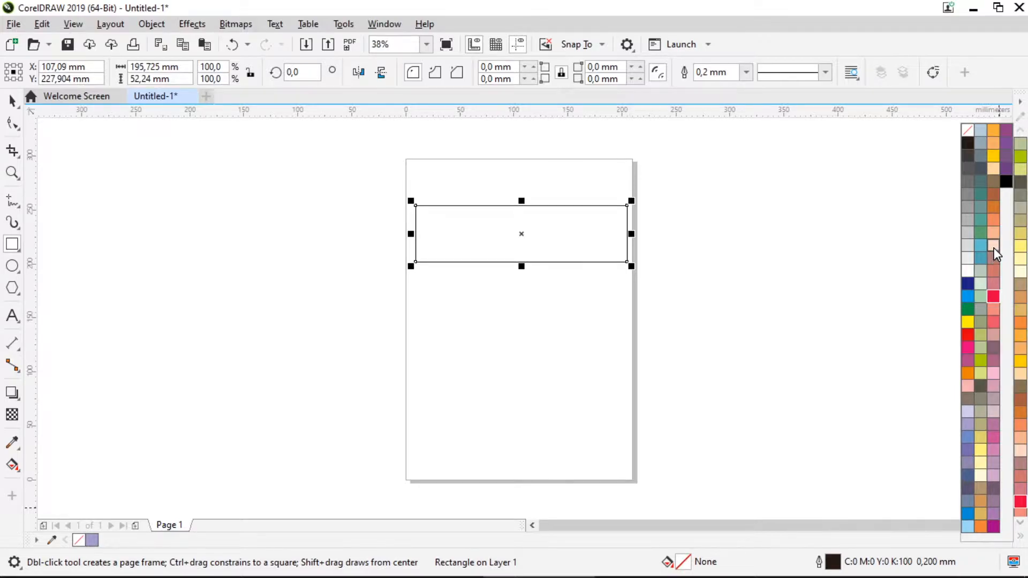
{"action": "left_click", "coordinate": [992, 246]}
{"action": "left_click", "coordinate": [969, 330]}
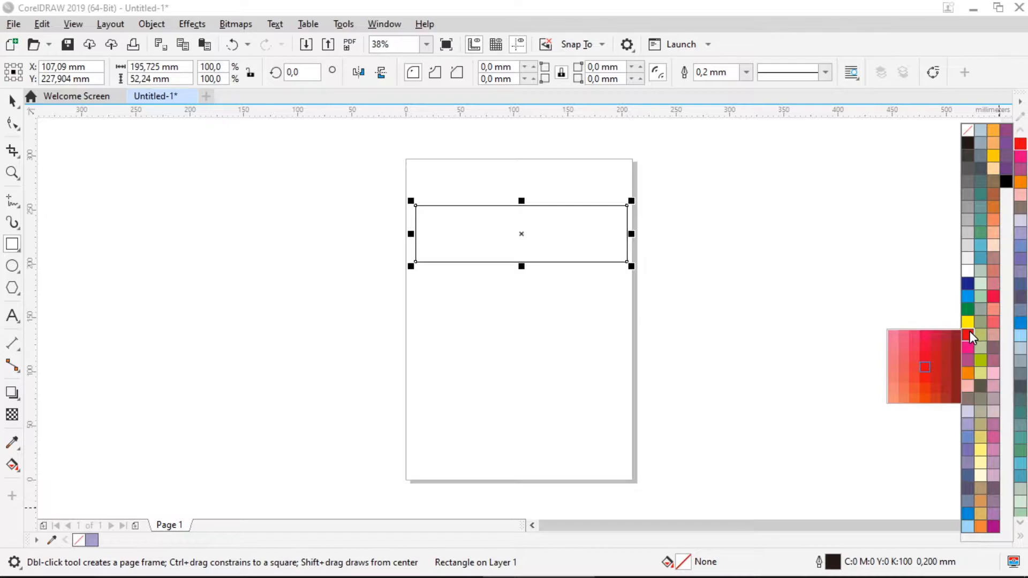
{"action": "left_click", "coordinate": [915, 345]}
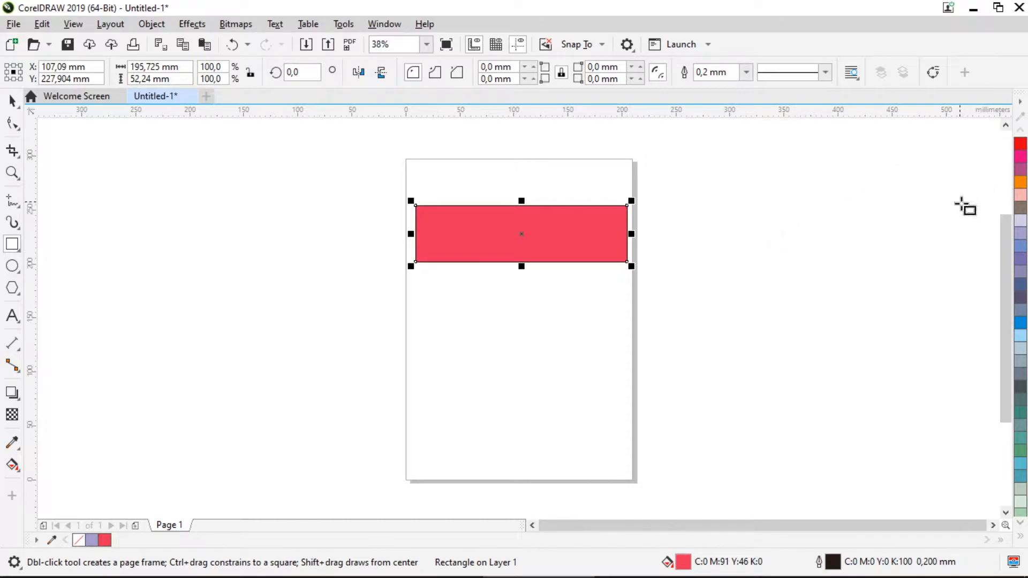
Step: Give the rectangle a 3.0 mm dash-dot outline in purple C:20 M:80 Y:0 K:20
{"action": "right_click", "coordinate": [1020, 172]}
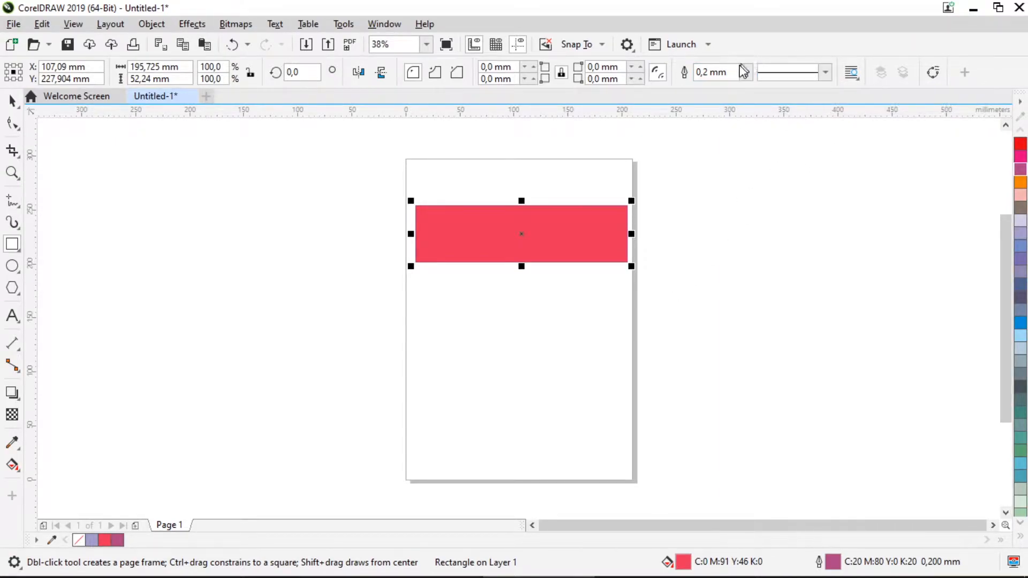
{"action": "left_click", "coordinate": [827, 73]}
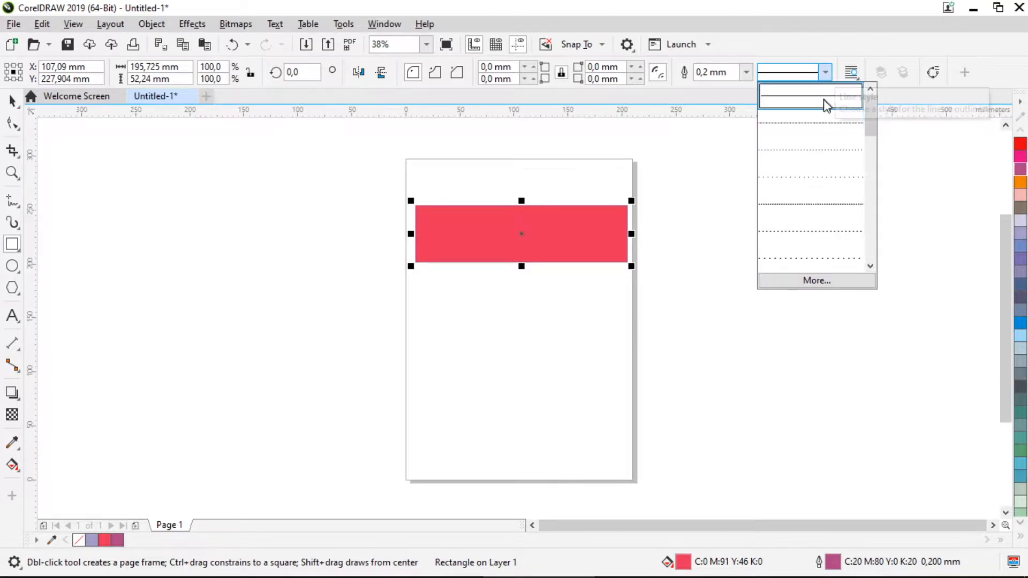
{"action": "left_click", "coordinate": [871, 212]}
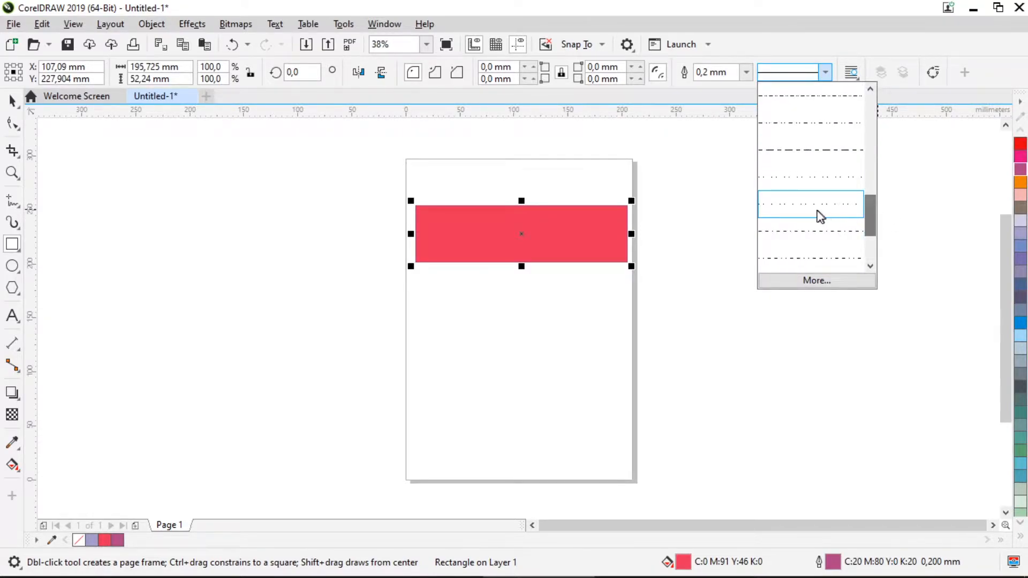
{"action": "left_click", "coordinate": [818, 215]}
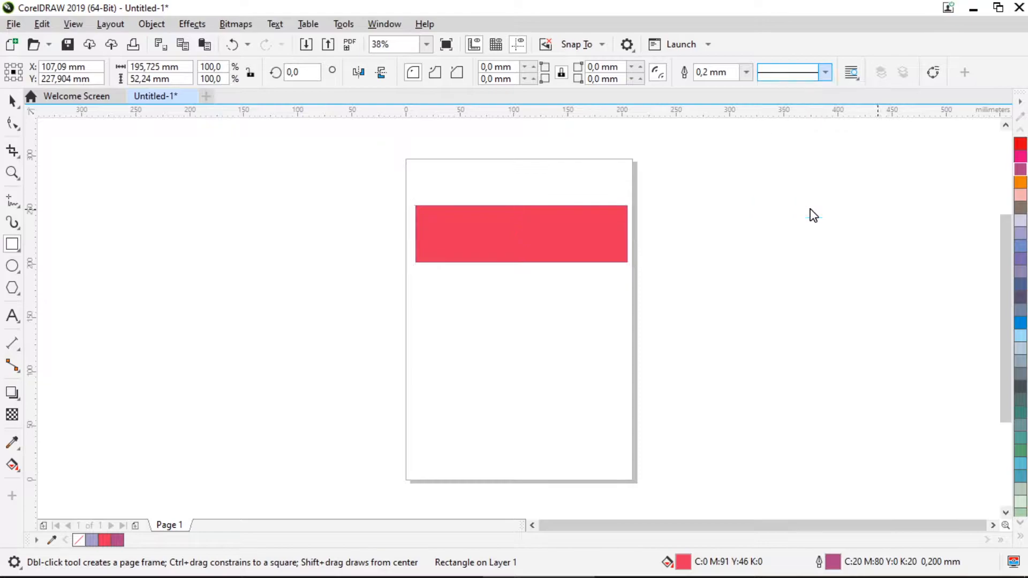
{"action": "left_click", "coordinate": [825, 75]}
{"action": "left_click", "coordinate": [805, 127]}
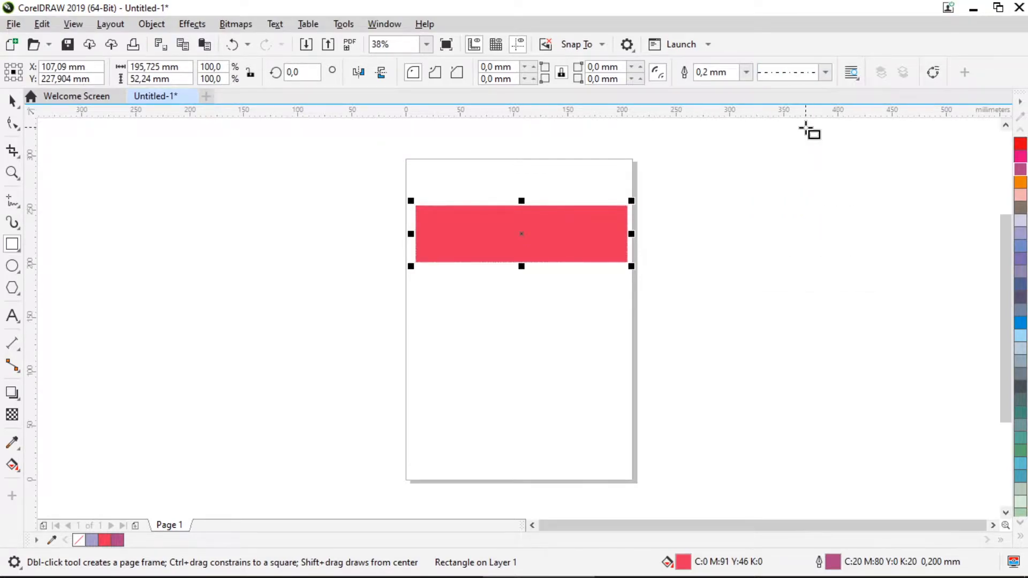
{"action": "left_click", "coordinate": [746, 73]}
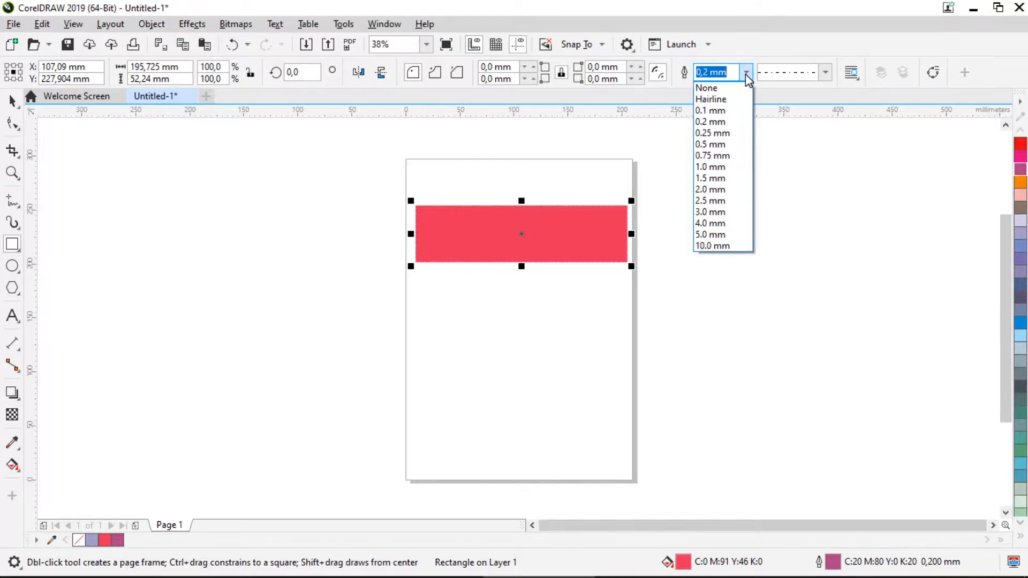
{"action": "left_click", "coordinate": [708, 212]}
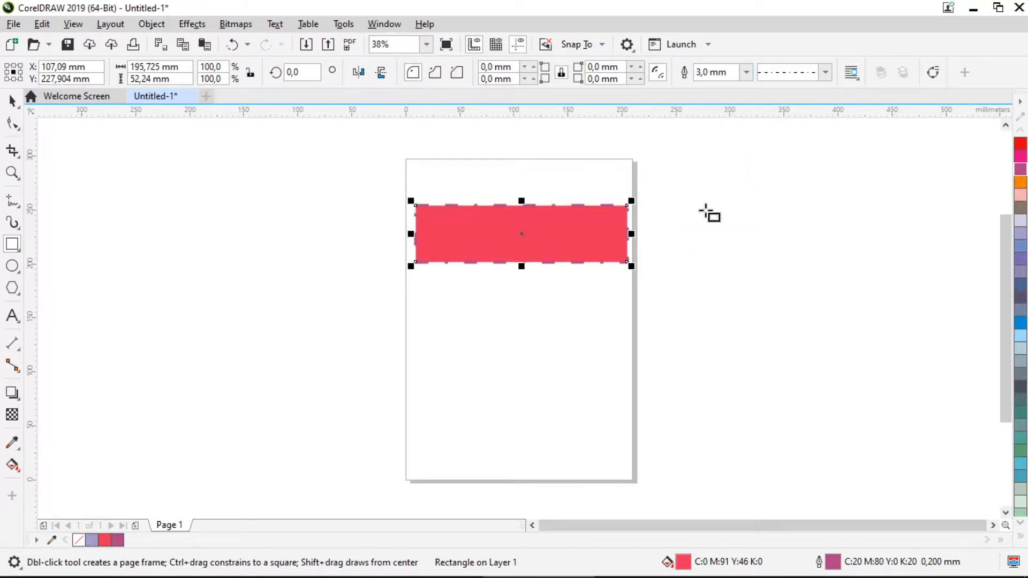
Step: Try a 5.0 mm outline width on the rectangle and undo it
{"action": "left_click", "coordinate": [746, 75]}
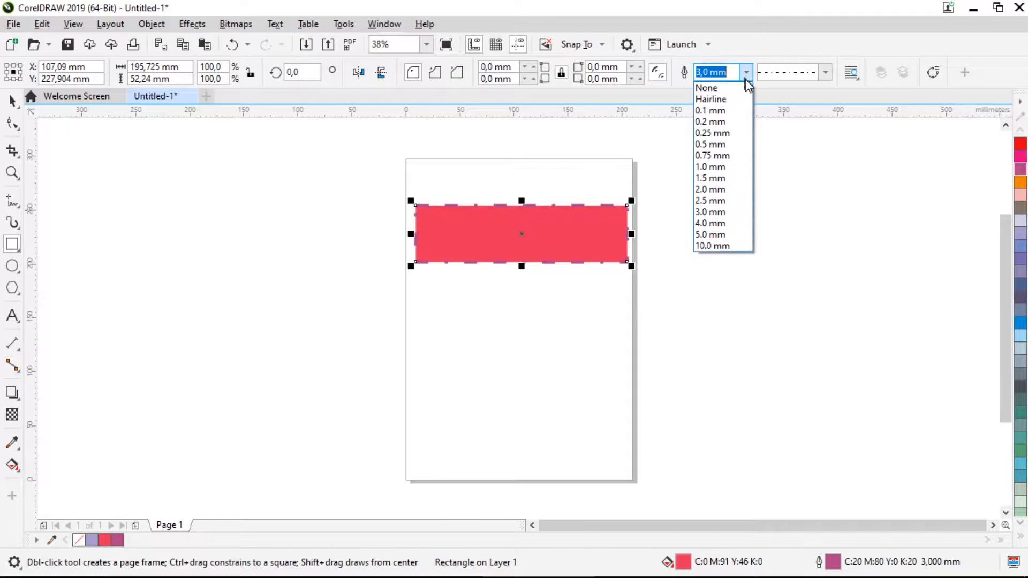
{"action": "left_click", "coordinate": [708, 236]}
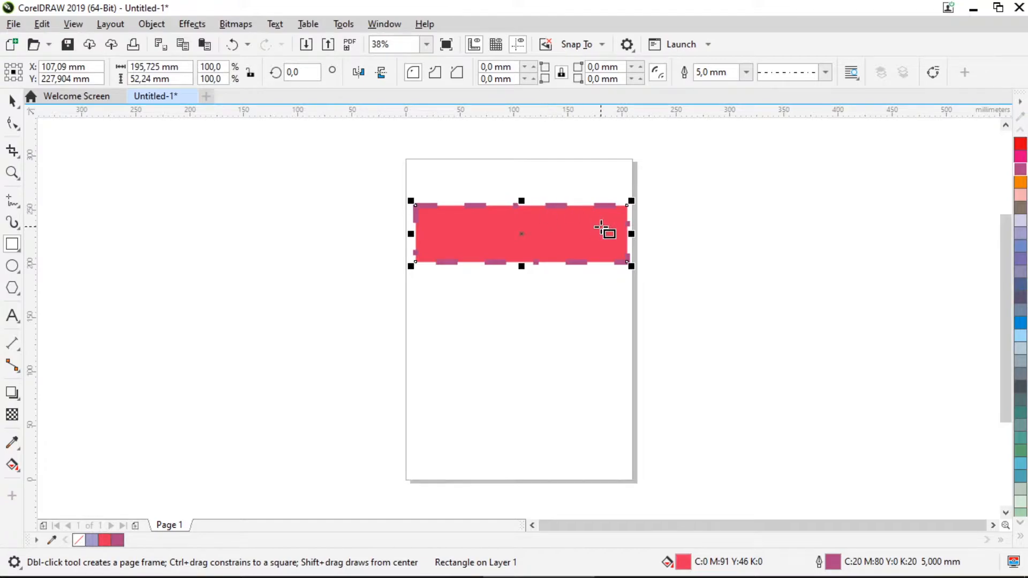
{"action": "left_click", "coordinate": [12, 100]}
{"action": "key", "text": "ctrl+z"}
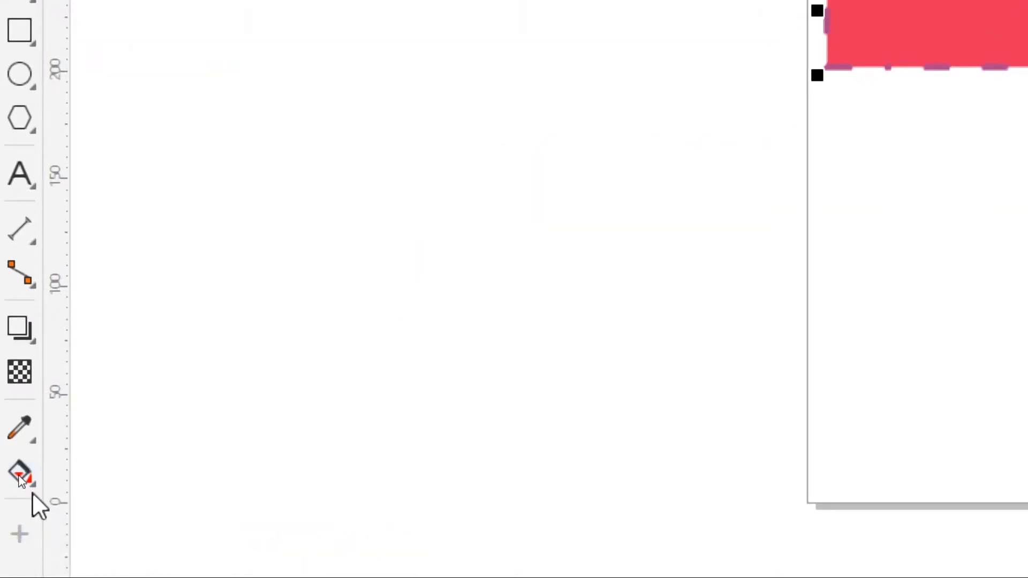
Step: Apply a fountain fill to the rectangle with the Interactive Fill tool
{"action": "left_click", "coordinate": [33, 484]}
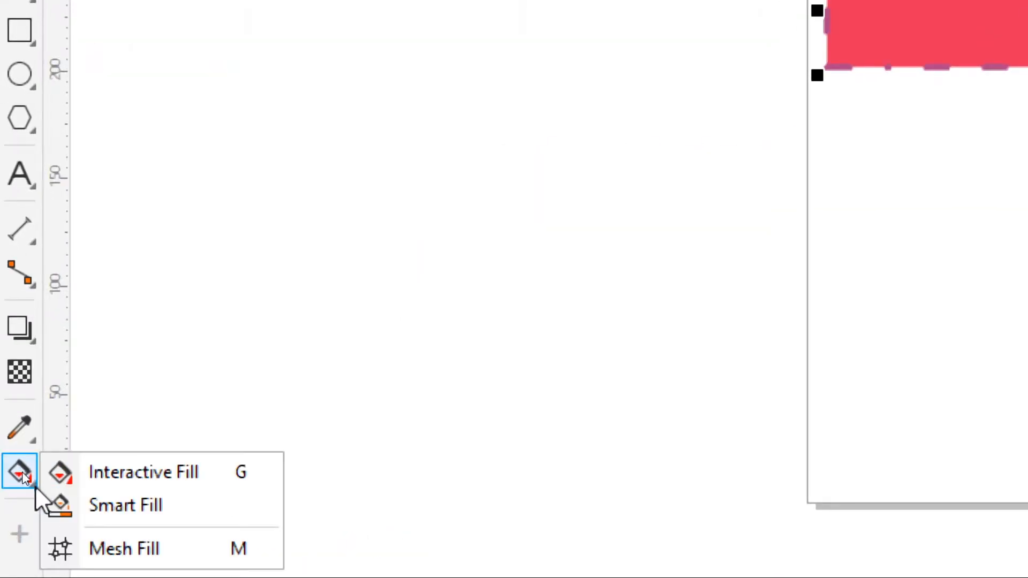
{"action": "left_click", "coordinate": [106, 479]}
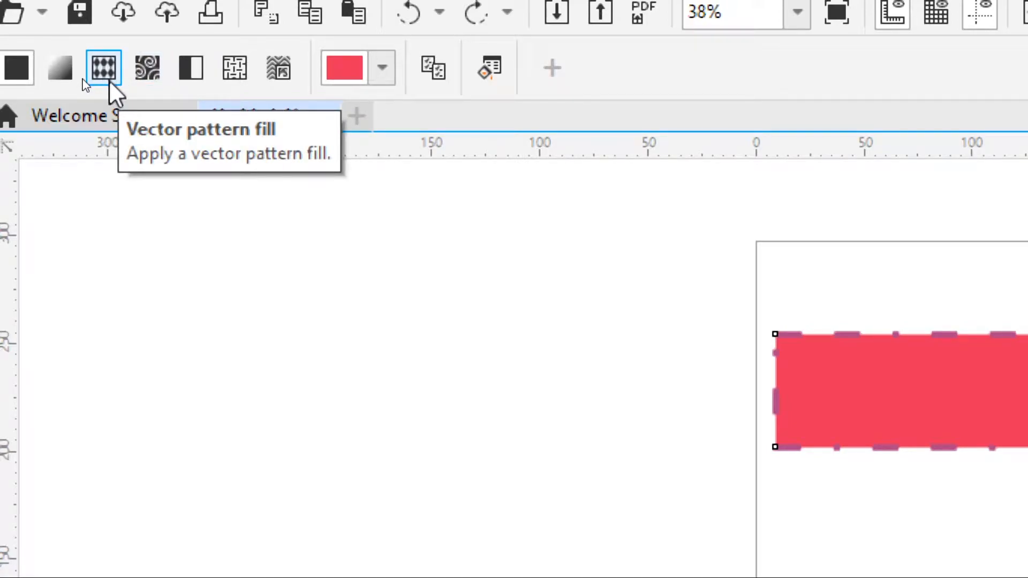
{"action": "left_click", "coordinate": [60, 79]}
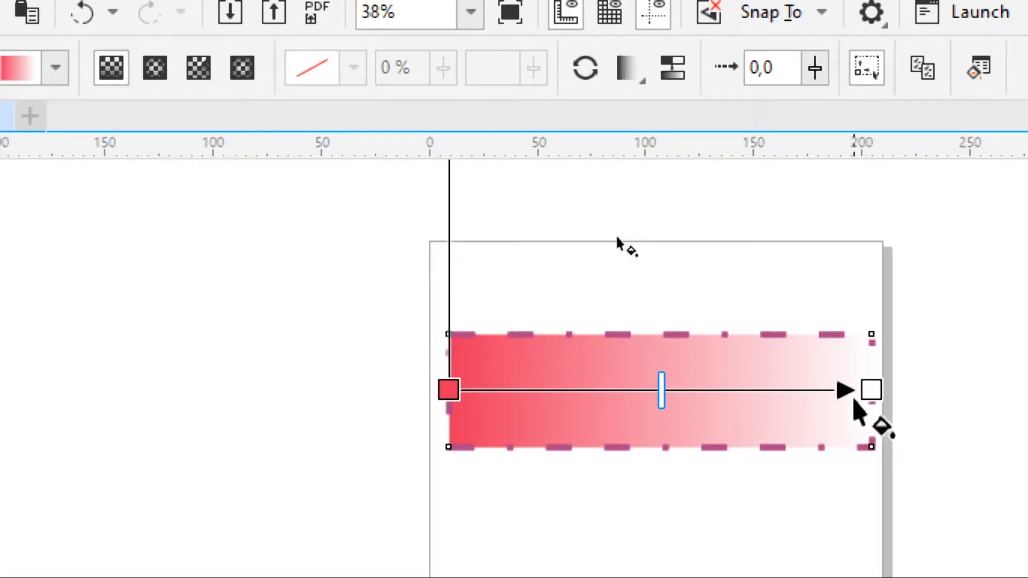
Step: Change the fountain fill's white end node to yellow C:20 M:0 Y:71 K:0
{"action": "scroll", "coordinate": [852, 400], "scroll_direction": "down", "scroll_amount": 2}
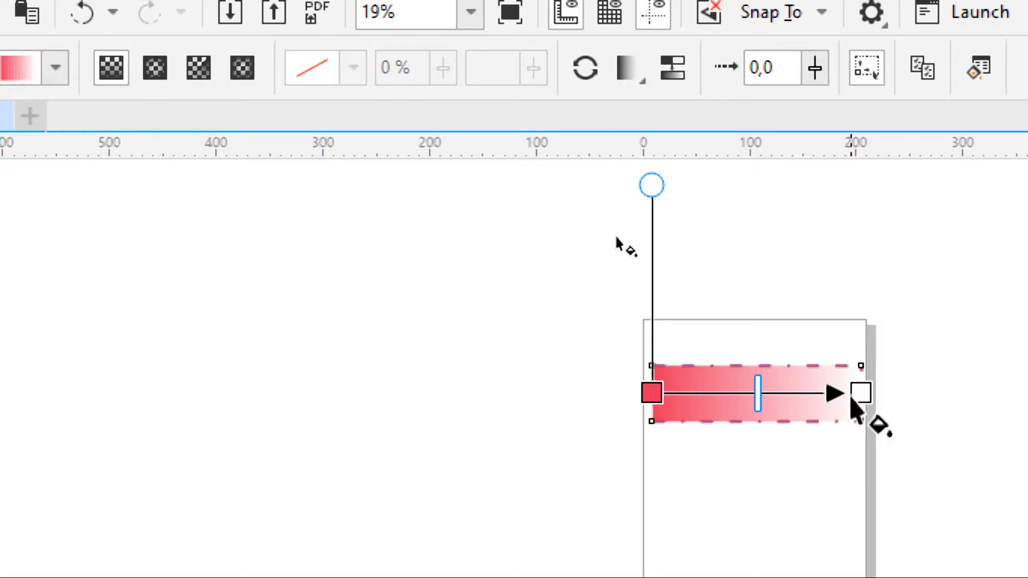
{"action": "scroll", "coordinate": [854, 410], "scroll_direction": "up", "scroll_amount": 2}
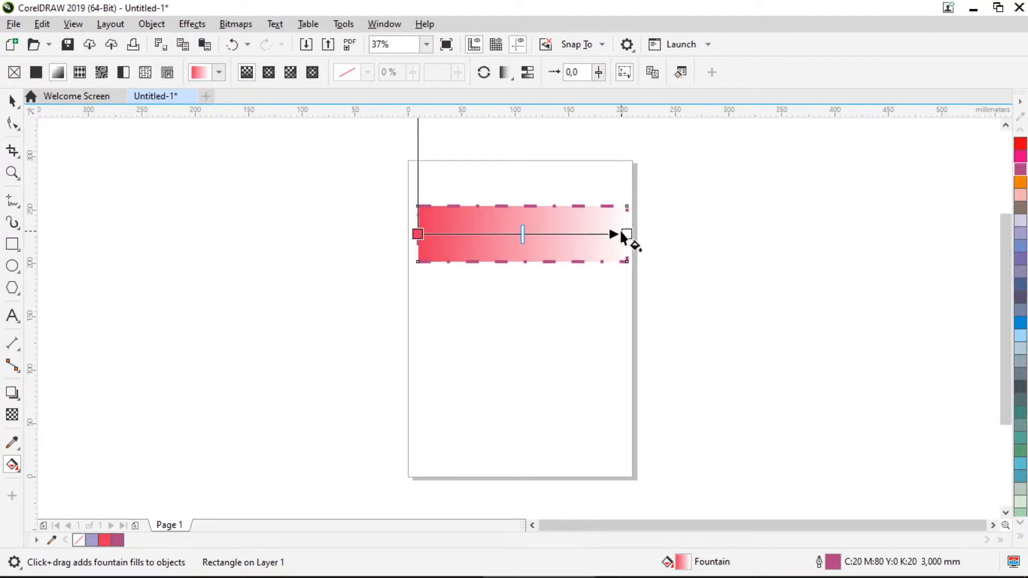
{"action": "left_click", "coordinate": [624, 233]}
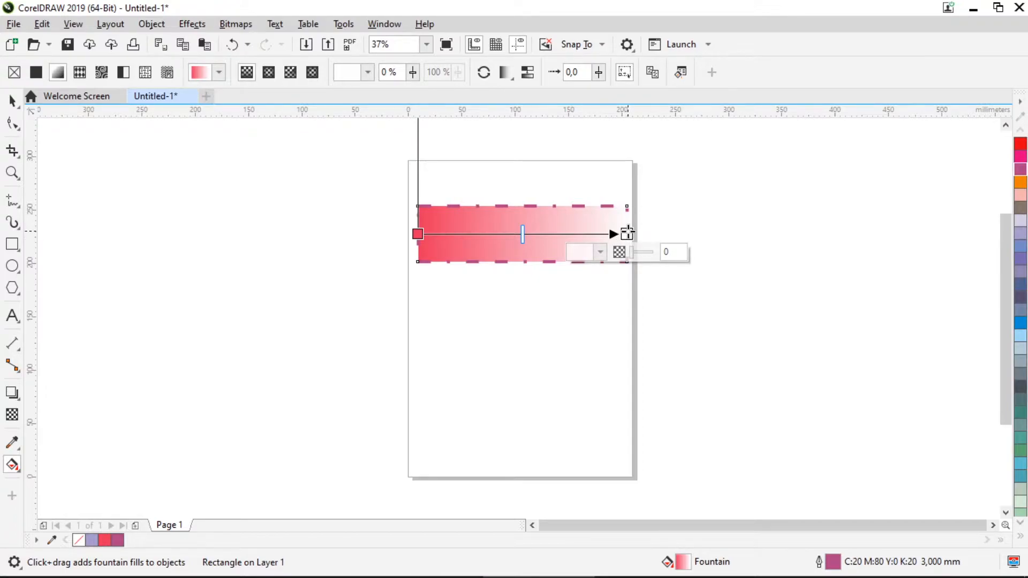
{"action": "left_click", "coordinate": [602, 256]}
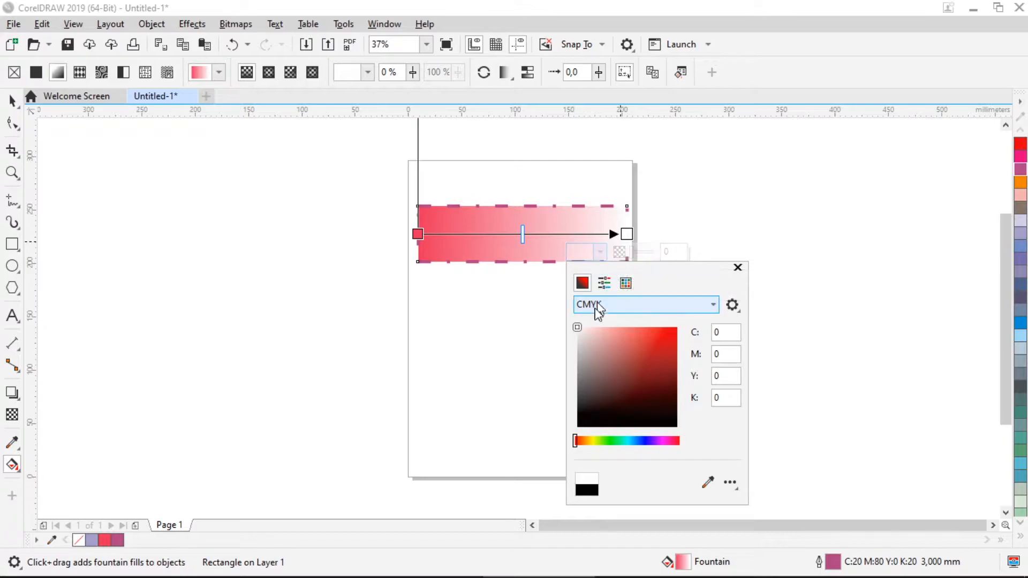
{"action": "left_click_drag", "start_coordinate": [599, 443], "coordinate": [594, 444]}
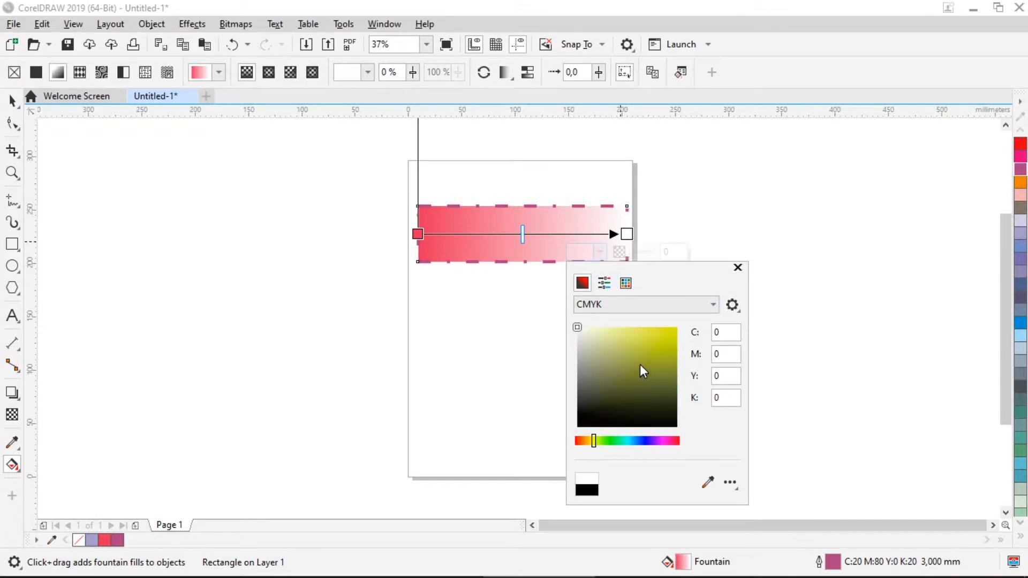
{"action": "left_click", "coordinate": [623, 344]}
{"action": "left_click", "coordinate": [633, 338]}
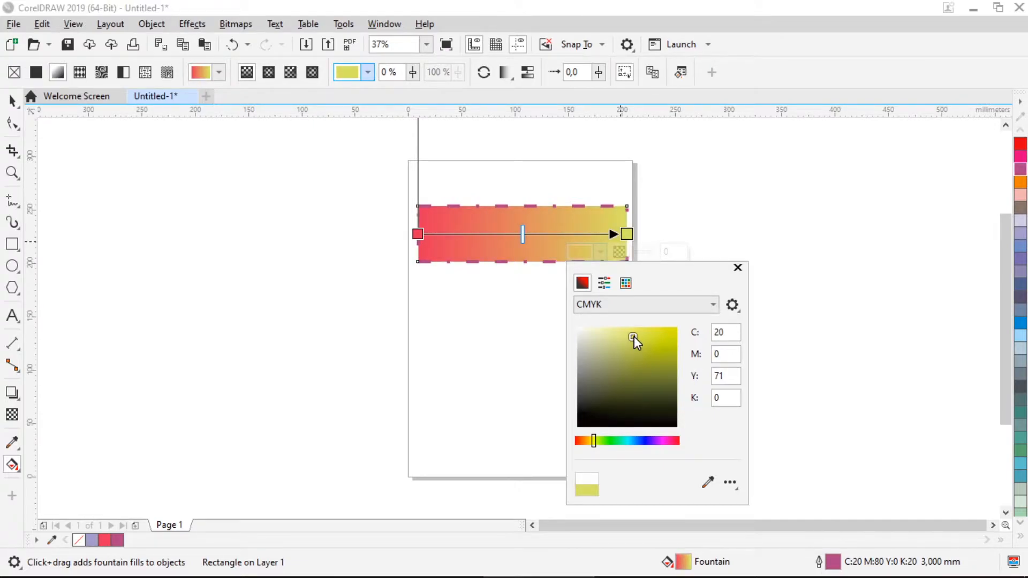
{"action": "left_click", "coordinate": [738, 268]}
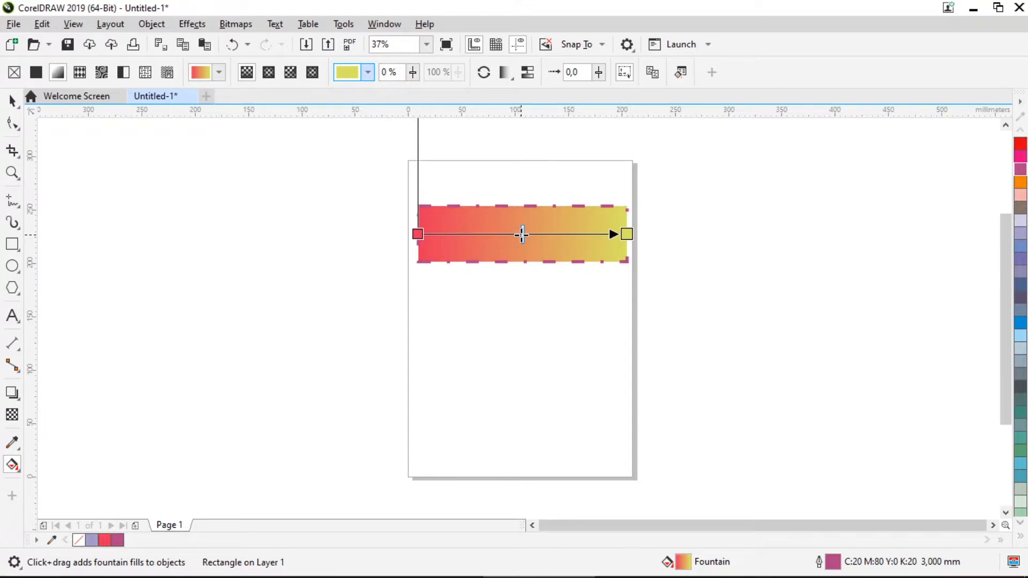
Step: Shift the fountain fill's midpoint to about a quarter of the way from the red node
{"action": "left_click_drag", "start_coordinate": [523, 234], "coordinate": [574, 234]}
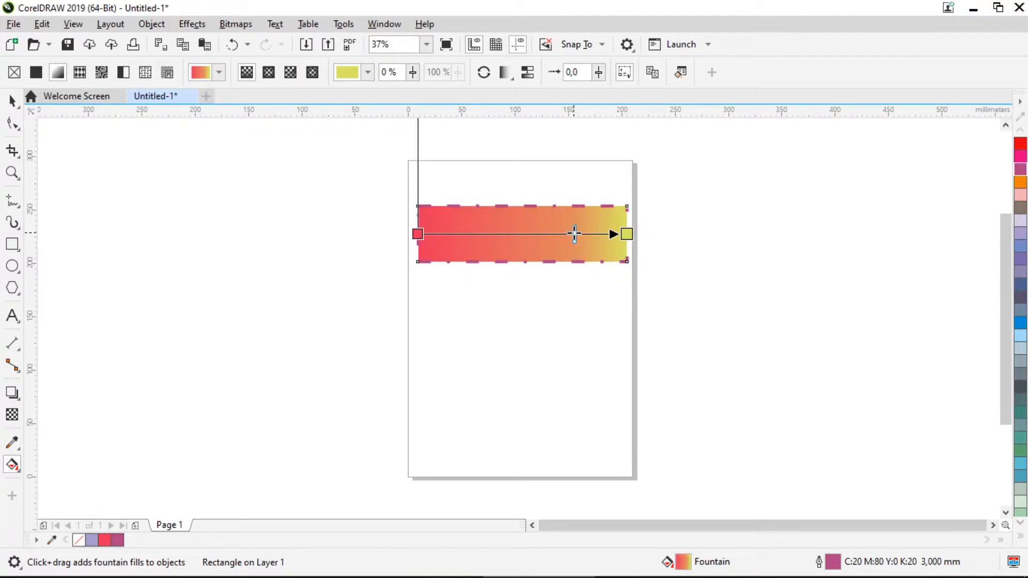
{"action": "left_click_drag", "start_coordinate": [574, 234], "coordinate": [471, 234]}
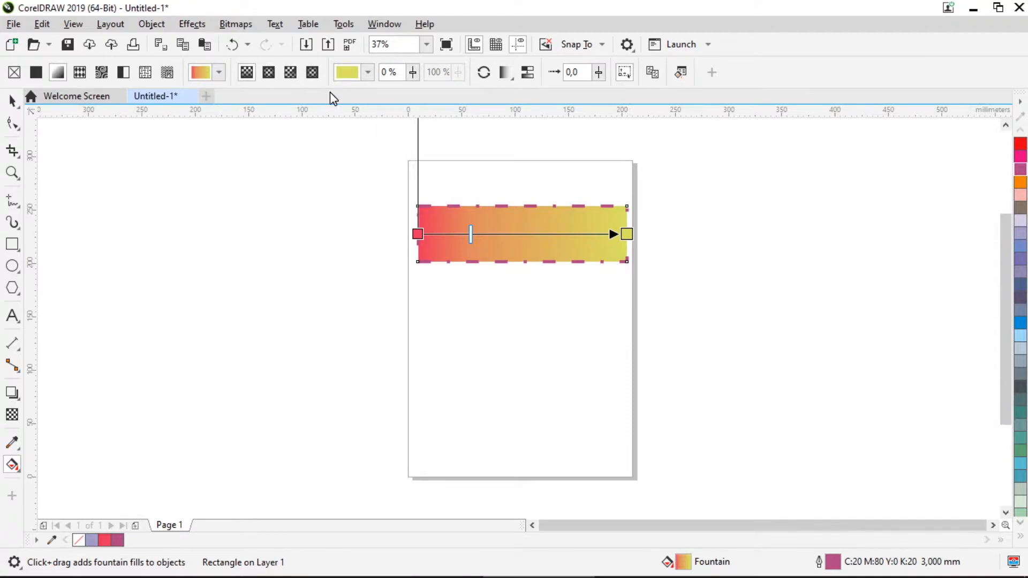
{"action": "left_click", "coordinate": [218, 73]}
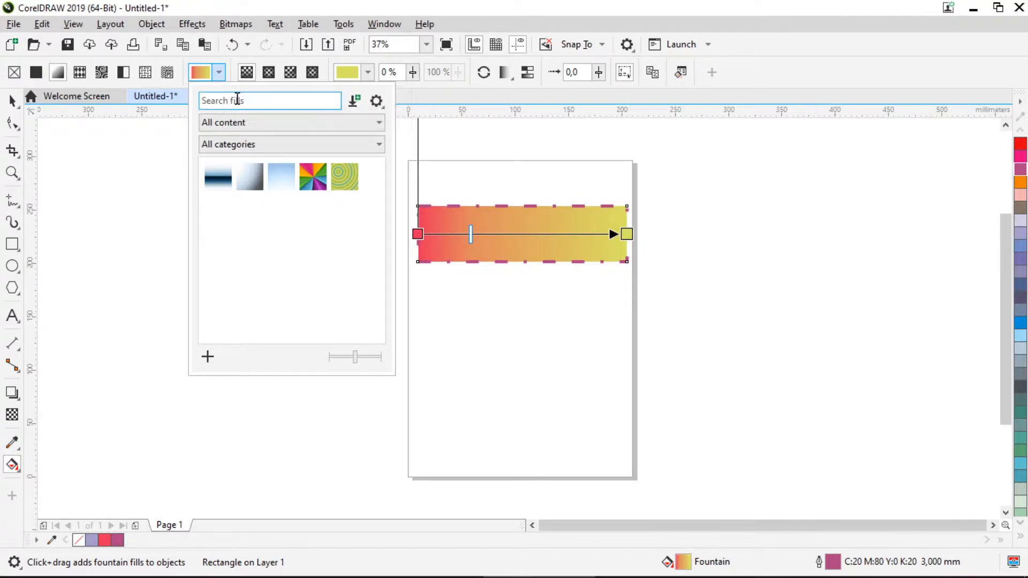
Step: Add an intermediate color node in light beige C:9 M:9 Y:16 K:0 to the fountain fill and place it at the 49 % position
{"action": "double_click", "coordinate": [538, 235]}
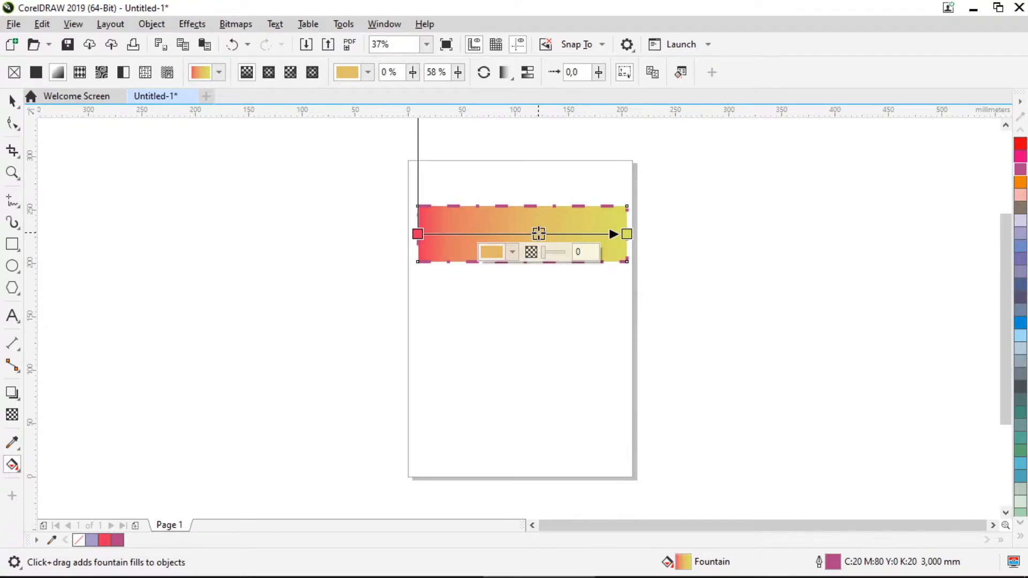
{"action": "left_click", "coordinate": [512, 254]}
{"action": "left_click", "coordinate": [496, 336]}
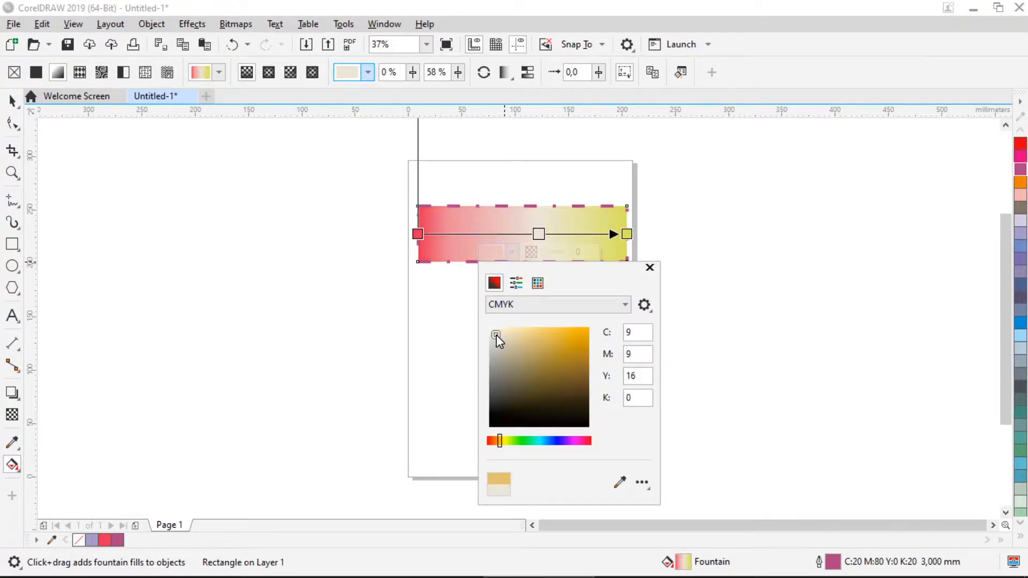
{"action": "left_click", "coordinate": [538, 238]}
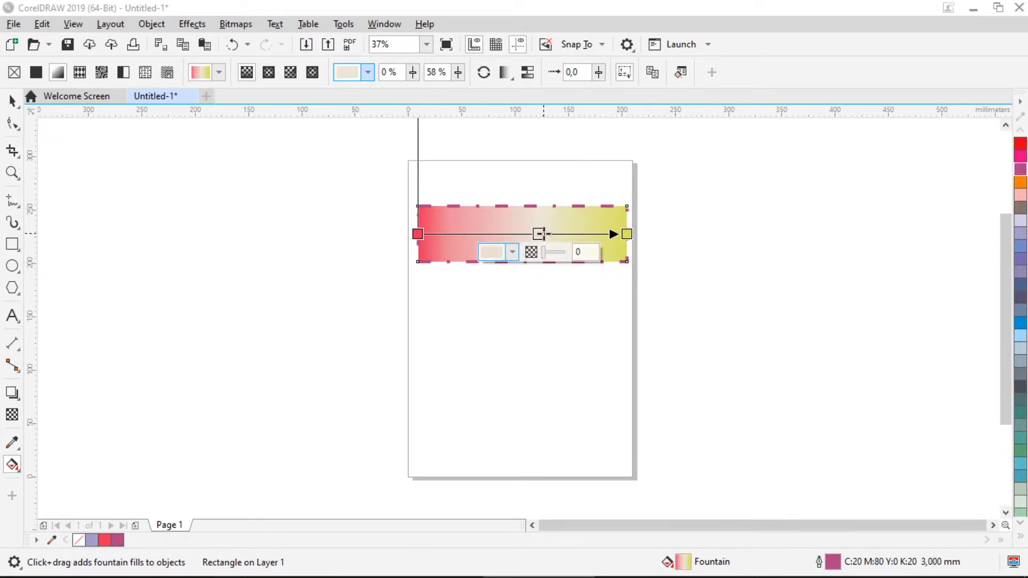
{"action": "left_click_drag", "start_coordinate": [538, 234], "coordinate": [521, 234]}
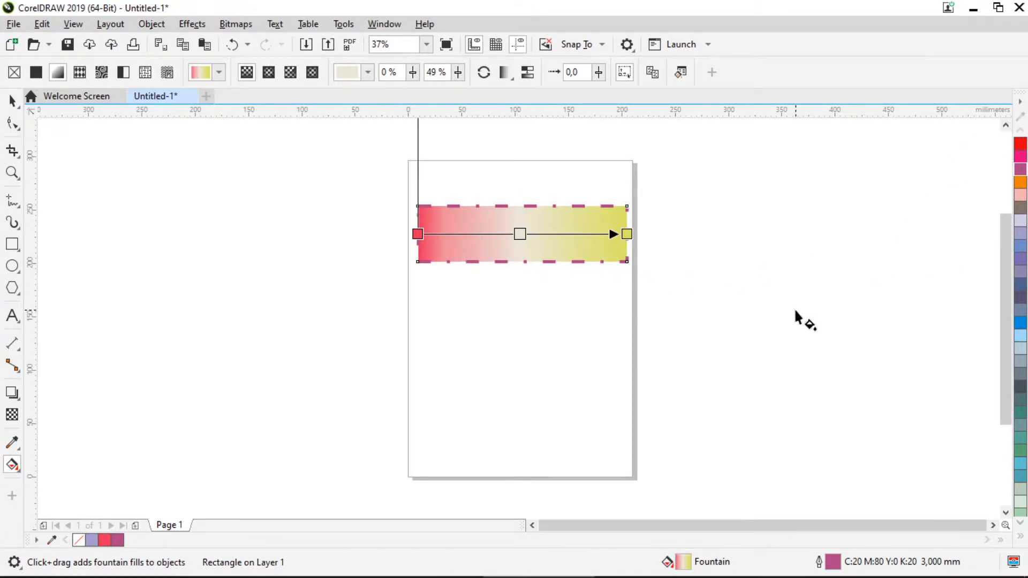
Step: Skew the fountain fill by moving its round handle to just above the right part of the rectangle, making the color bands diagonal
{"action": "scroll", "coordinate": [795, 312], "scroll_direction": "up", "scroll_amount": 4}
{"action": "scroll", "coordinate": [794, 310], "scroll_direction": "down", "scroll_amount": 4}
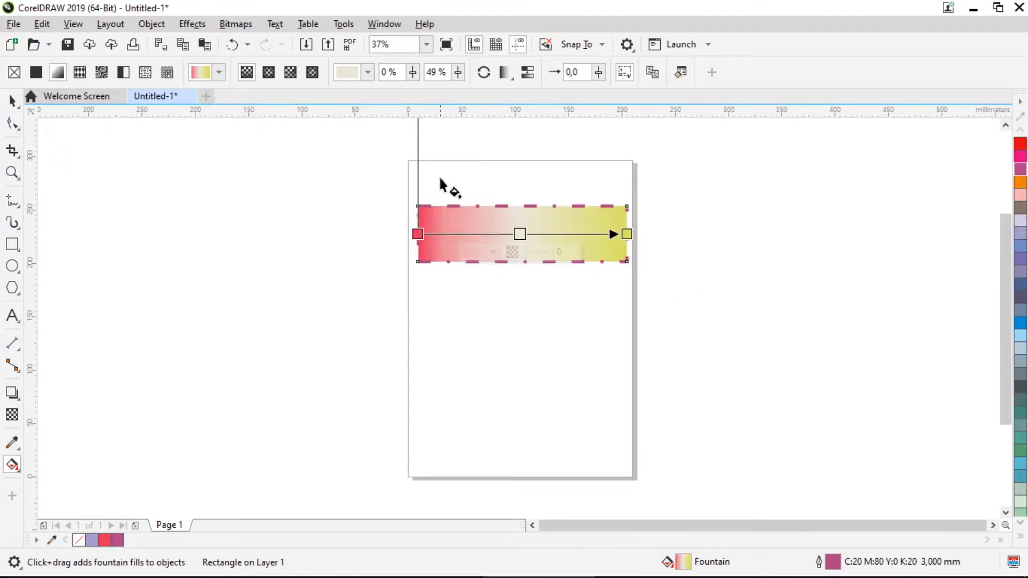
{"action": "left_click", "coordinate": [1004, 126]}
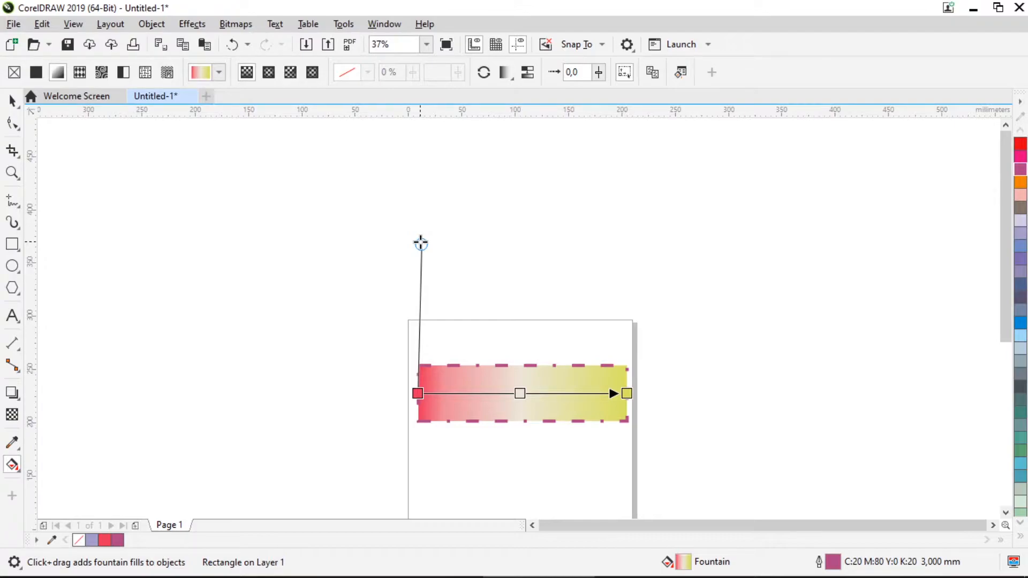
{"action": "left_click_drag", "start_coordinate": [421, 243], "coordinate": [580, 332]}
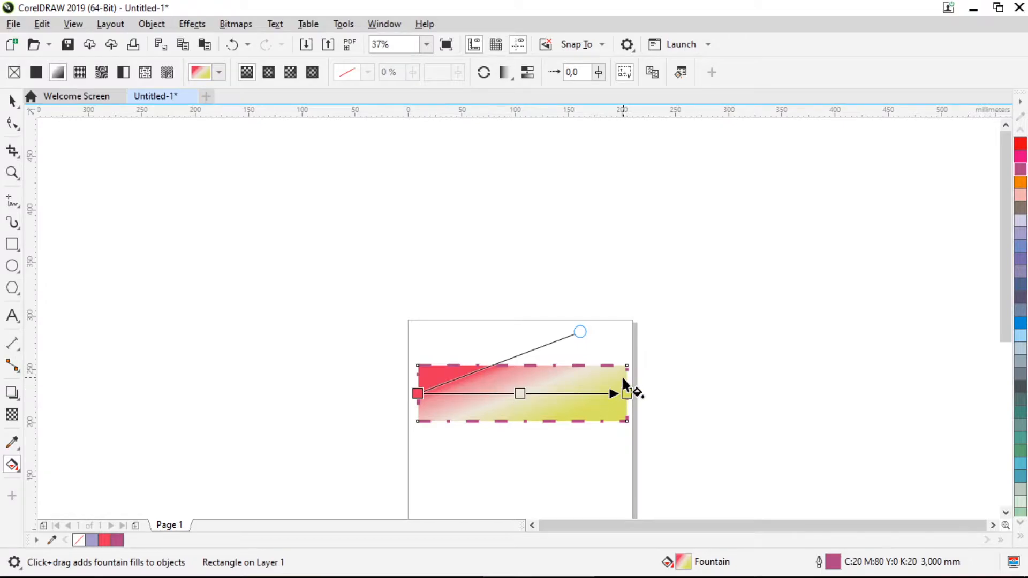
Step: Reshape the fountain fill by moving its yellow end node just outside the rectangle's lower right side and its round handle above the page's upper-right corner
{"action": "left_click_drag", "start_coordinate": [580, 332], "coordinate": [761, 324]}
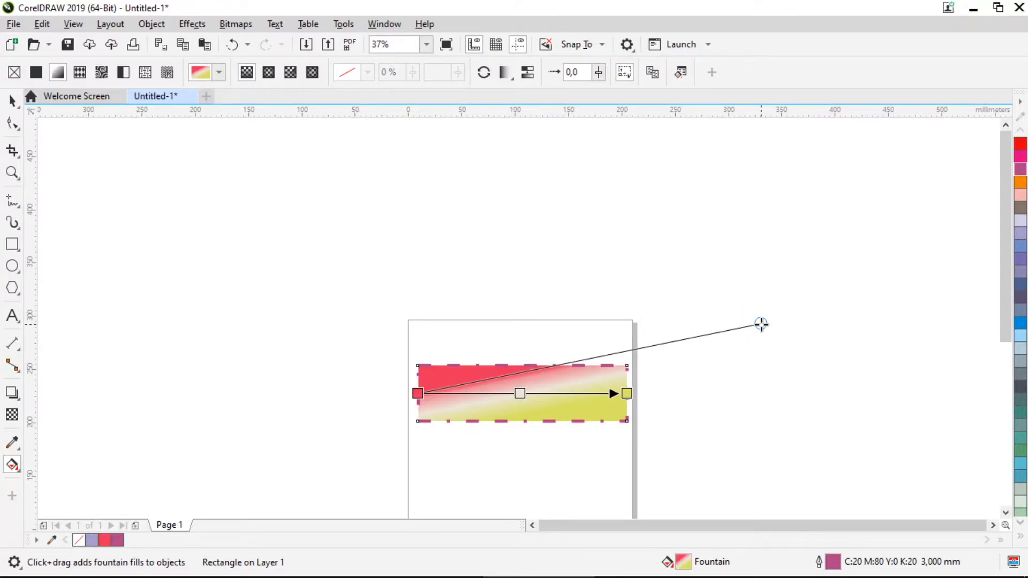
{"action": "mouse_move", "coordinate": [625, 393]}
{"action": "left_mouse_down"}
{"action": "mouse_move", "coordinate": [629, 340]}
{"action": "mouse_move", "coordinate": [634, 380]}
{"action": "left_mouse_up"}
{"action": "left_click_drag", "start_coordinate": [768, 297], "coordinate": [595, 234]}
{"action": "left_click_drag", "start_coordinate": [630, 379], "coordinate": [642, 417]}
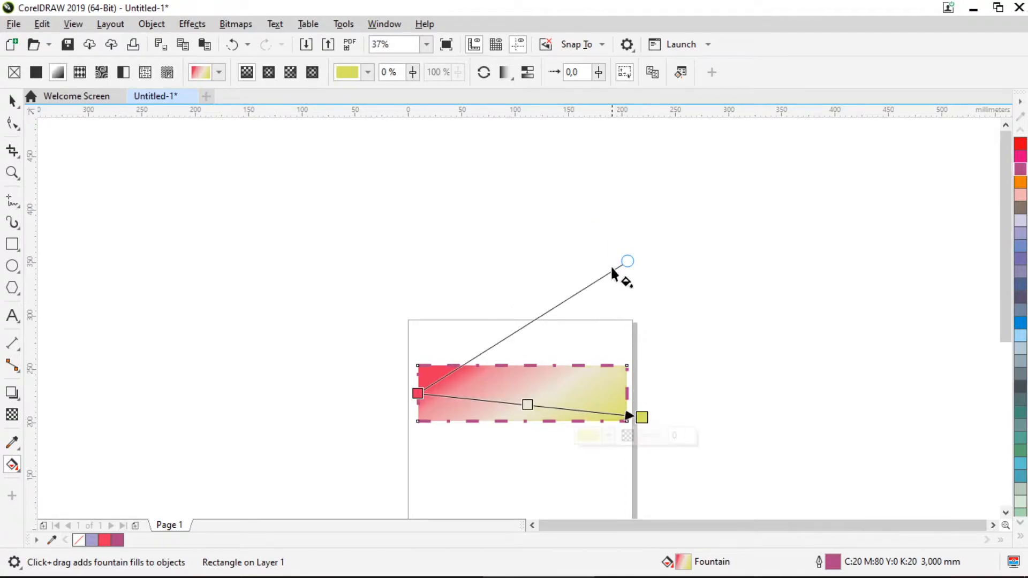
{"action": "left_click_drag", "start_coordinate": [630, 261], "coordinate": [656, 312]}
{"action": "left_click", "coordinate": [689, 374]}
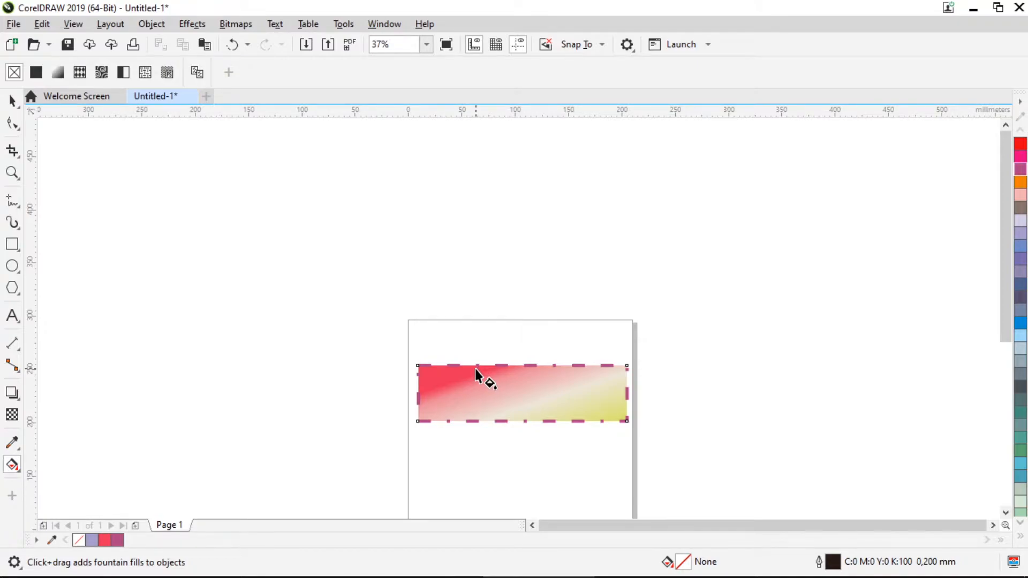
Step: Recolor the fountain fill's red start node with a sampled light gray, adjusted to C:7 M:5 Y:5 K:0
{"action": "left_click", "coordinate": [430, 384]}
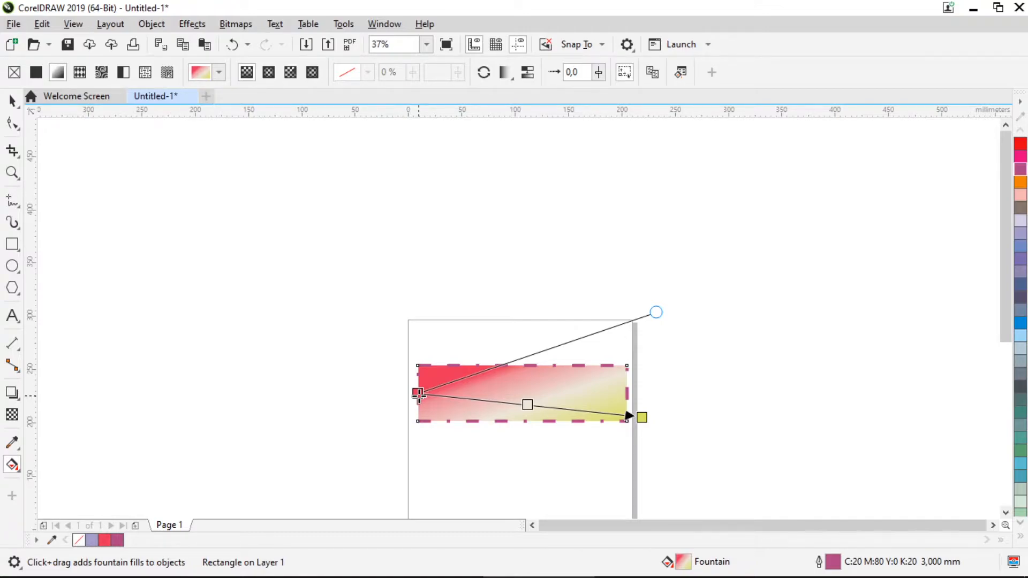
{"action": "left_click", "coordinate": [418, 393]}
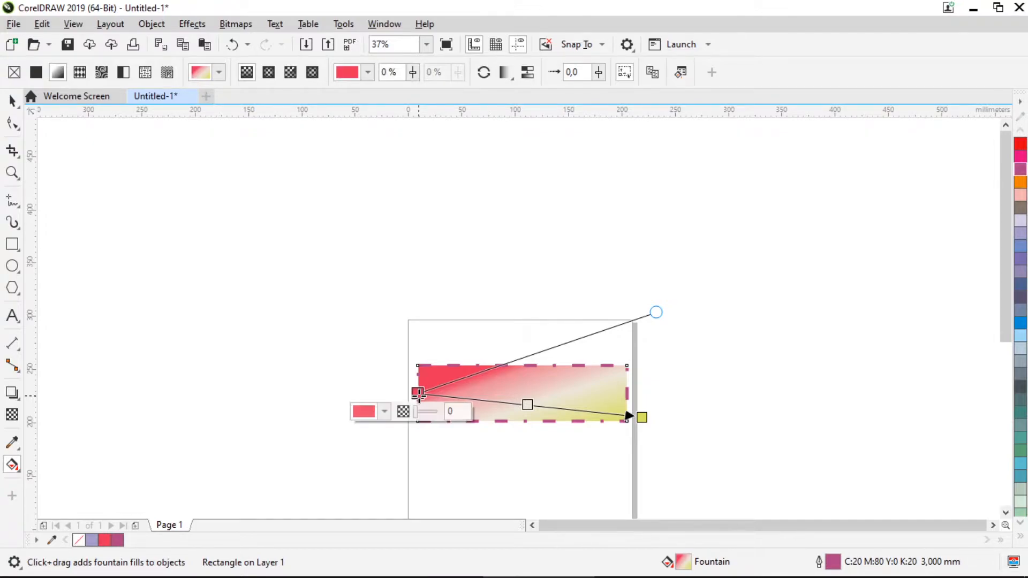
{"action": "left_click", "coordinate": [383, 414]}
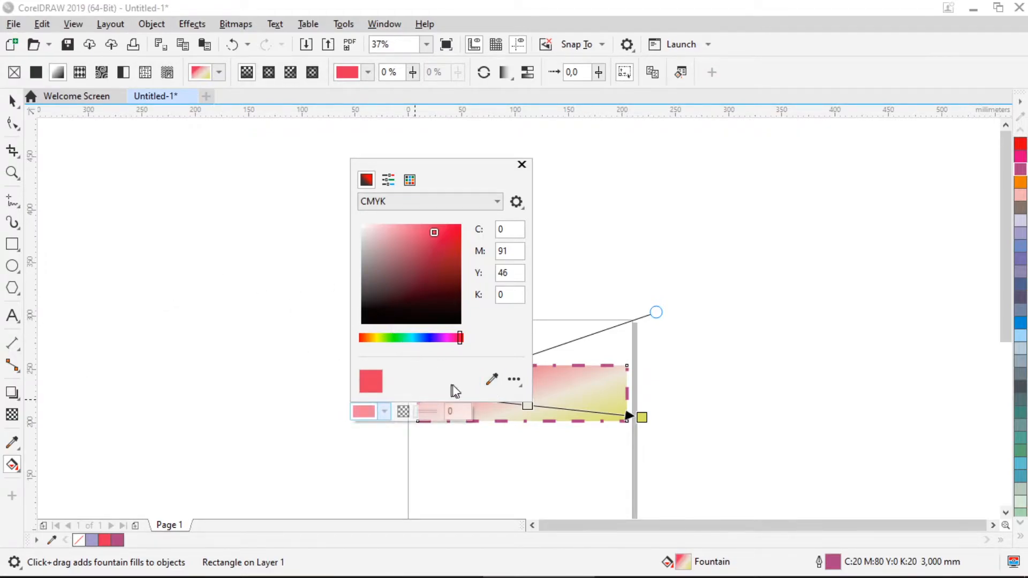
{"action": "left_click", "coordinate": [491, 384]}
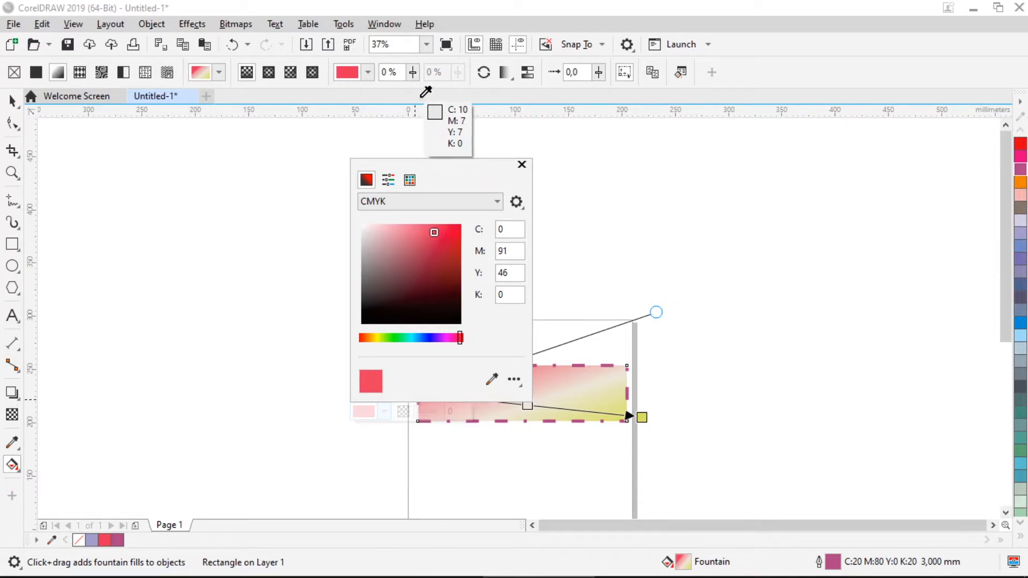
{"action": "left_click", "coordinate": [364, 79]}
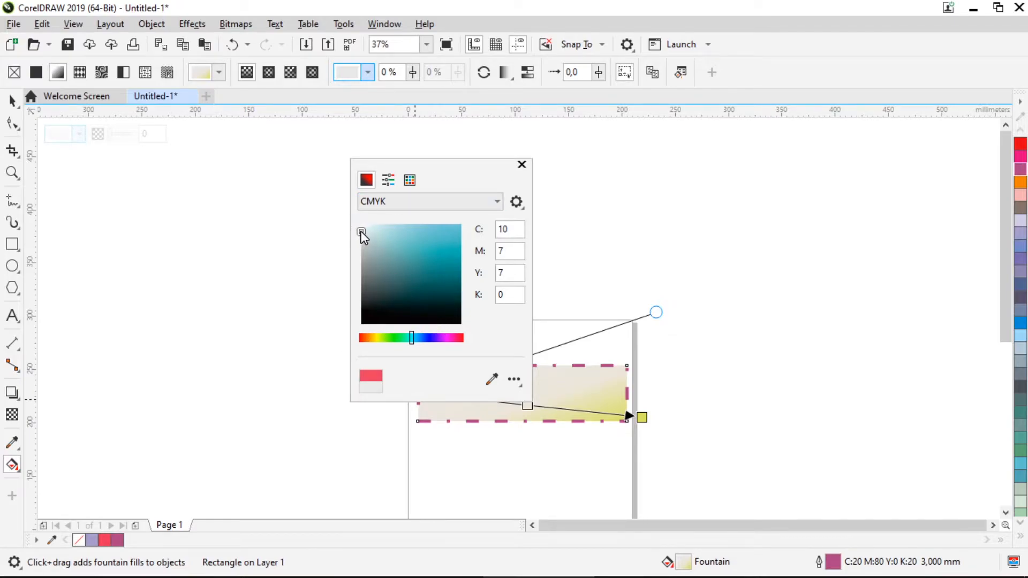
{"action": "left_click_drag", "start_coordinate": [358, 233], "coordinate": [361, 231]}
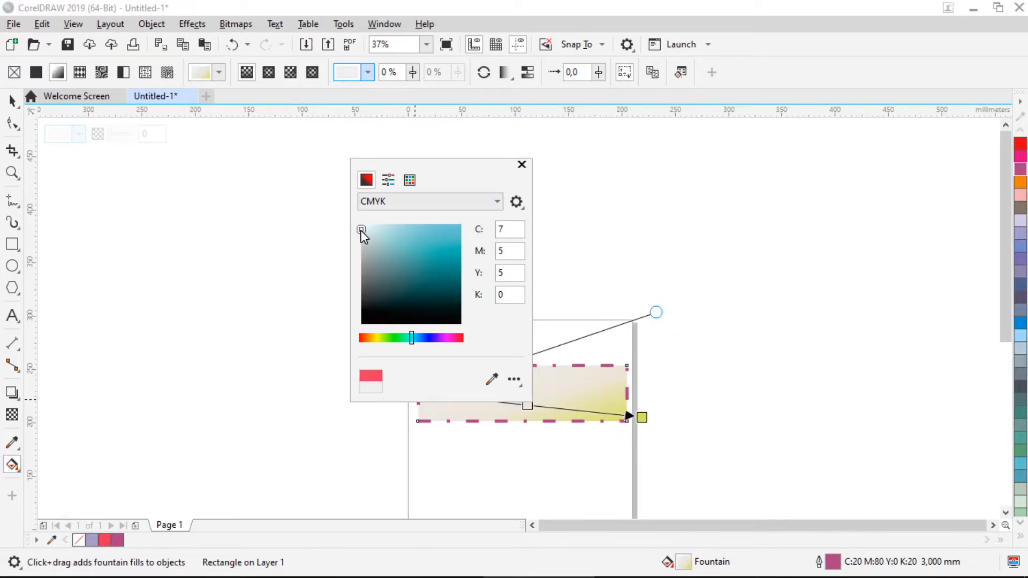
{"action": "left_click", "coordinate": [523, 165]}
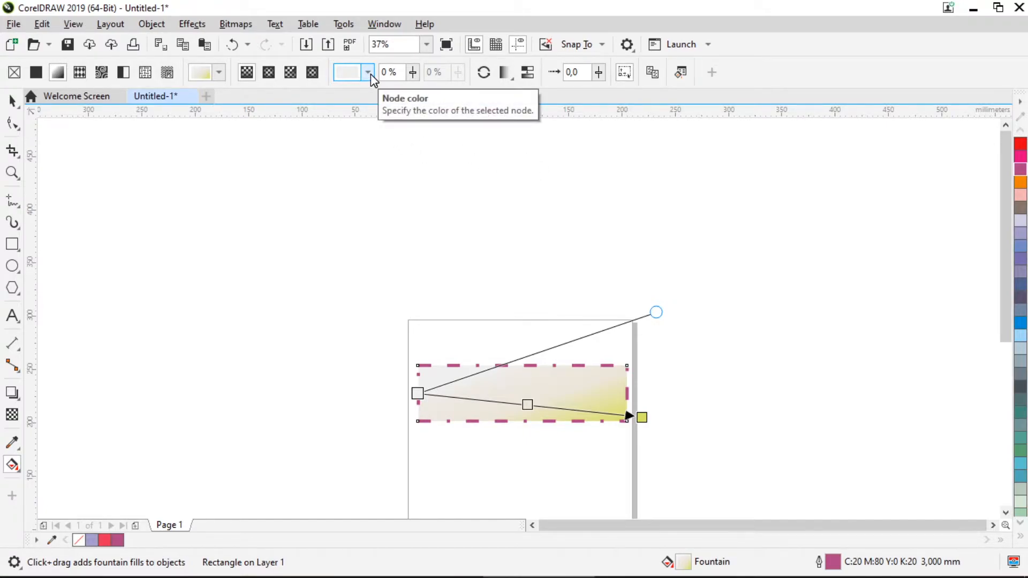
Step: Recolor the fountain fill's start node to medium gray C:48 M:39 Y:37 K:0 with the color eyedropper
{"action": "left_click", "coordinate": [416, 393]}
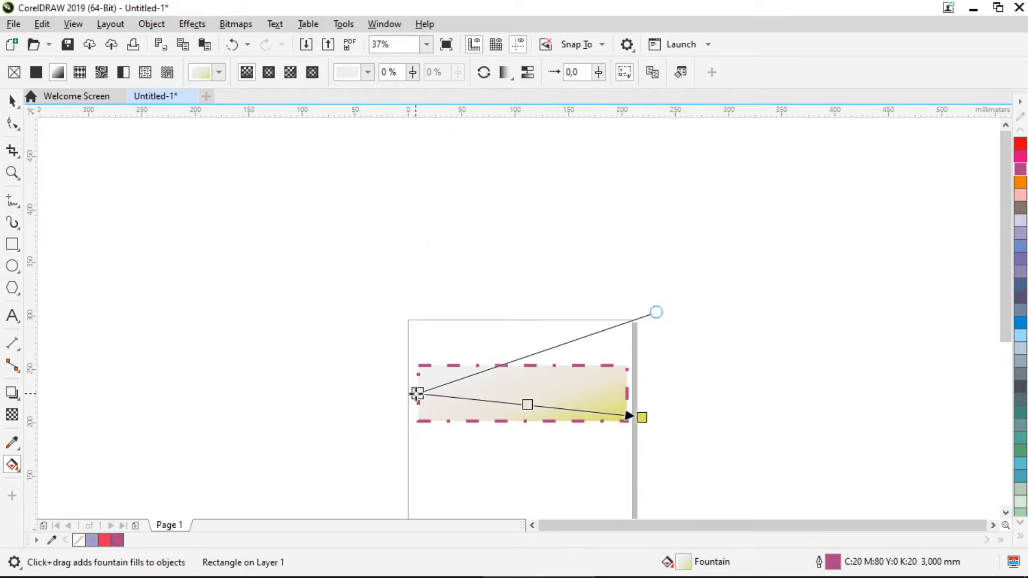
{"action": "left_click", "coordinate": [383, 412]}
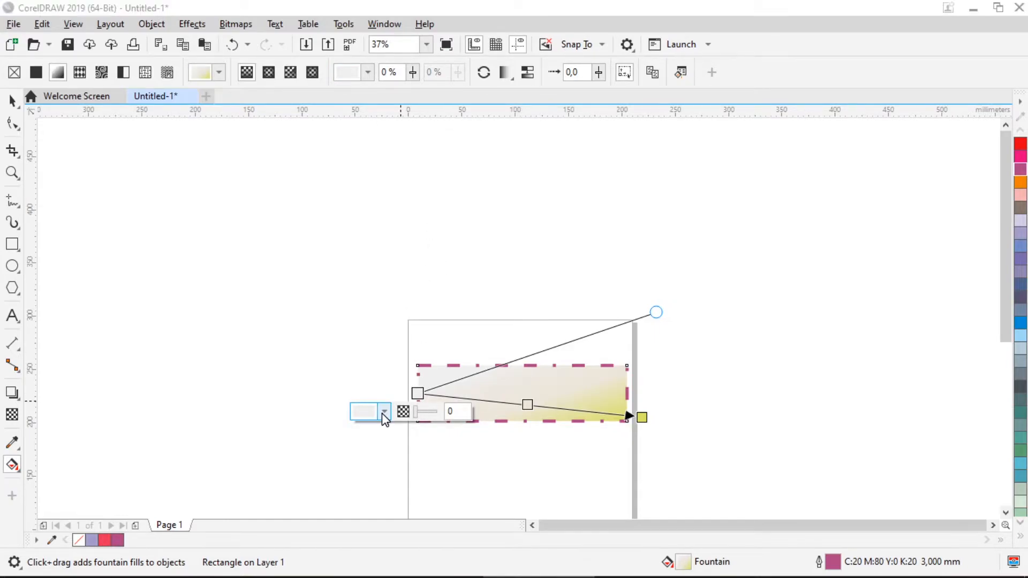
{"action": "left_click", "coordinate": [491, 379]}
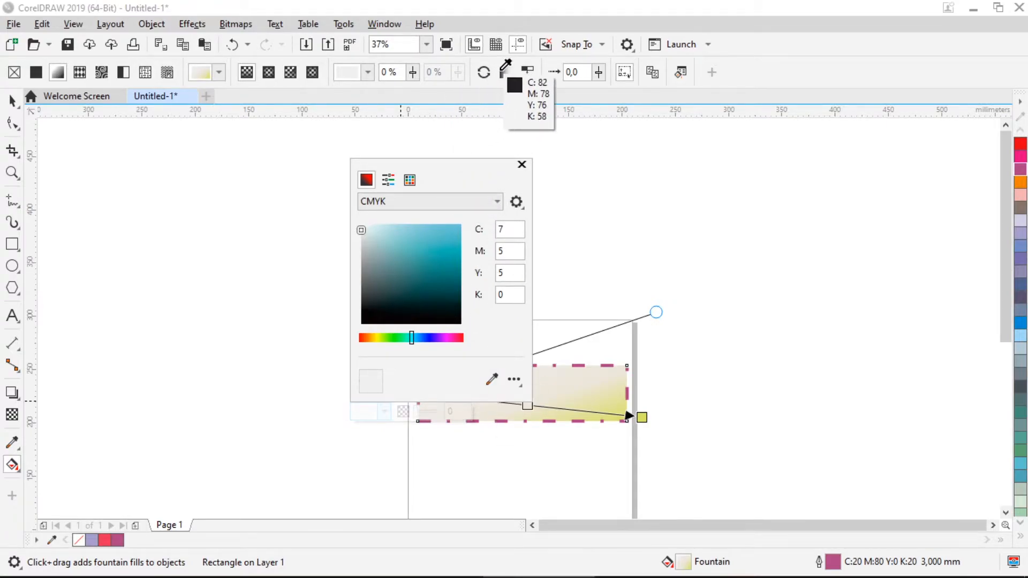
{"action": "left_click", "coordinate": [504, 76]}
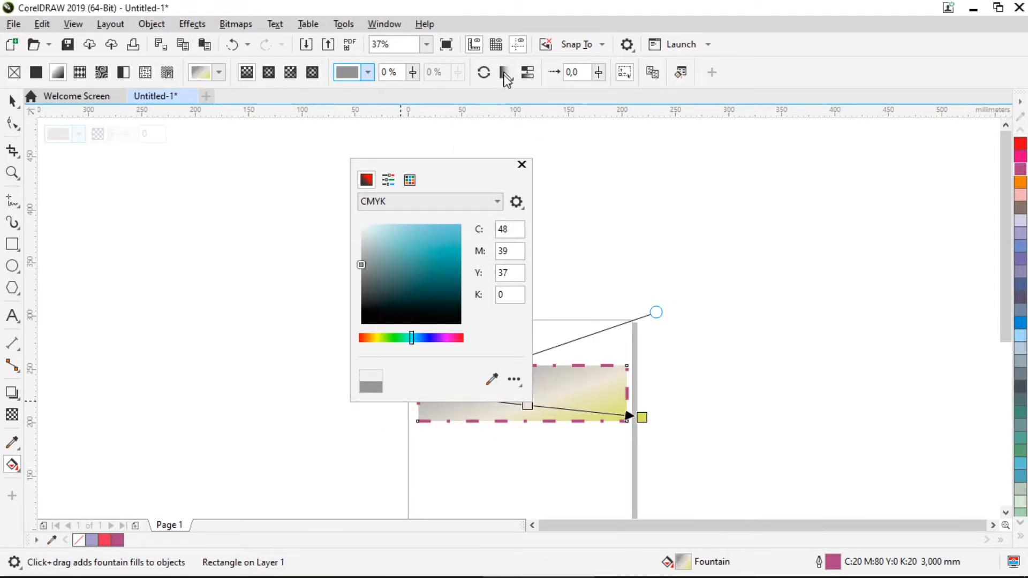
{"action": "left_click", "coordinate": [522, 165]}
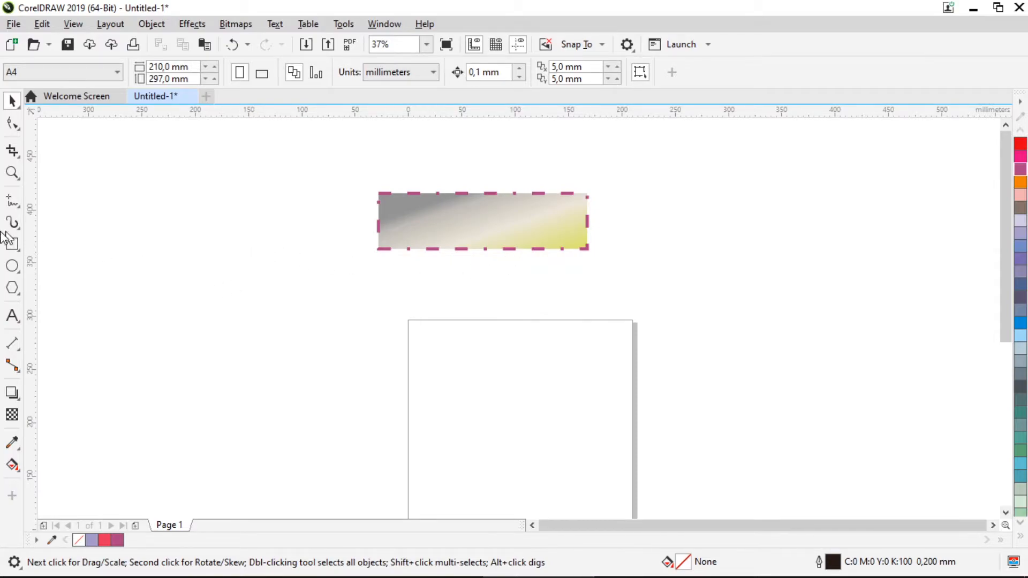
Step: Draw a circle about 173 mm across and place it over the page's upper edge, with the rectangle moved clear to its right
{"action": "left_click", "coordinate": [12, 266]}
{"action": "left_click_drag", "start_coordinate": [281, 295], "coordinate": [469, 482]}
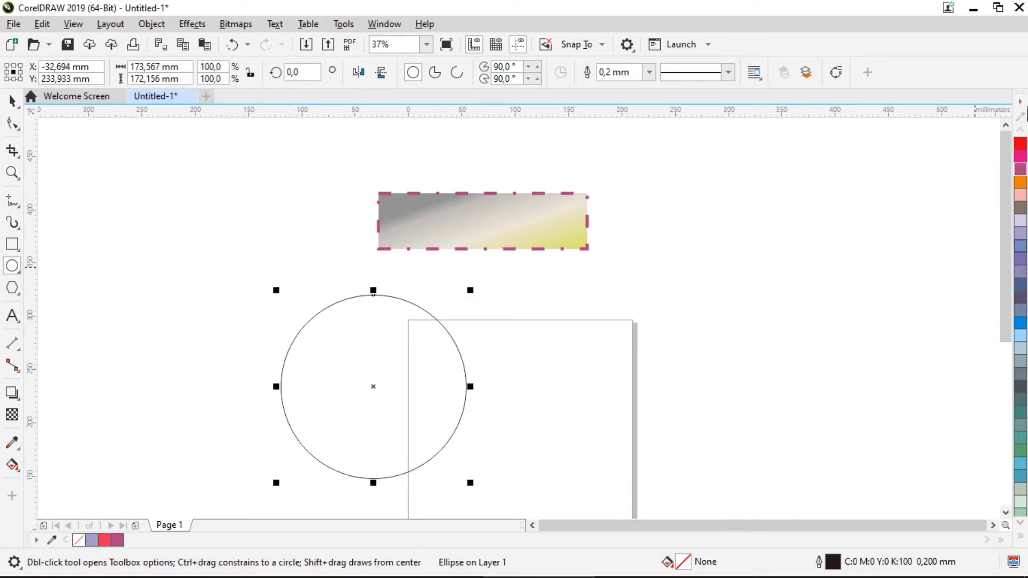
{"action": "left_click", "coordinate": [12, 101]}
{"action": "left_click_drag", "start_coordinate": [361, 337], "coordinate": [308, 263]}
{"action": "left_click_drag", "start_coordinate": [460, 214], "coordinate": [891, 174]}
{"action": "left_click_drag", "start_coordinate": [384, 274], "coordinate": [543, 223]}
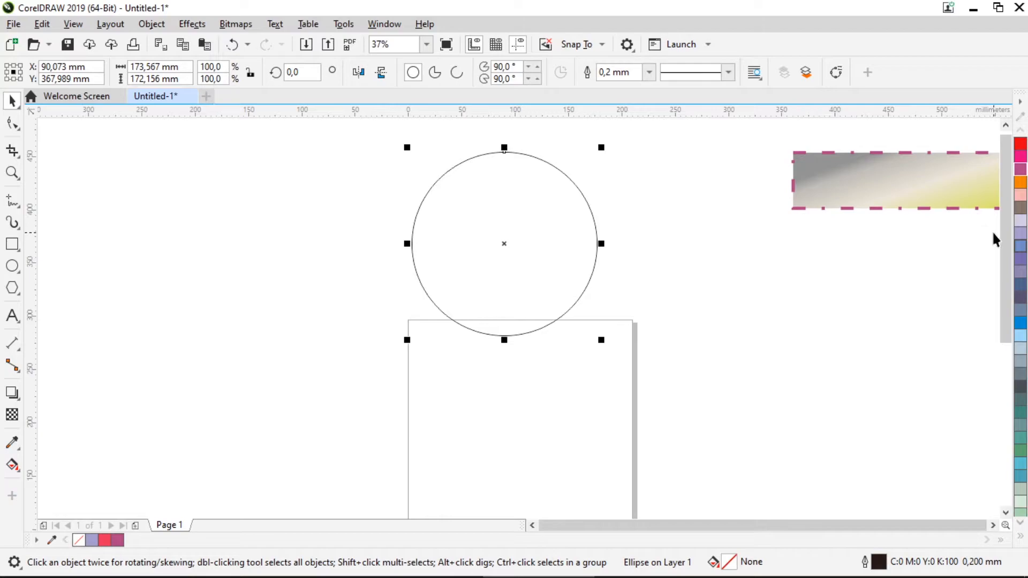
Step: Color the circle's fill and outline light lavender C:20 M:20 Y:0 K:0 and start a Mesh Fill on it
{"action": "left_click", "coordinate": [1020, 225]}
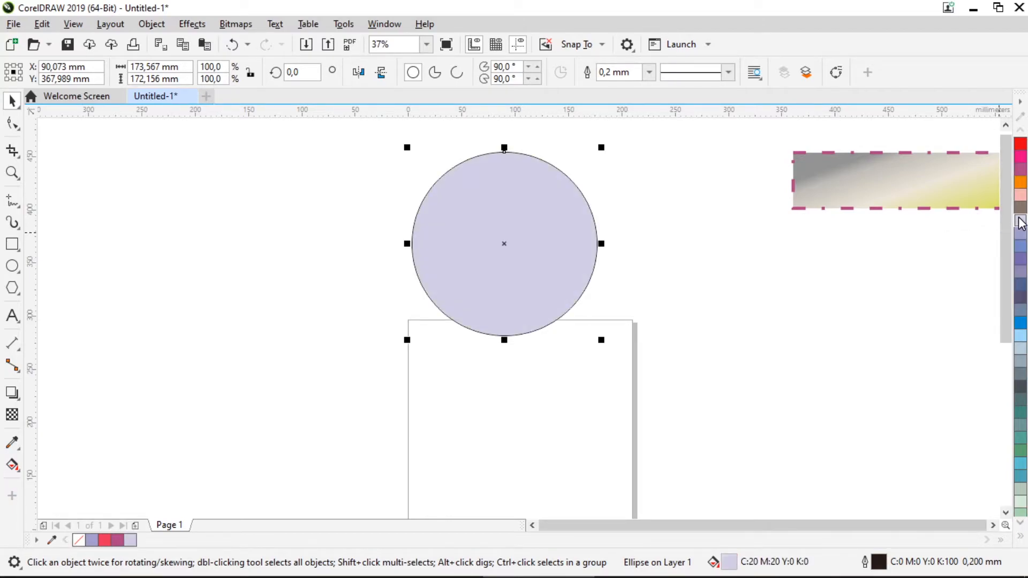
{"action": "left_click", "coordinate": [20, 473]}
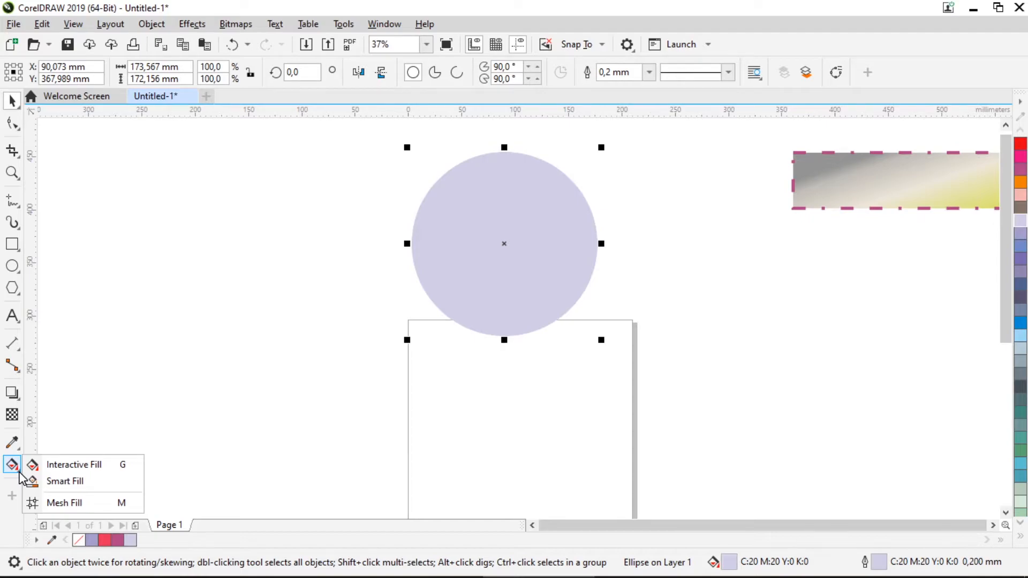
{"action": "left_click", "coordinate": [122, 503]}
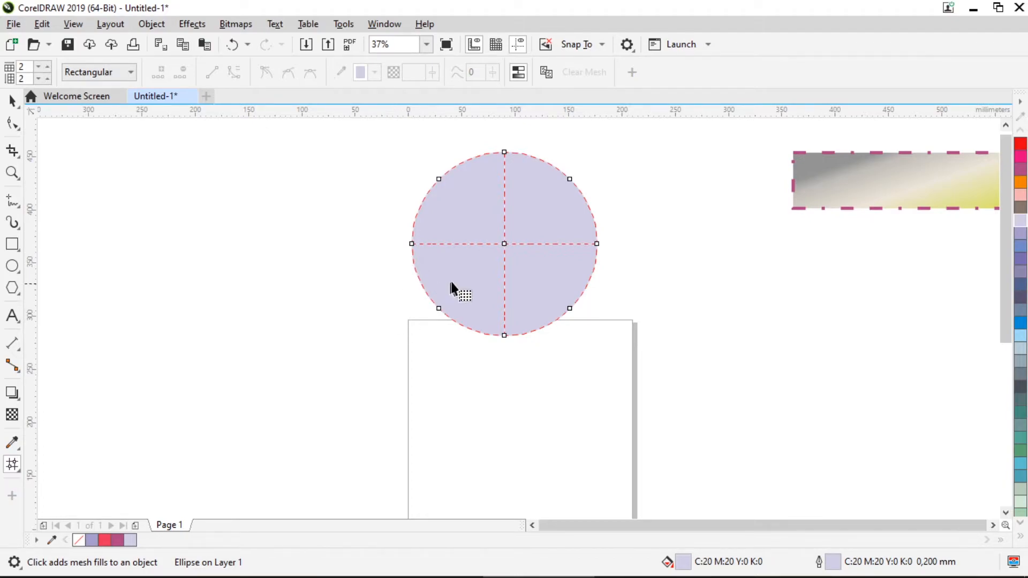
Step: Color the circle's center mesh node pink C:0 M:40 Y:20 K:0 and its topmost node red C:0 M:100 Y:100 K:0
{"action": "left_click", "coordinate": [505, 243]}
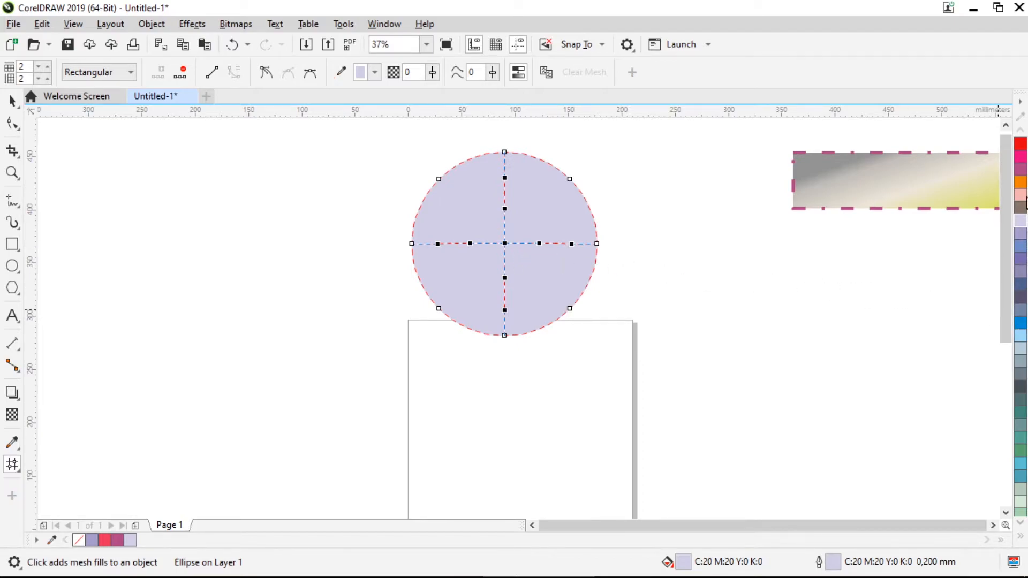
{"action": "left_click", "coordinate": [1021, 195]}
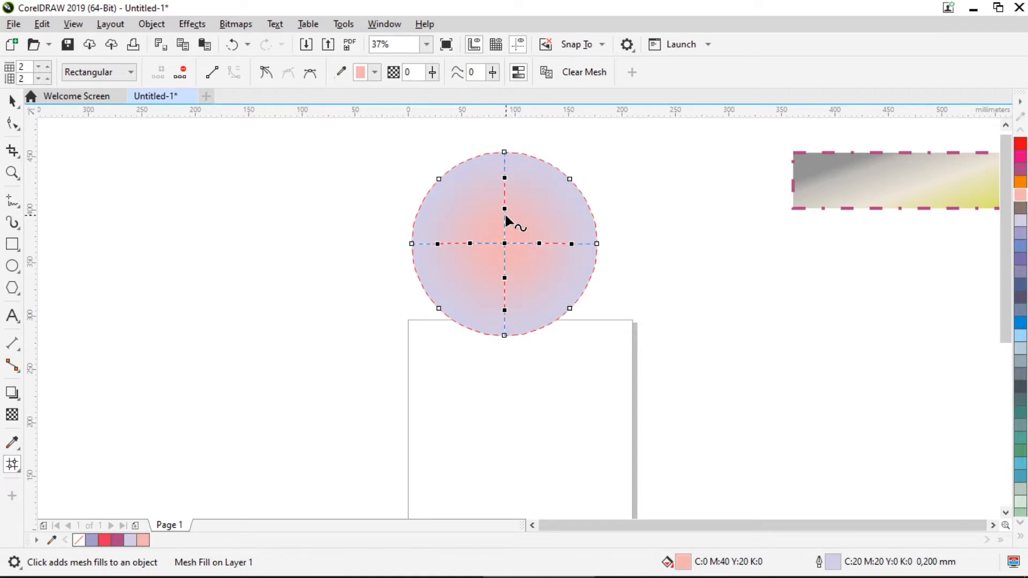
{"action": "left_click", "coordinate": [503, 150]}
{"action": "left_click", "coordinate": [504, 152]}
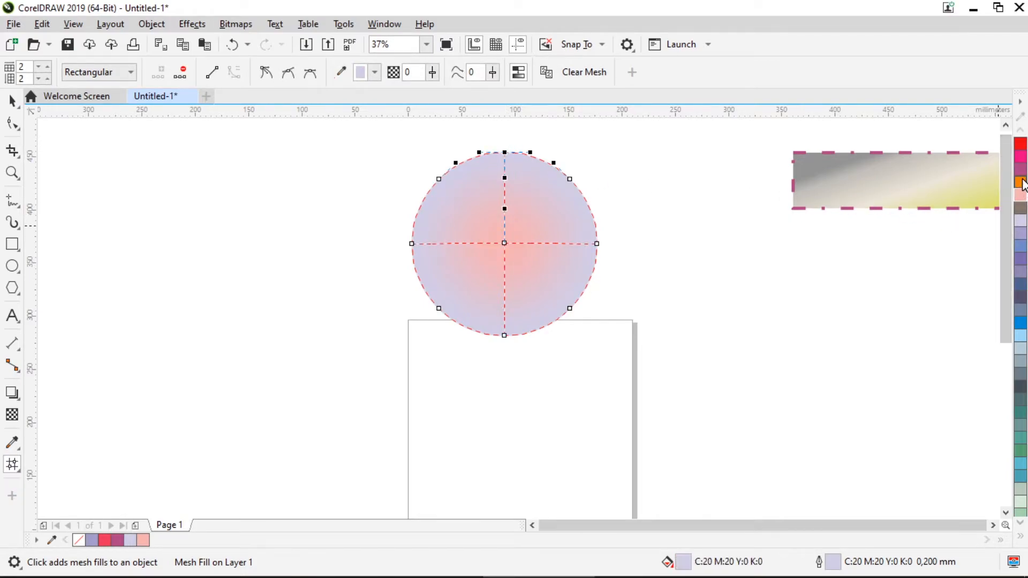
{"action": "left_click", "coordinate": [1019, 146]}
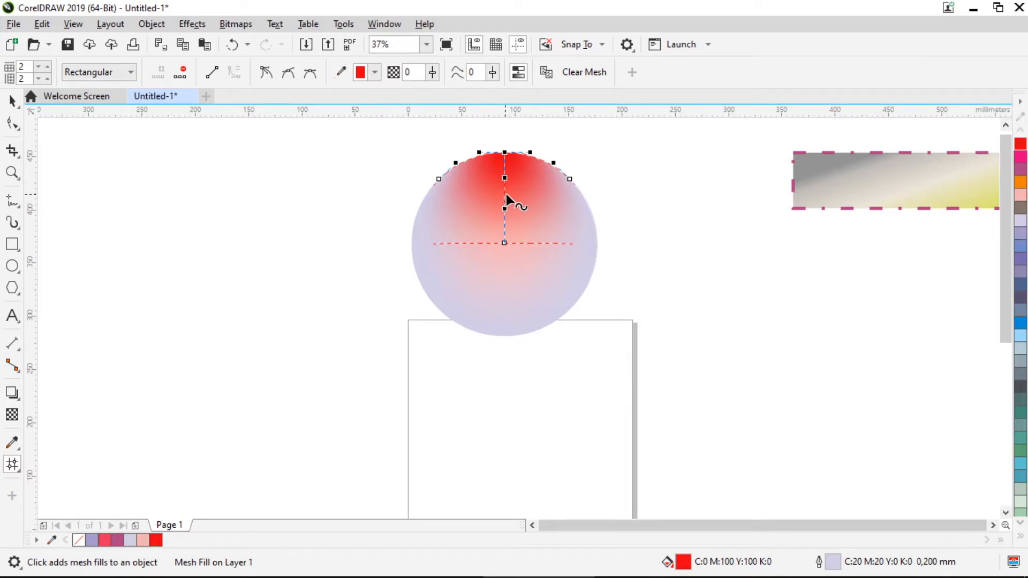
Step: Deselect the mesh nodes and set the circle's mesh grid to 3 columns by 3 rows
{"action": "left_click", "coordinate": [663, 227]}
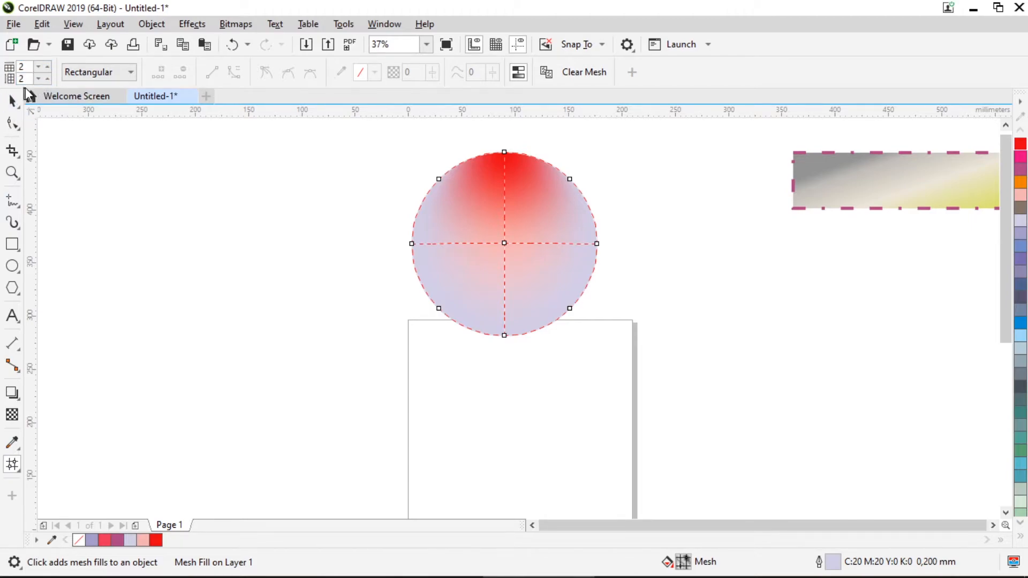
{"action": "left_click", "coordinate": [46, 70]}
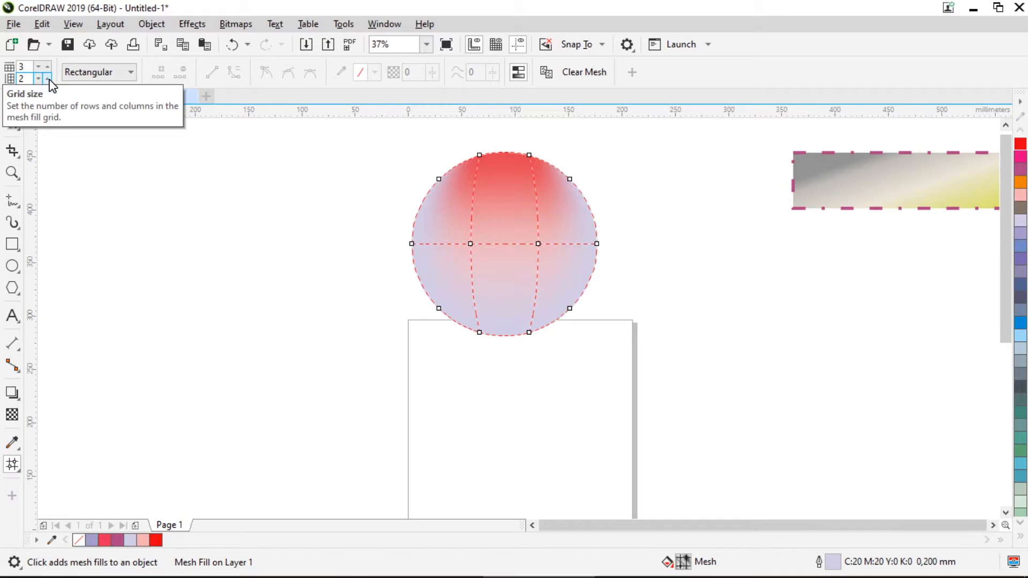
{"action": "left_click", "coordinate": [48, 79]}
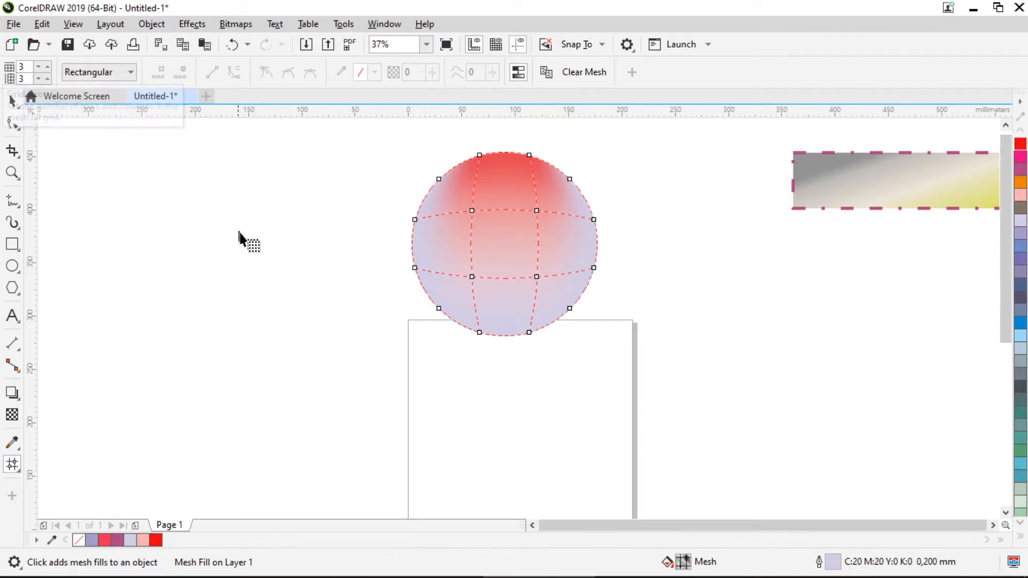
Step: Color the lower-left inner mesh node light blue C:40 M:0 Y:0 K:0 and the lower-right inner node blue-gray C:20 M:0 Y:0 K:20
{"action": "left_click", "coordinate": [472, 277]}
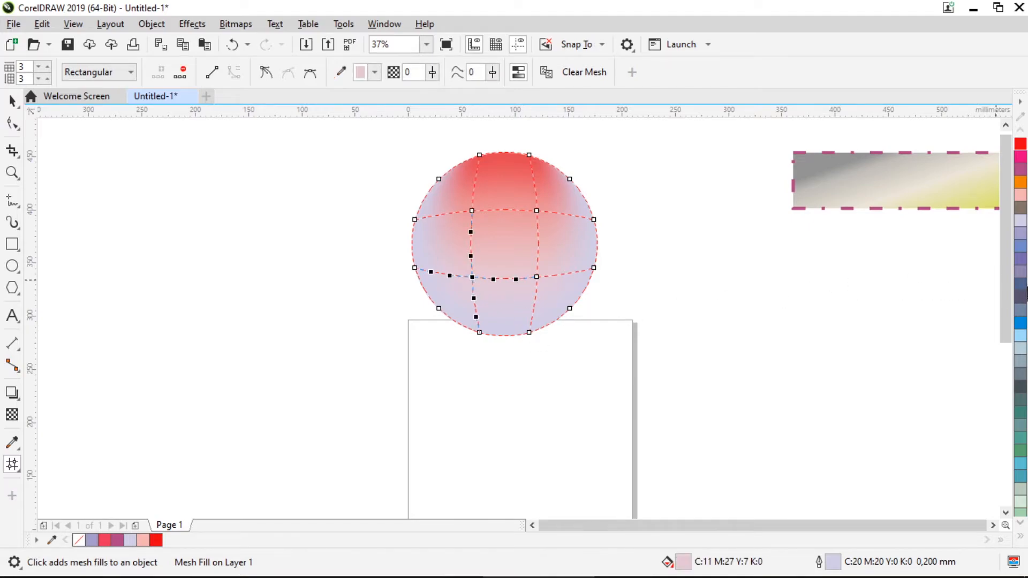
{"action": "left_click", "coordinate": [1021, 335]}
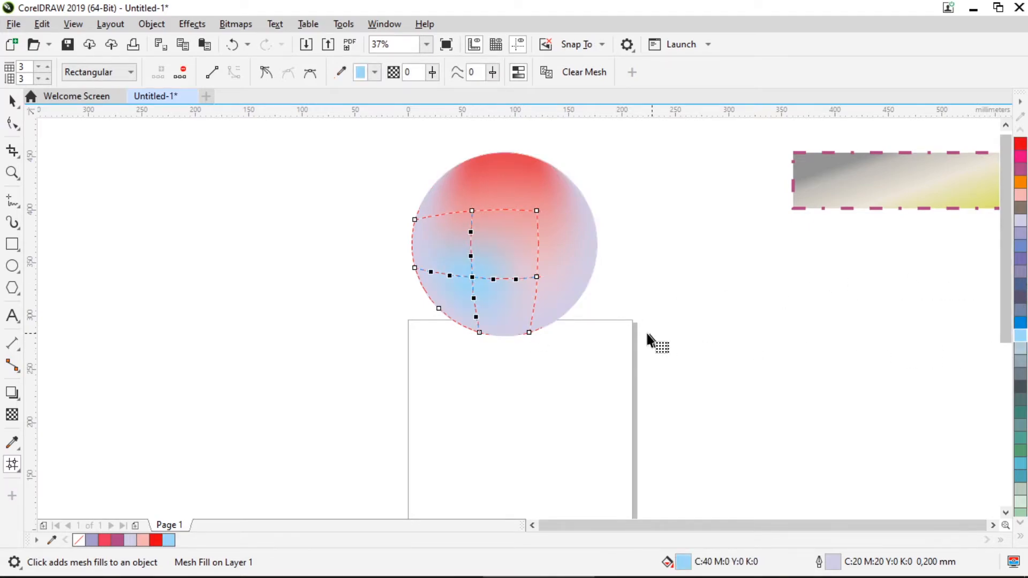
{"action": "left_click", "coordinate": [536, 277]}
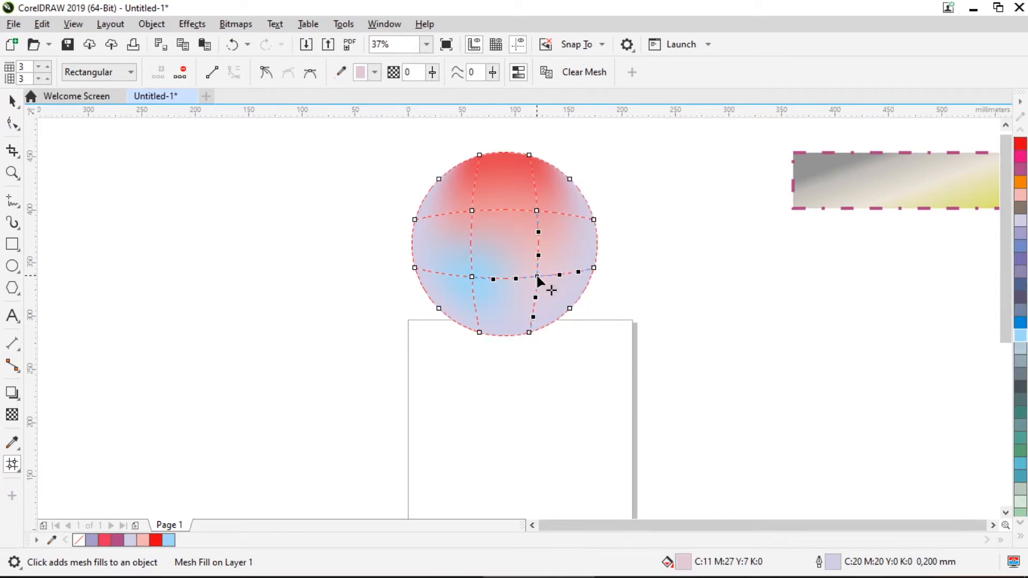
{"action": "left_click", "coordinate": [1021, 349]}
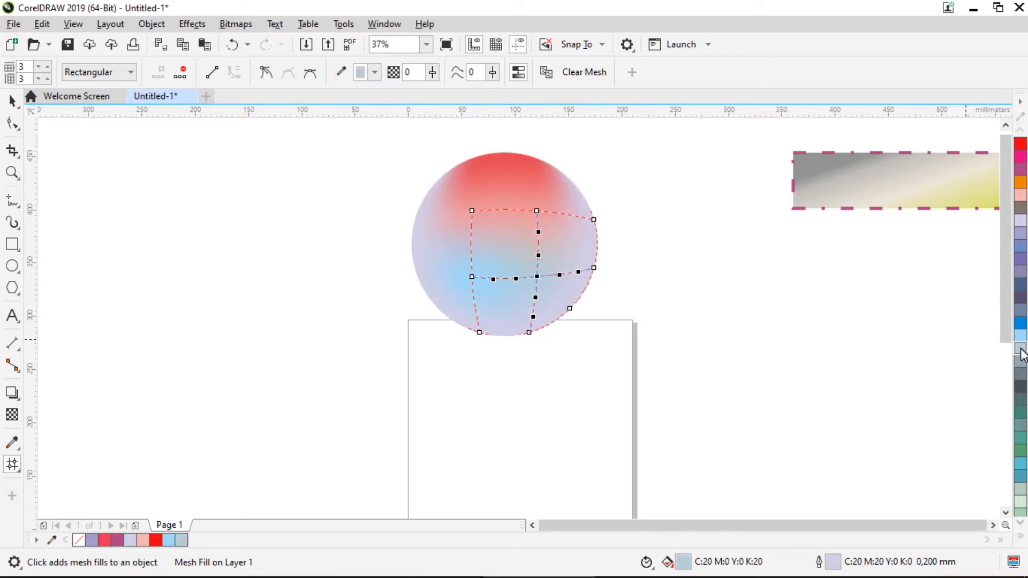
Step: Color the right edge's upper grid-line node dark teal C:40 M:0 Y:20 K:60 and the matching left edge node teal green, leaving no node selected
{"action": "left_click", "coordinate": [595, 220]}
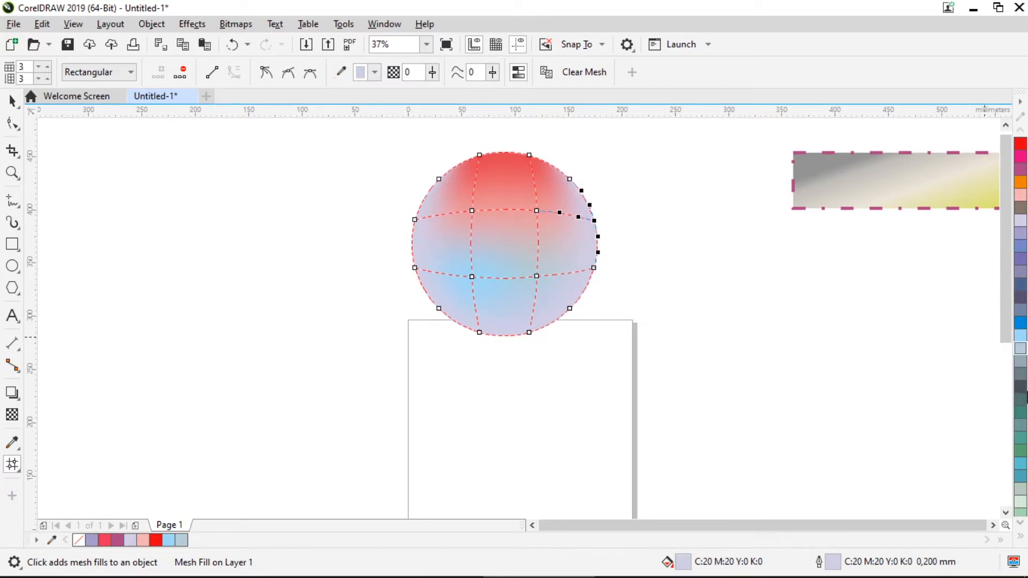
{"action": "left_click", "coordinate": [1020, 412]}
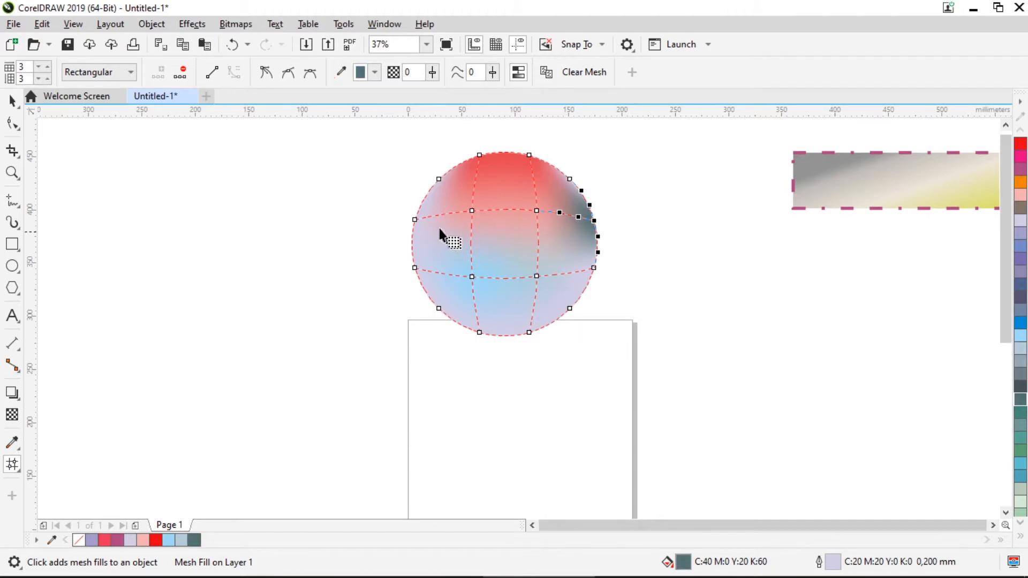
{"action": "left_click", "coordinate": [415, 220]}
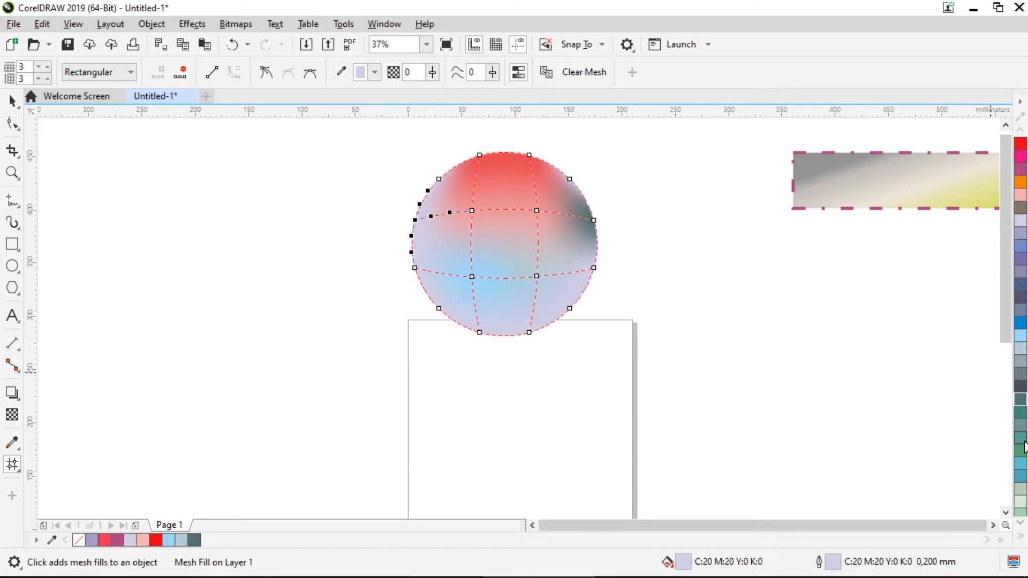
{"action": "left_click", "coordinate": [1020, 438]}
{"action": "left_click", "coordinate": [725, 321]}
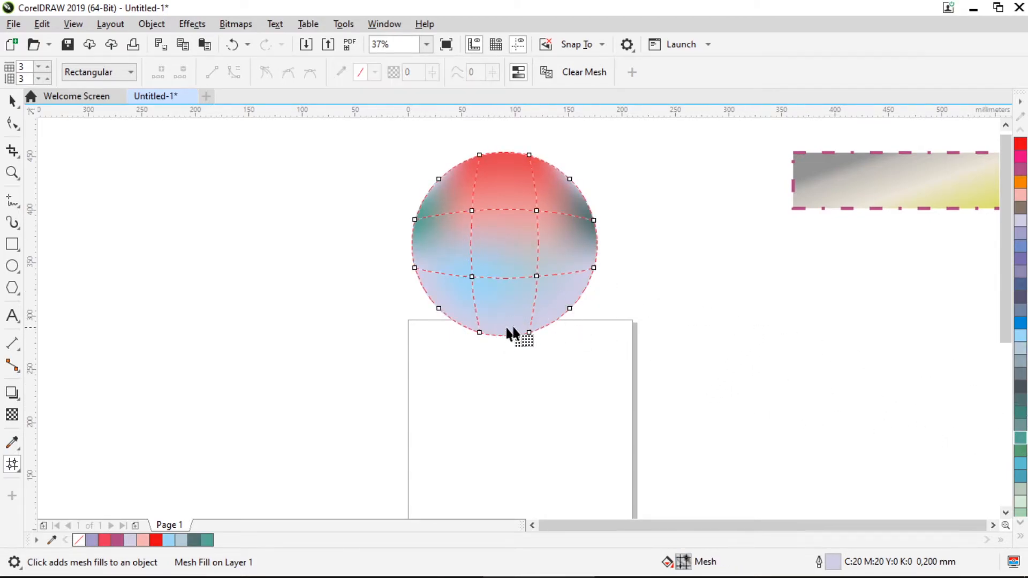
Step: Color the circle's lower-right edge mesh node, at the foot of the right vertical grid line, cyan blue
{"action": "left_click", "coordinate": [528, 332]}
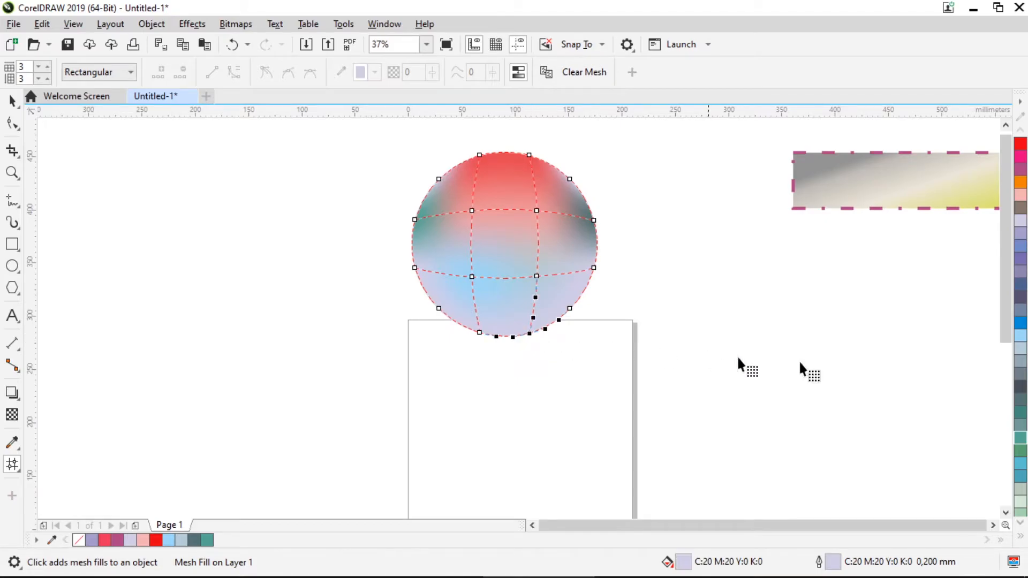
{"action": "left_click", "coordinate": [1020, 471]}
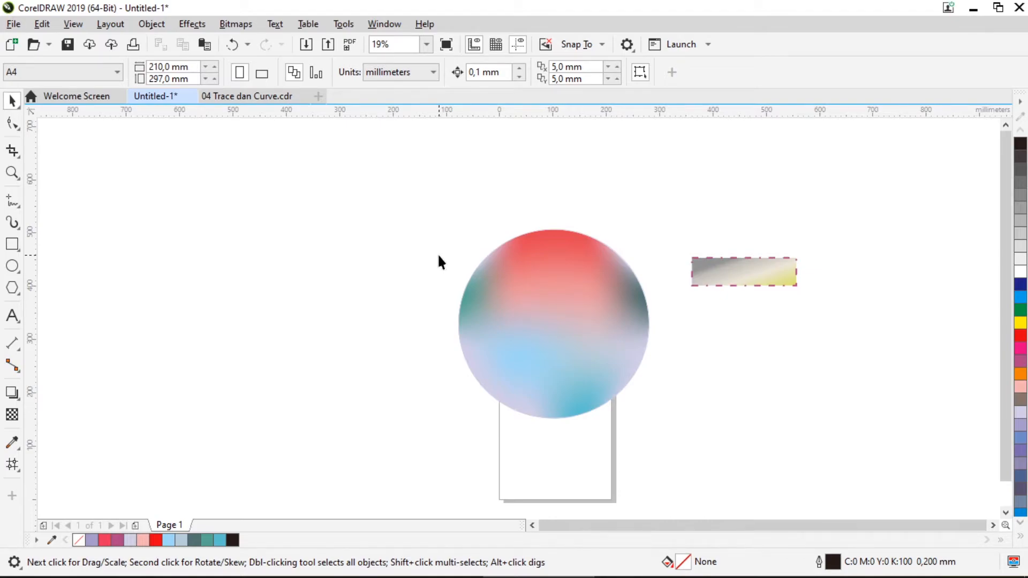
Step: In 04 Trace dan Curve.cdr, move the two orange background pieces away from both sides of the ninja figure, and return to Untitled-1
{"action": "left_click", "coordinate": [254, 101]}
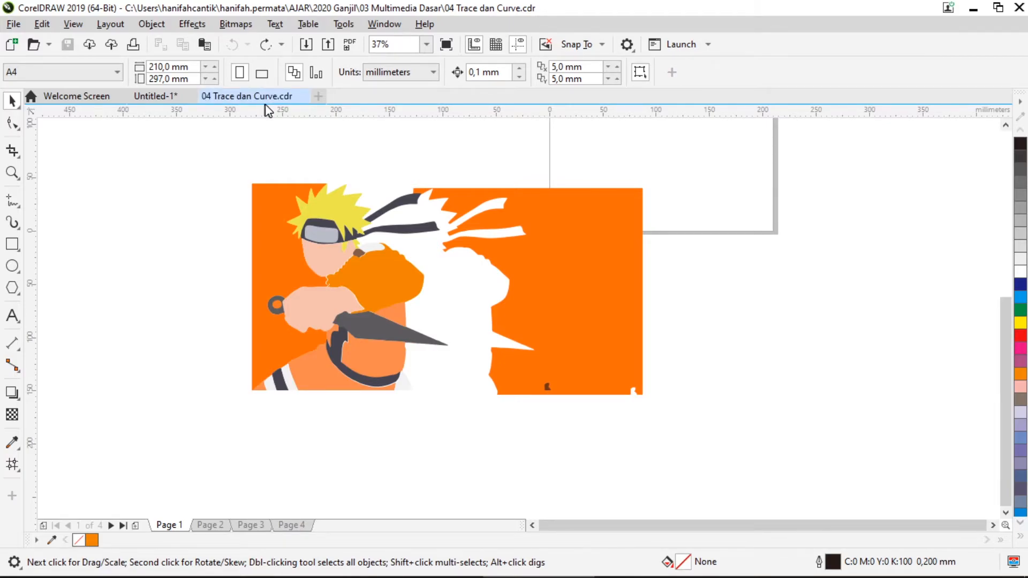
{"action": "left_click_drag", "start_coordinate": [569, 238], "coordinate": [774, 236]}
{"action": "left_click_drag", "start_coordinate": [264, 275], "coordinate": [131, 285]}
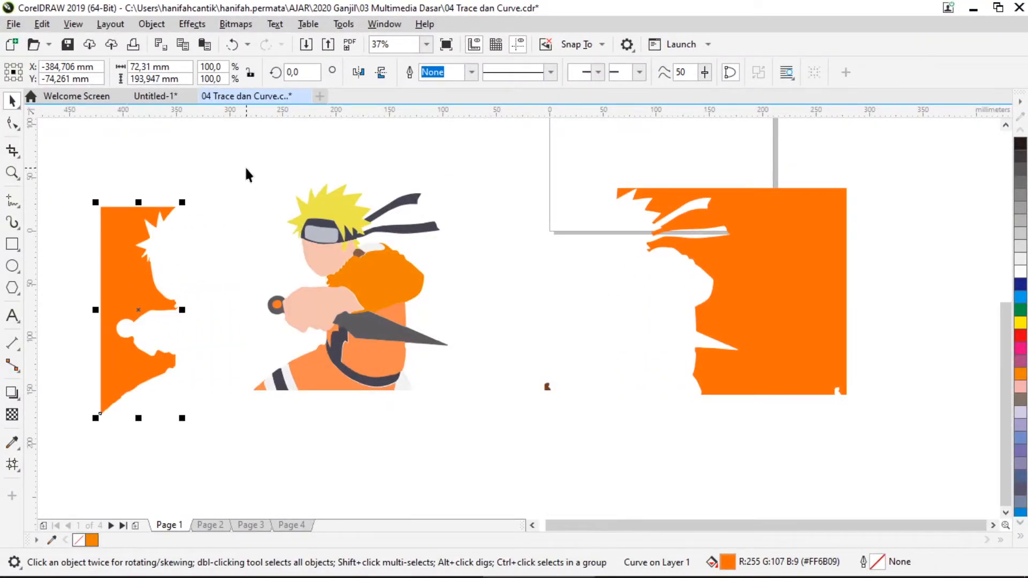
{"action": "left_click_drag", "start_coordinate": [240, 156], "coordinate": [495, 428]}
{"action": "left_click", "coordinate": [144, 98]}
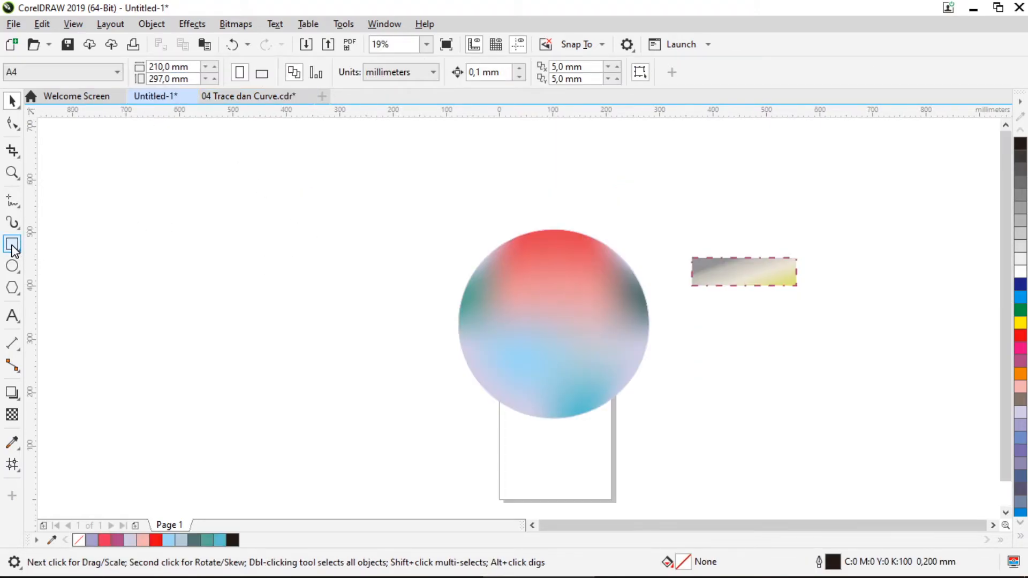
Step: Draw a rectangle about 590 x 516 mm left of the mesh circle and fill it black C:0 M:0 Y:0 K:100
{"action": "left_click", "coordinate": [13, 245]}
{"action": "left_click_drag", "start_coordinate": [102, 170], "coordinate": [416, 445]}
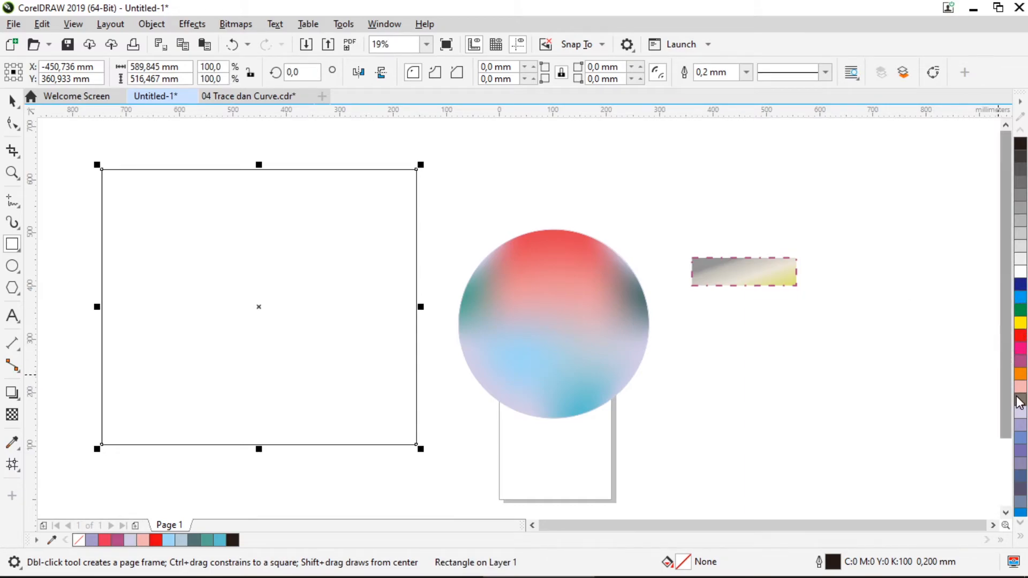
{"action": "left_click", "coordinate": [1021, 144]}
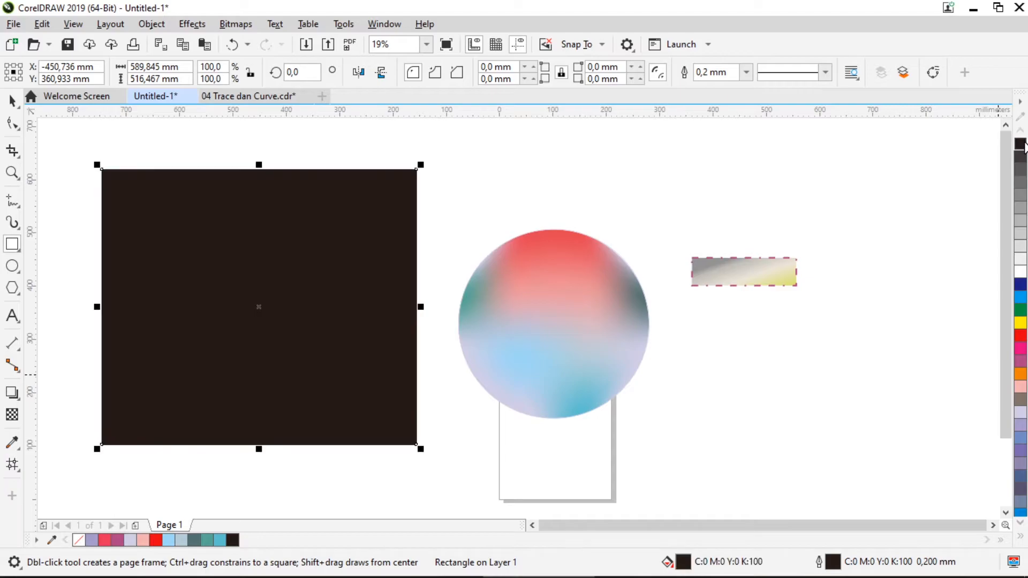
Step: Copy all pieces of the ninja figure from 04 Trace dan Curve.cdr and paste them into Untitled-1
{"action": "left_click", "coordinate": [227, 100]}
{"action": "left_click", "coordinate": [230, 156]}
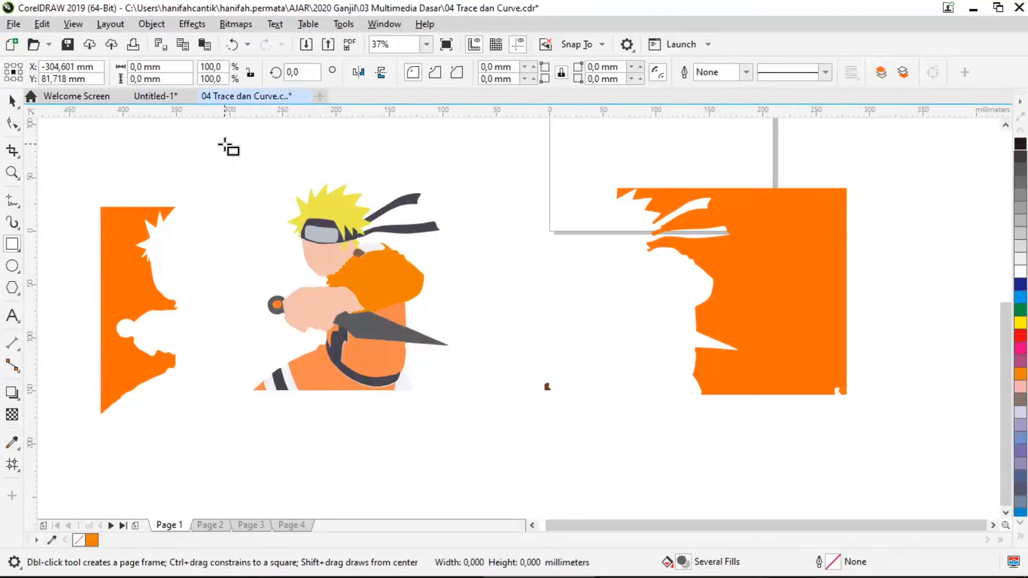
{"action": "key", "text": "space"}
{"action": "left_click_drag", "start_coordinate": [249, 168], "coordinate": [468, 431]}
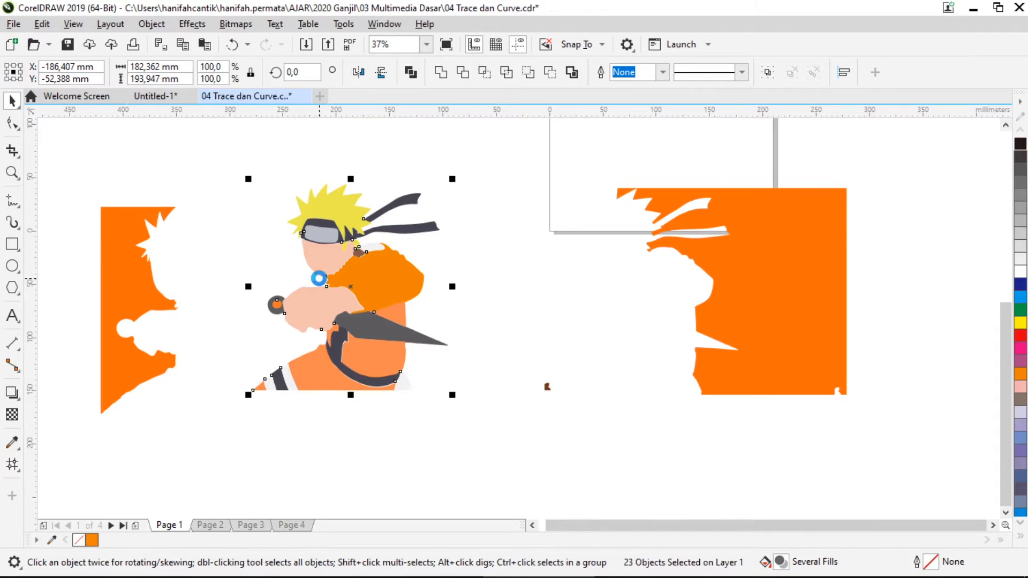
{"action": "left_click", "coordinate": [152, 96]}
{"action": "left_click", "coordinate": [489, 166]}
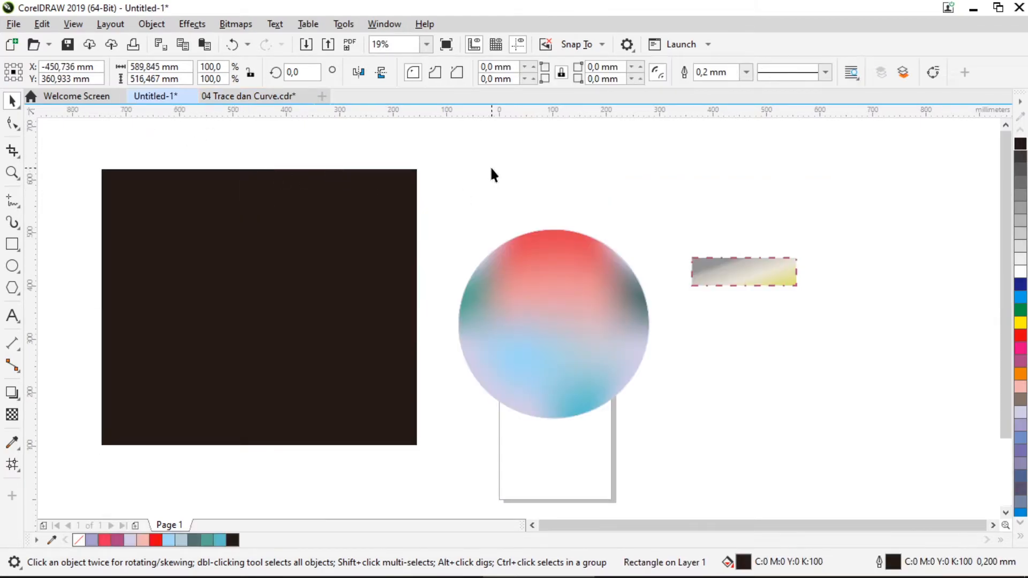
{"action": "key", "text": "ctrl+v"}
Step: Move the pasted figure onto the black rectangle and enlarge it proportionally to about 348 x 370 mm
{"action": "left_click_drag", "start_coordinate": [399, 493], "coordinate": [249, 250]}
{"action": "left_click_drag", "start_coordinate": [303, 340], "coordinate": [364, 410]}
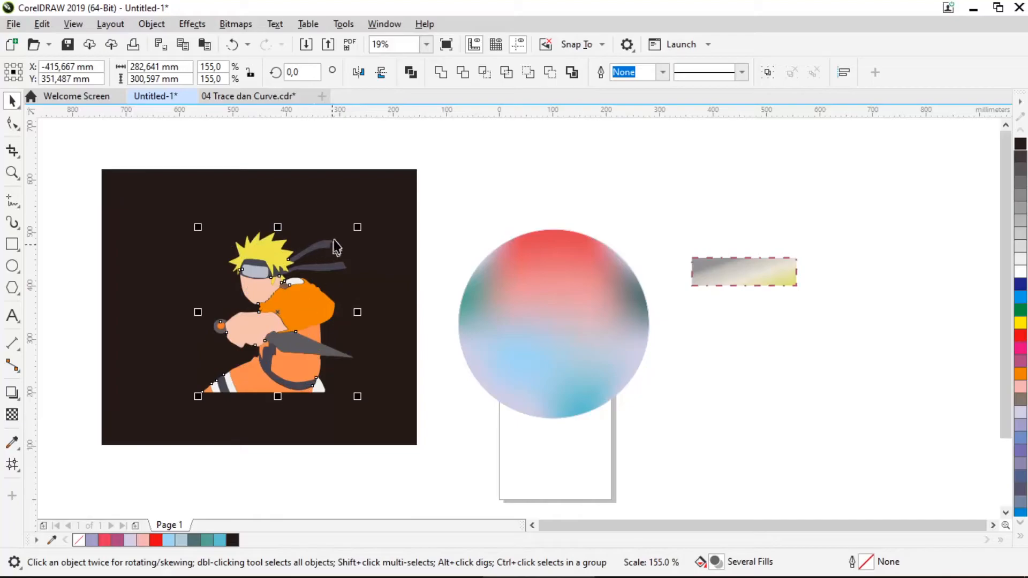
{"action": "left_click_drag", "start_coordinate": [197, 227], "coordinate": [162, 190]}
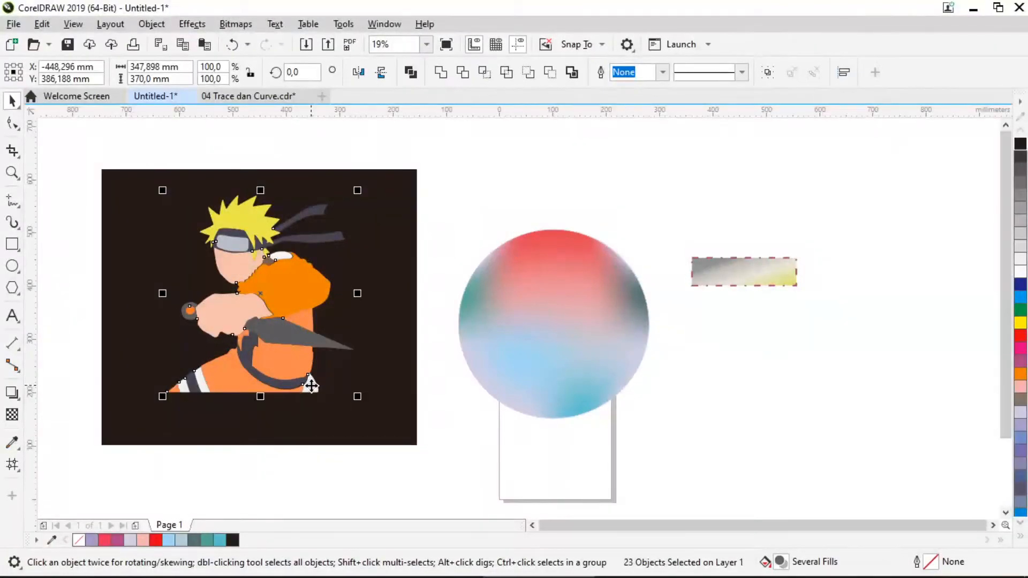
{"action": "left_click", "coordinate": [465, 215]}
Step: Delete the small white piece behind the figure's hip, at the lower right of the artwork
{"action": "left_click", "coordinate": [312, 385]}
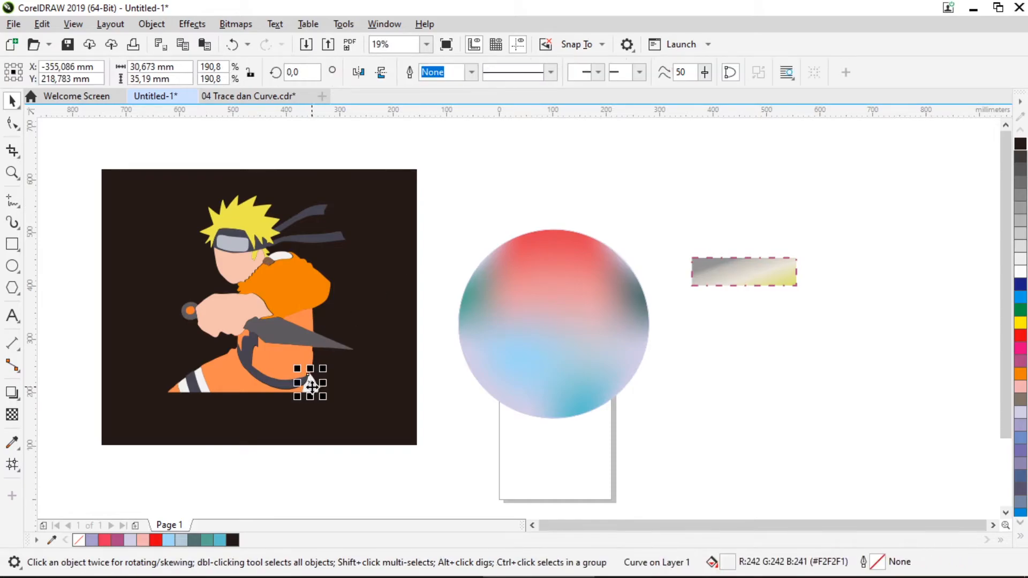
{"action": "key", "text": "Delete"}
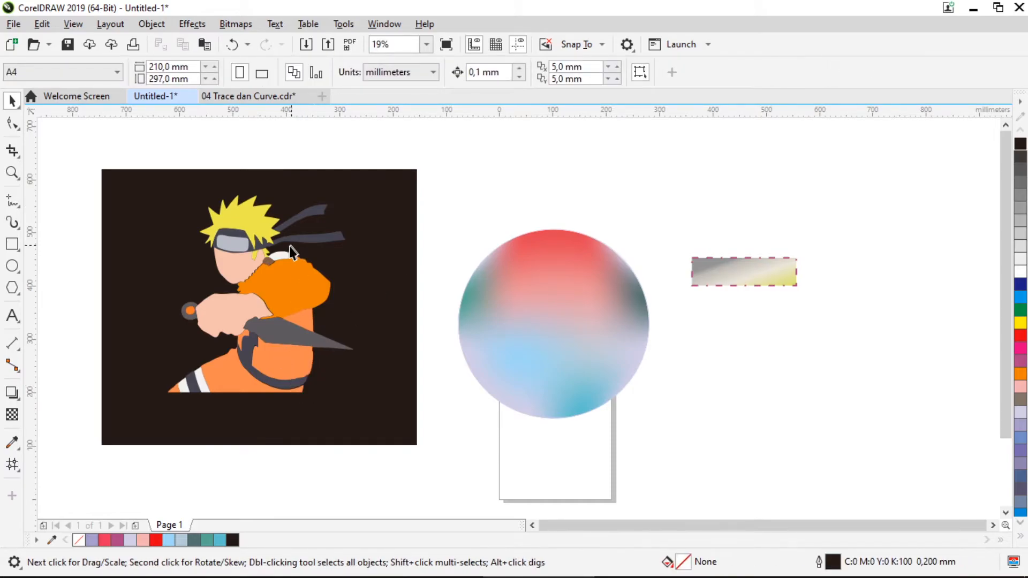
Step: Give the figure's white collar piece a dark gray K:80 fill and a K:70 outline, leaving nothing selected
{"action": "left_click", "coordinate": [279, 261]}
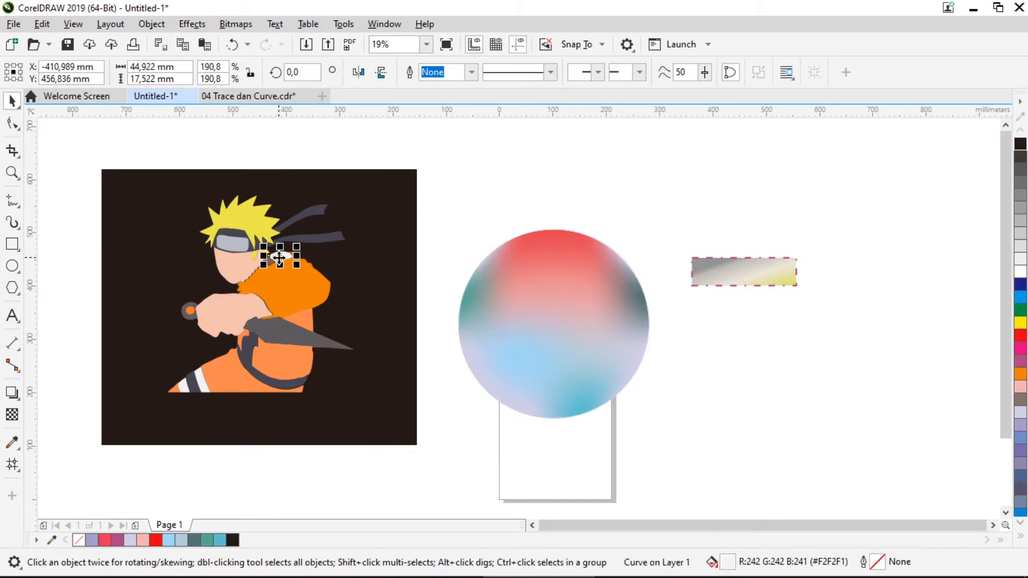
{"action": "left_click", "coordinate": [1021, 196]}
{"action": "right_click", "coordinate": [1021, 182]}
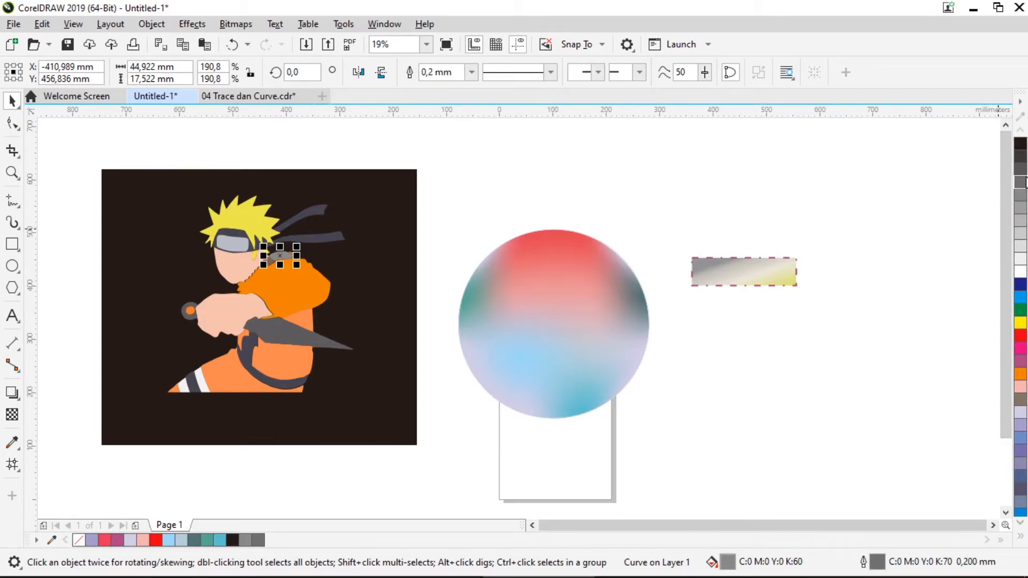
{"action": "left_click", "coordinate": [1021, 170]}
{"action": "left_click", "coordinate": [1021, 161]}
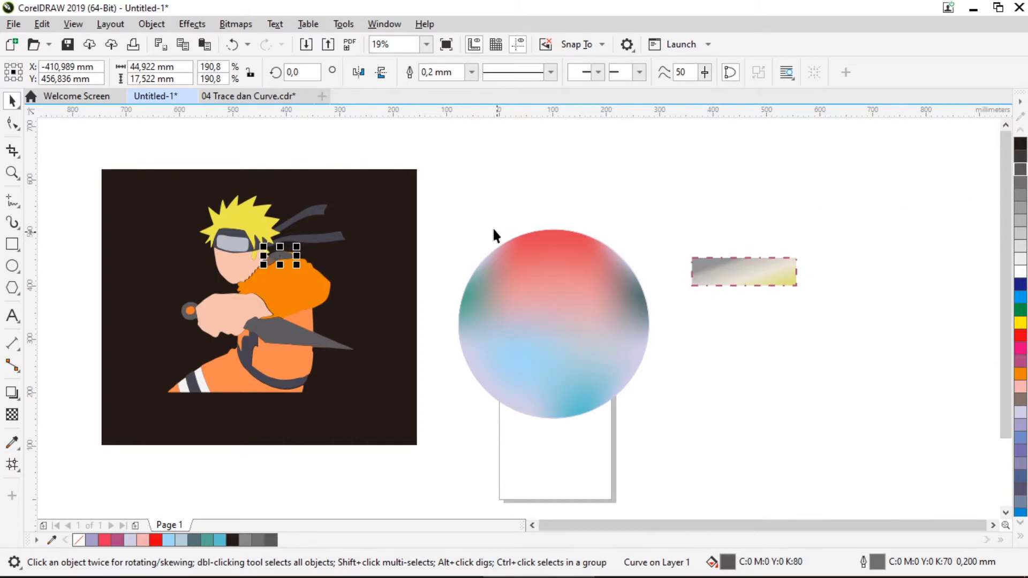
{"action": "key", "text": "Escape"}
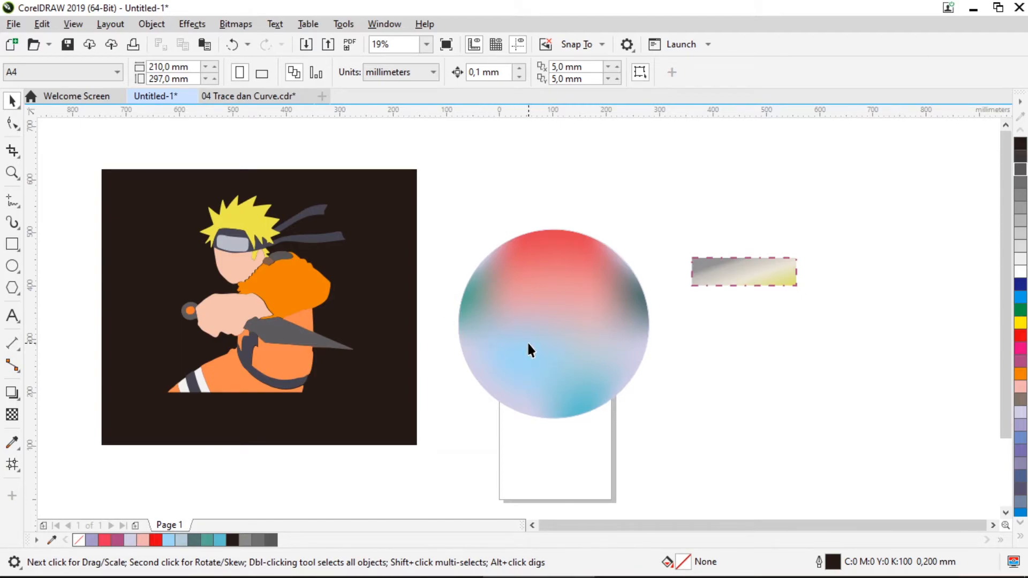
Step: Delete the black rectangle behind the ninja figure
{"action": "left_click", "coordinate": [384, 191]}
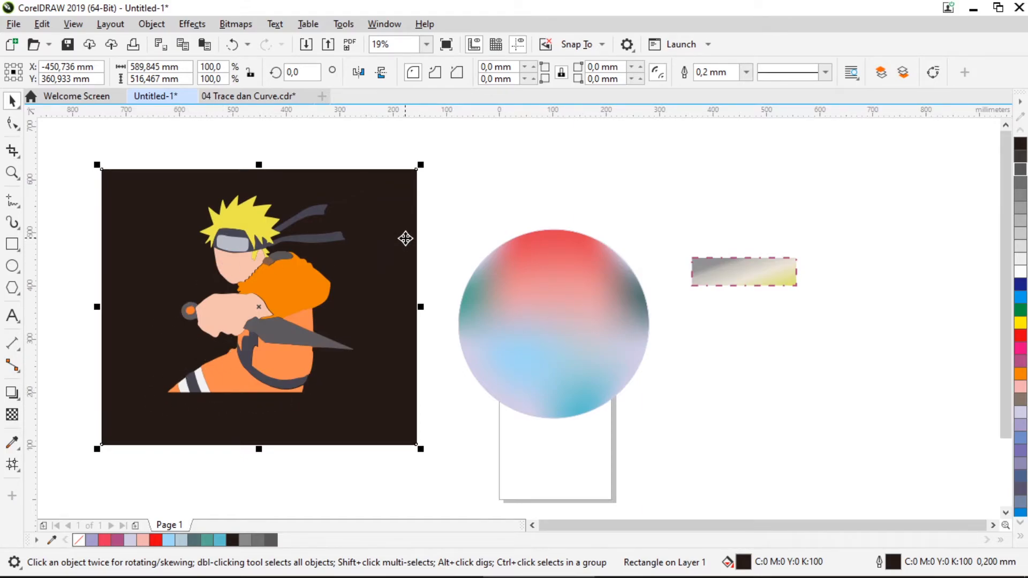
{"action": "key", "text": "Delete"}
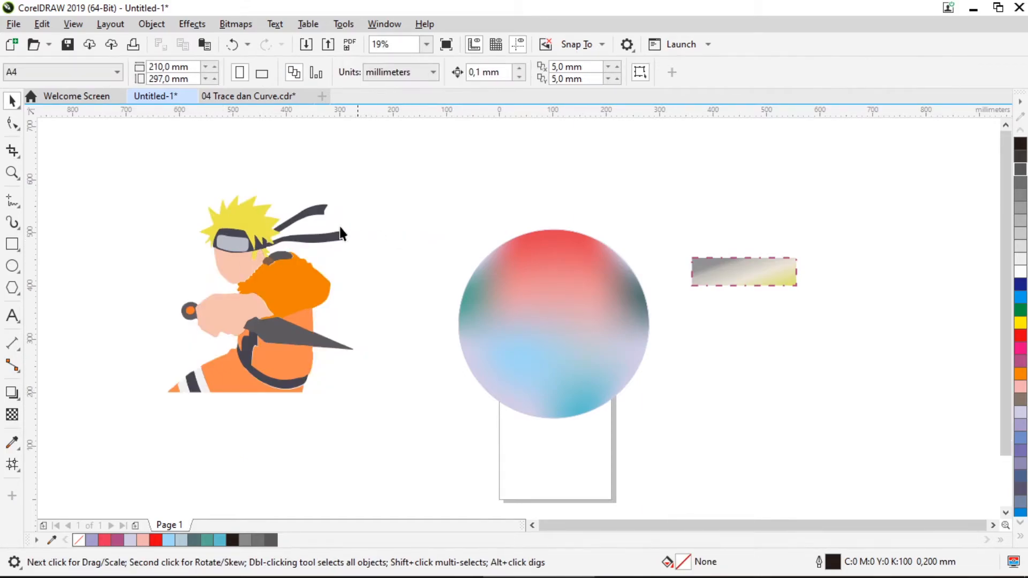
Step: Give all pieces of the ninja figure a K:80 outline and remove their fills
{"action": "left_click_drag", "start_coordinate": [368, 449], "coordinate": [370, 451]}
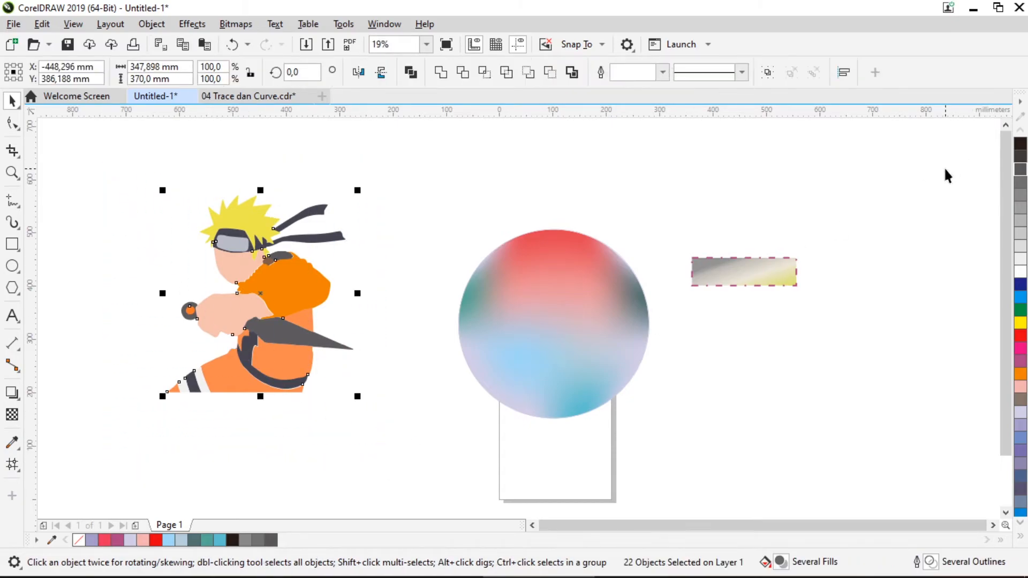
{"action": "right_click", "coordinate": [1021, 171]}
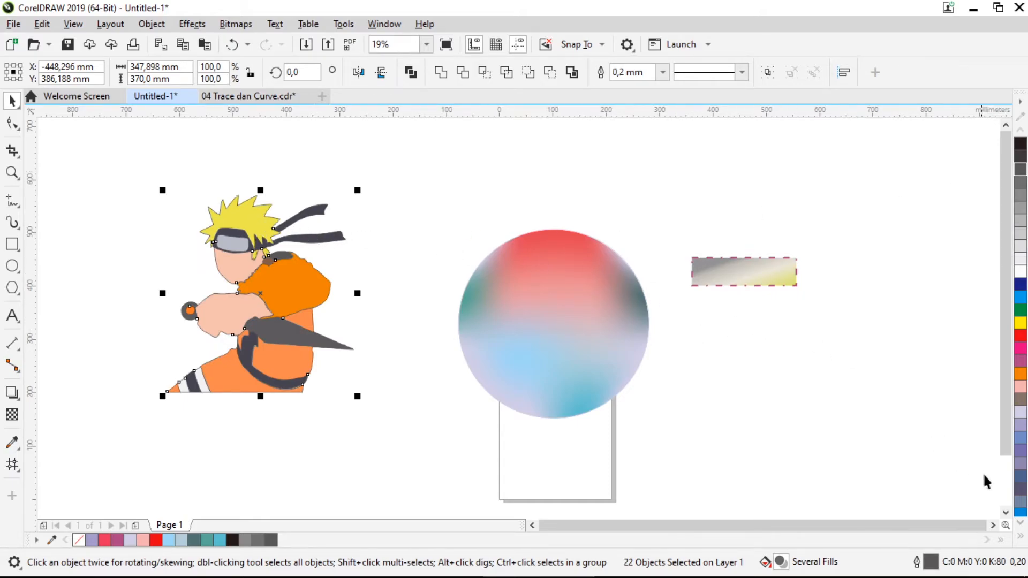
{"action": "left_click", "coordinate": [1020, 533]}
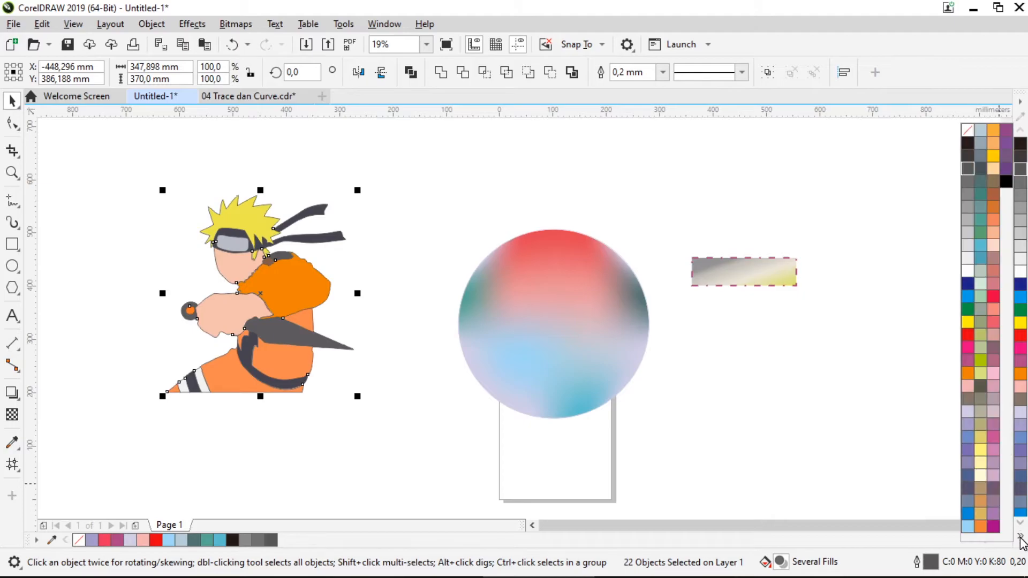
{"action": "left_click", "coordinate": [967, 128]}
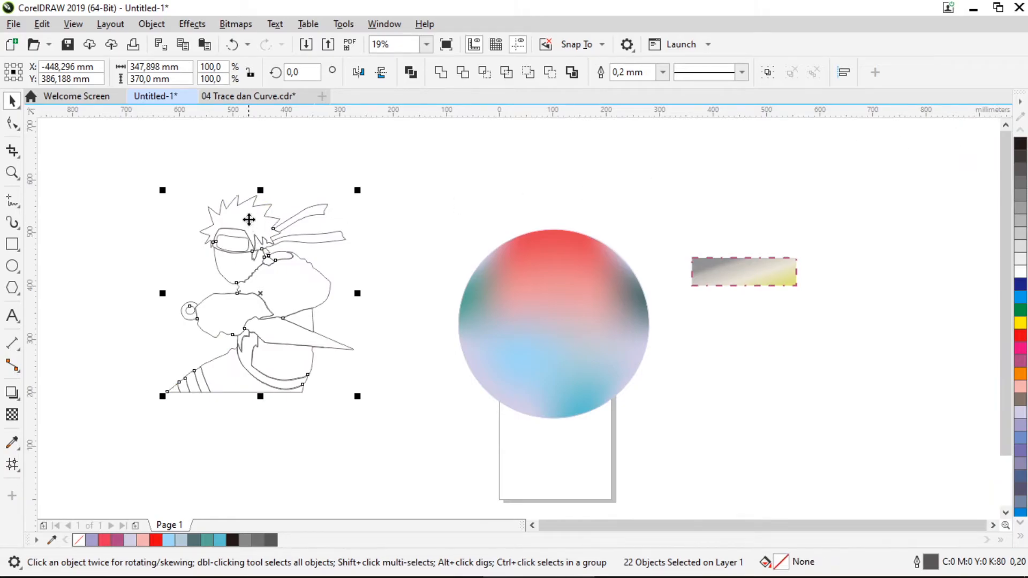
Step: Move the unfilled figure closer to the mesh circle and group all of its pieces
{"action": "left_click_drag", "start_coordinate": [249, 213], "coordinate": [323, 216]}
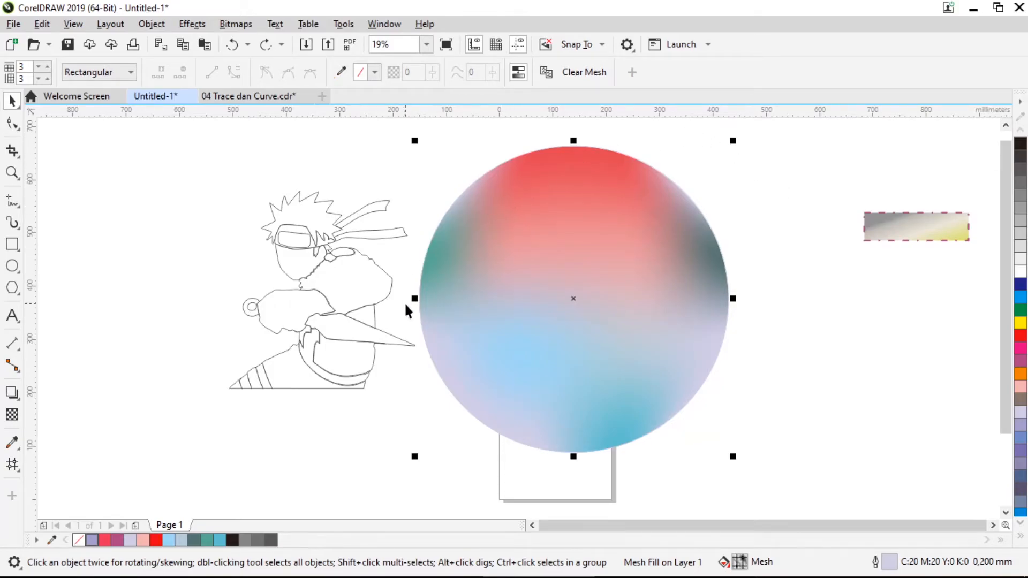
{"action": "left_click", "coordinate": [336, 155]}
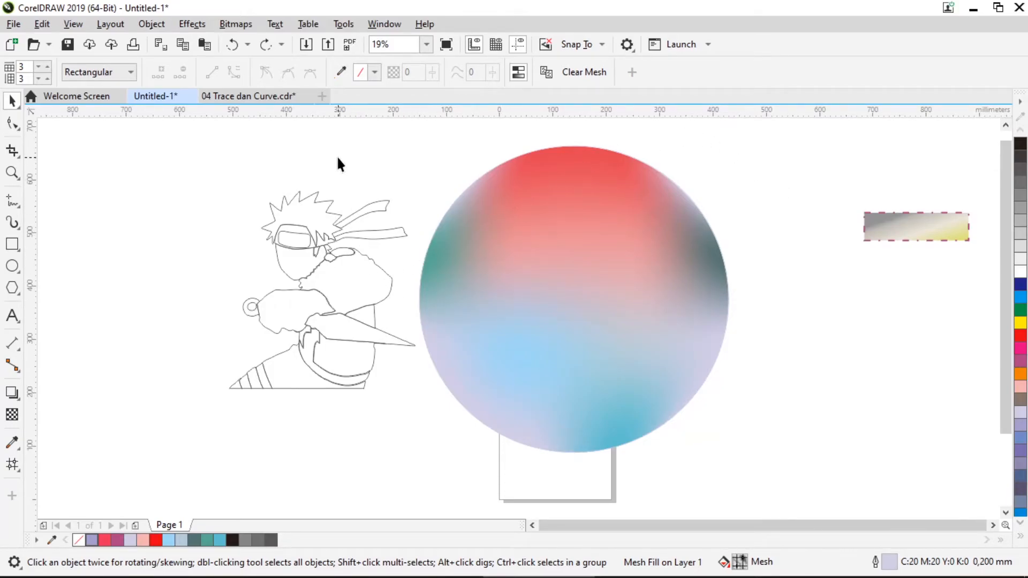
{"action": "left_click", "coordinate": [304, 224]}
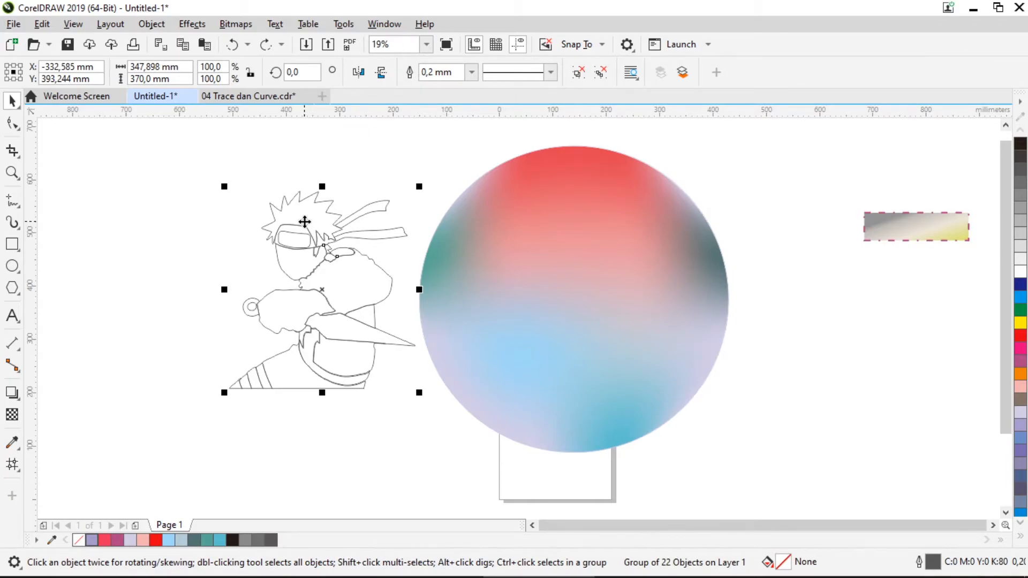
Step: Shrink the mesh-filled circle slightly from its lower-right corner, keeping its proportions
{"action": "left_click", "coordinate": [521, 249]}
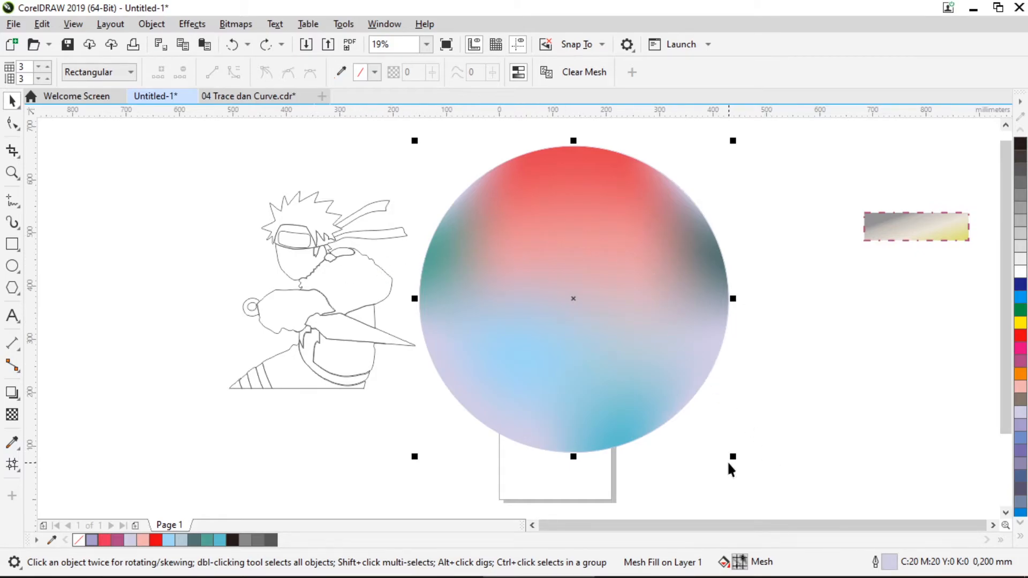
{"action": "left_click_drag", "start_coordinate": [733, 456], "coordinate": [707, 430]}
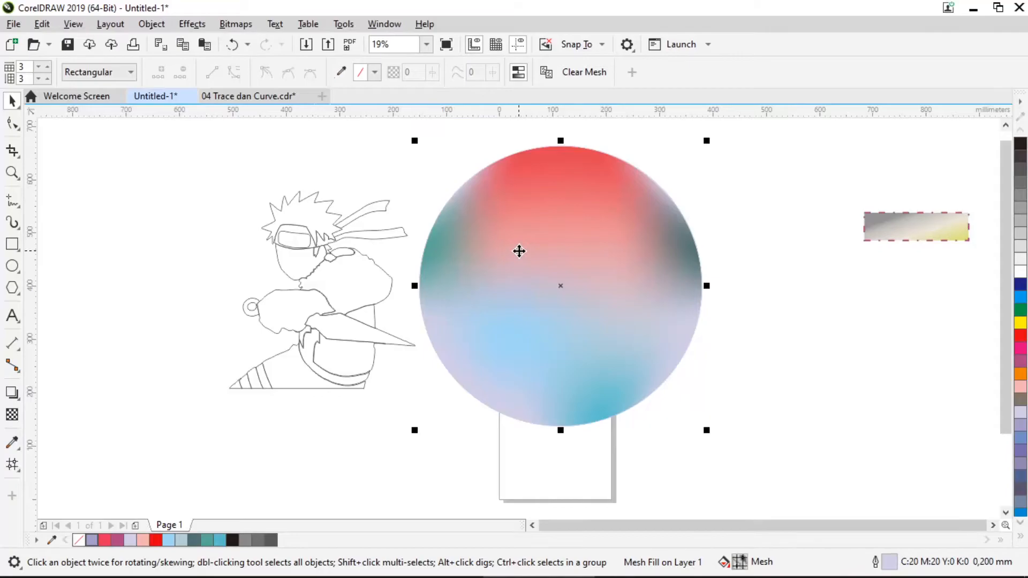
Step: Place the mesh-filled circle inside the grouped outline figure with PowerClip
{"action": "right_click", "coordinate": [519, 253]}
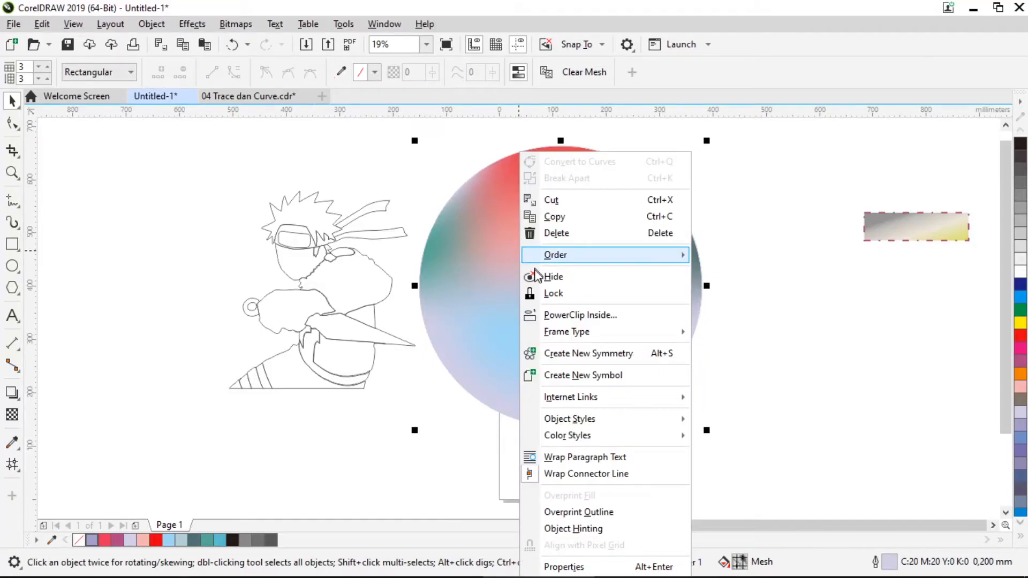
{"action": "left_click", "coordinate": [535, 316]}
{"action": "key", "text": "Escape"}
{"action": "right_click", "coordinate": [582, 249]}
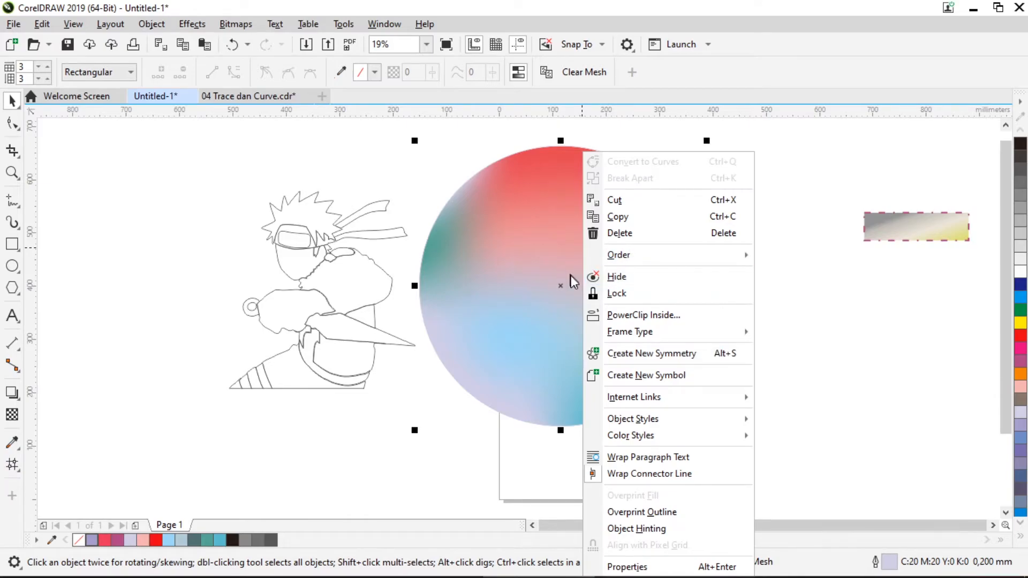
{"action": "left_click", "coordinate": [610, 316]}
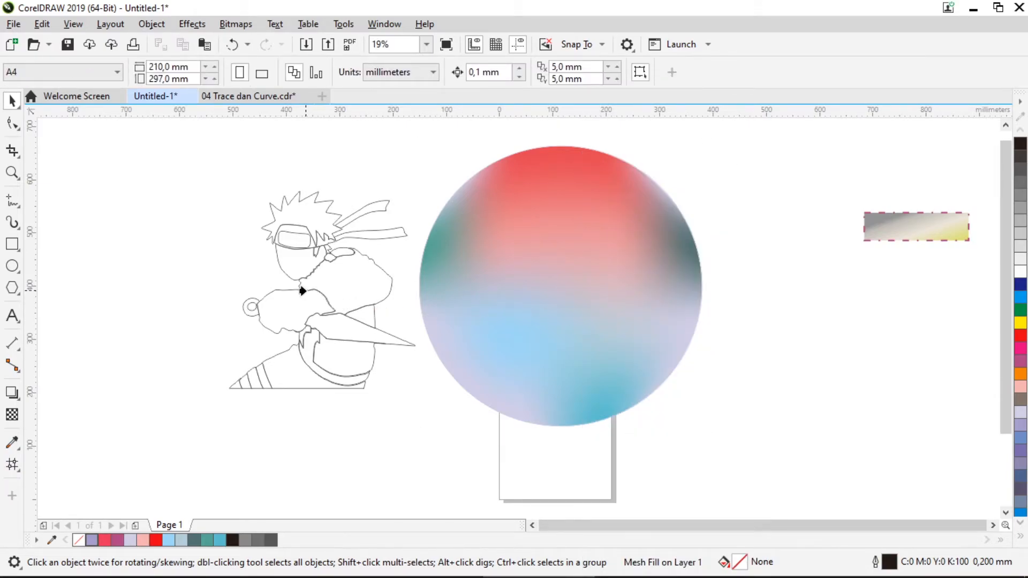
{"action": "left_click", "coordinate": [296, 259]}
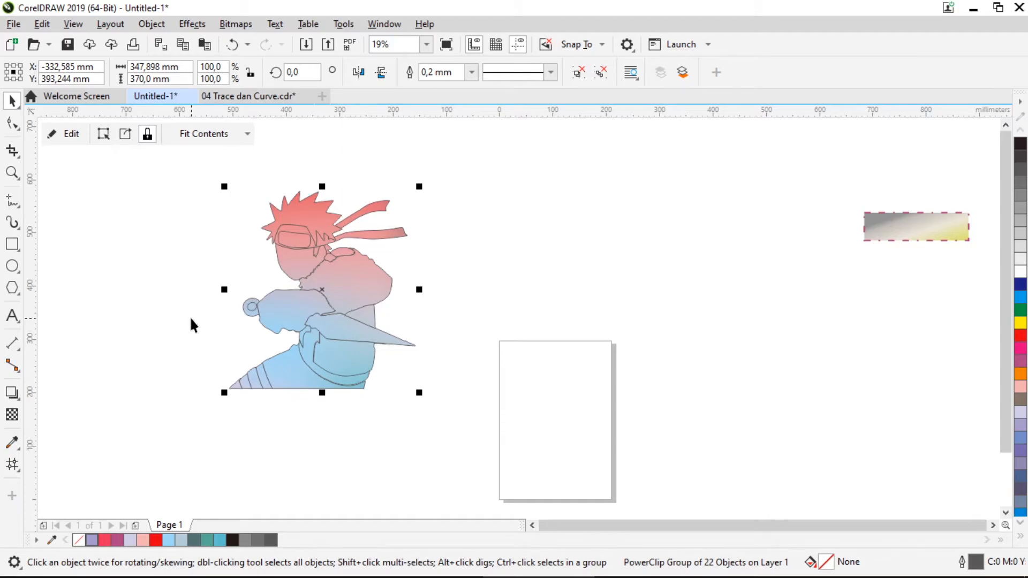
Step: Undo the PowerClip and move the mesh-filled circle over the outline figure so that it covers the whole drawing
{"action": "key", "text": "ctrl+z"}
{"action": "key", "text": "m"}
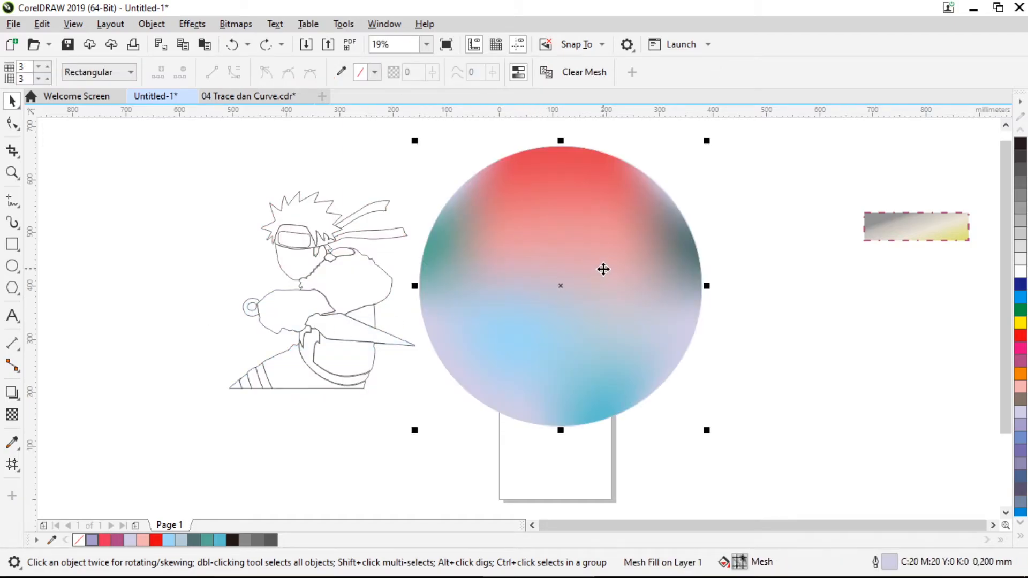
{"action": "left_click_drag", "start_coordinate": [604, 268], "coordinate": [336, 270]}
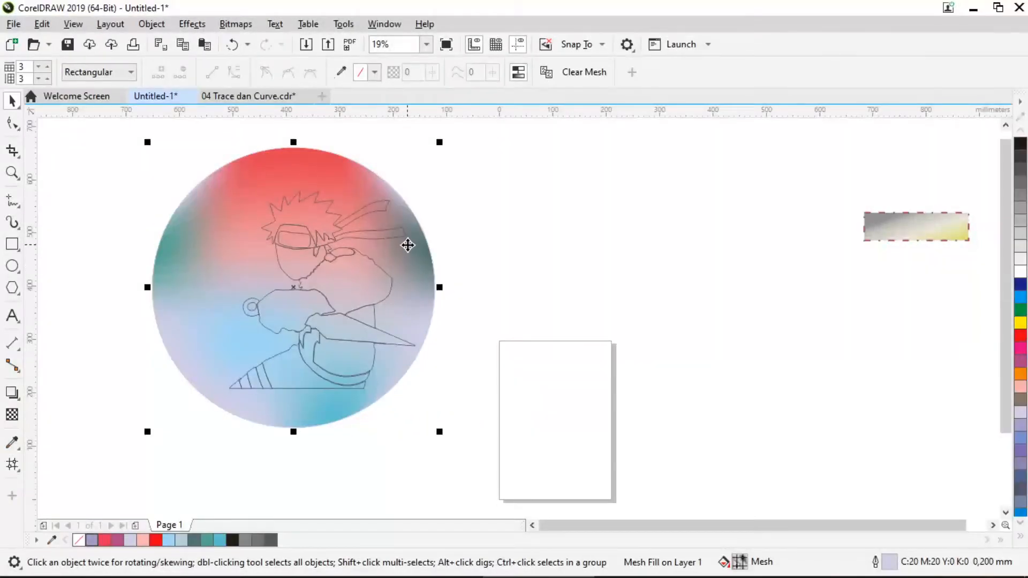
Step: Shift the mesh-filled circle slightly right so it centres over the outline figure and set its mesh grid to 5 by 5
{"action": "left_click_drag", "start_coordinate": [408, 256], "coordinate": [429, 258]}
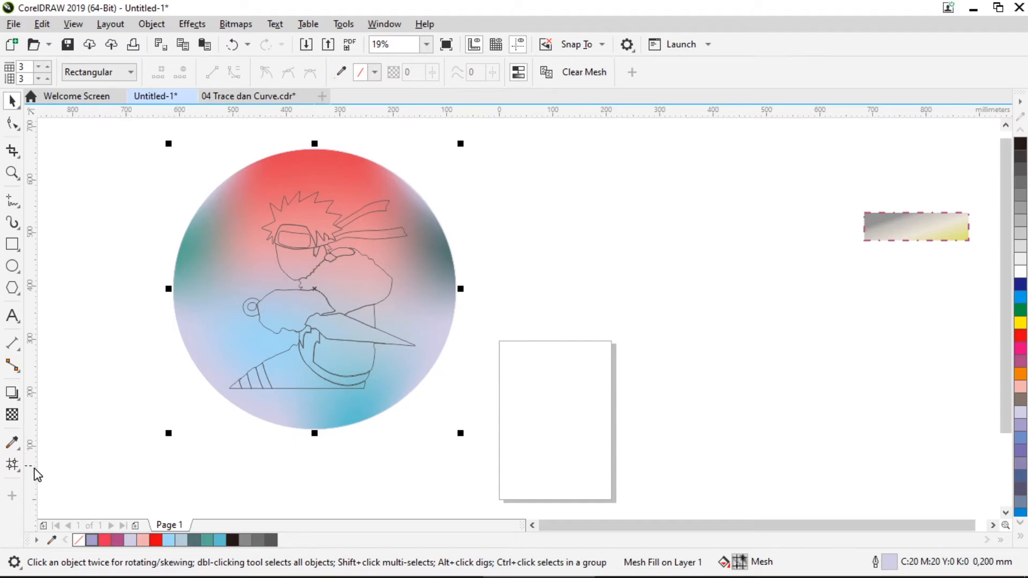
{"action": "left_click", "coordinate": [13, 464]}
{"action": "left_click", "coordinate": [58, 503]}
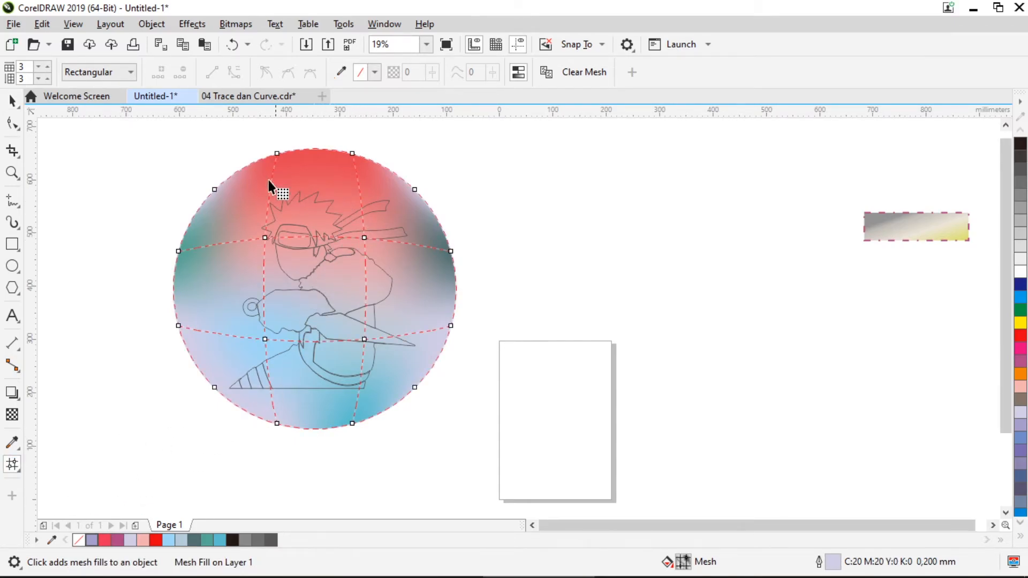
{"action": "left_click", "coordinate": [47, 66]}
{"action": "left_click", "coordinate": [47, 66]}
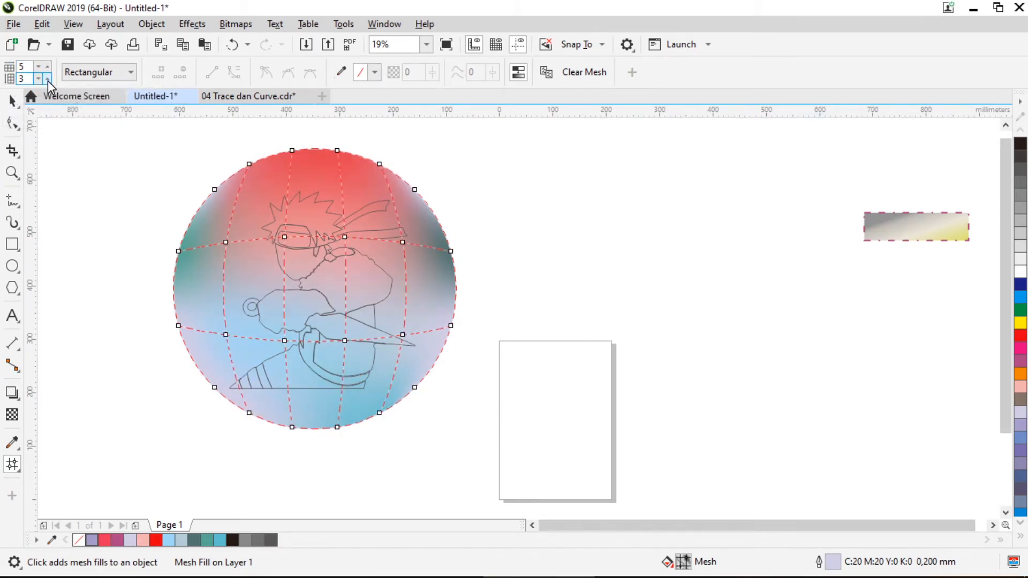
{"action": "left_click", "coordinate": [48, 78]}
{"action": "left_click", "coordinate": [47, 78]}
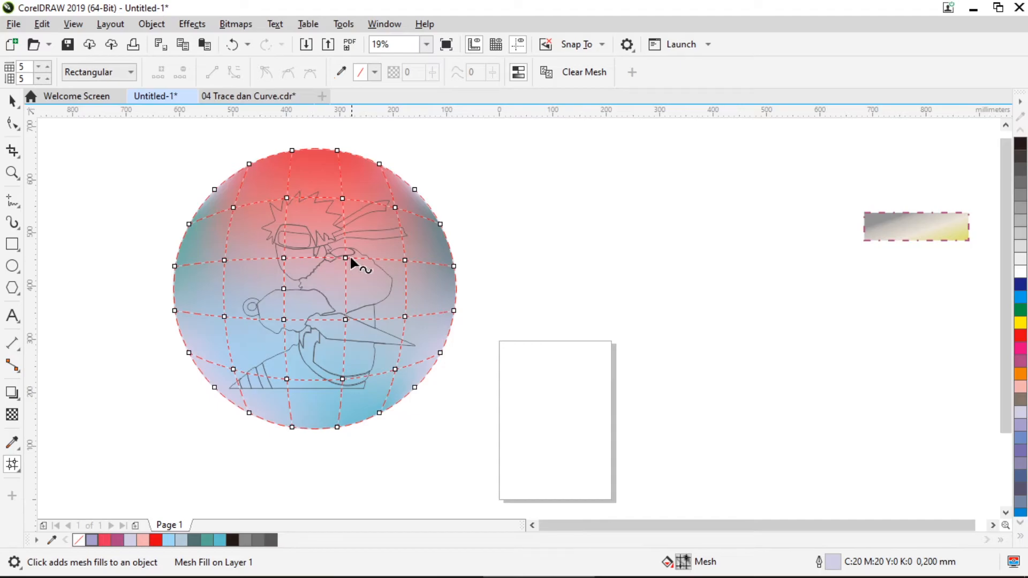
Step: Color the mesh node on the figure's face grey (K:60) and the two nodes over the hair yellow (Y:100)
{"action": "left_click", "coordinate": [281, 258]}
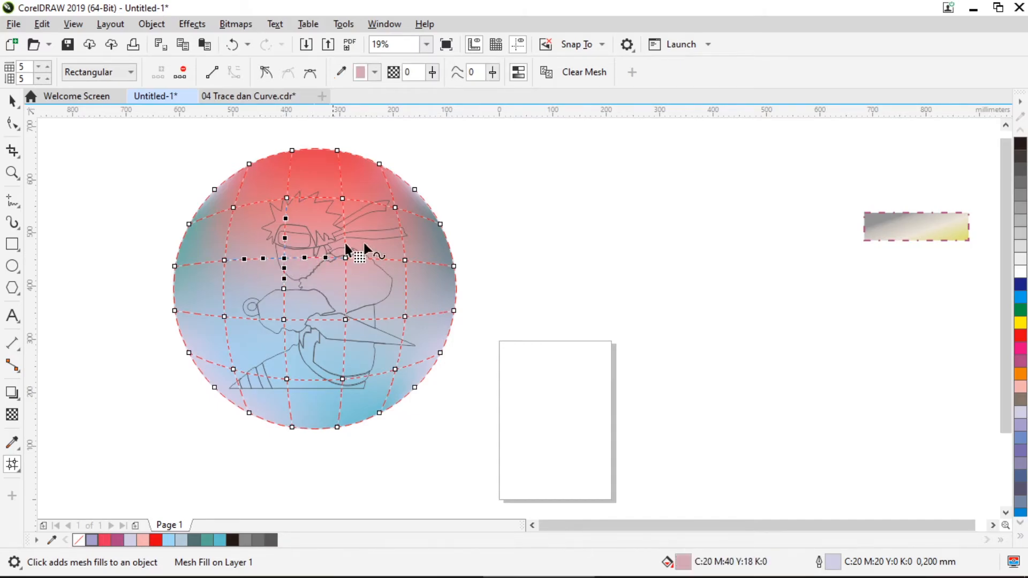
{"action": "left_click", "coordinate": [1019, 196]}
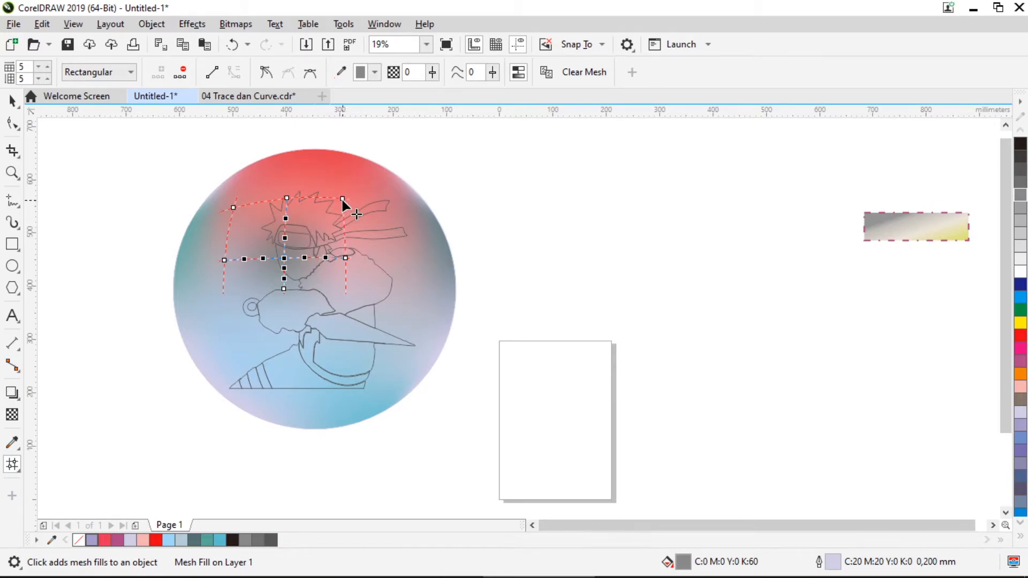
{"action": "left_click", "coordinate": [287, 198]}
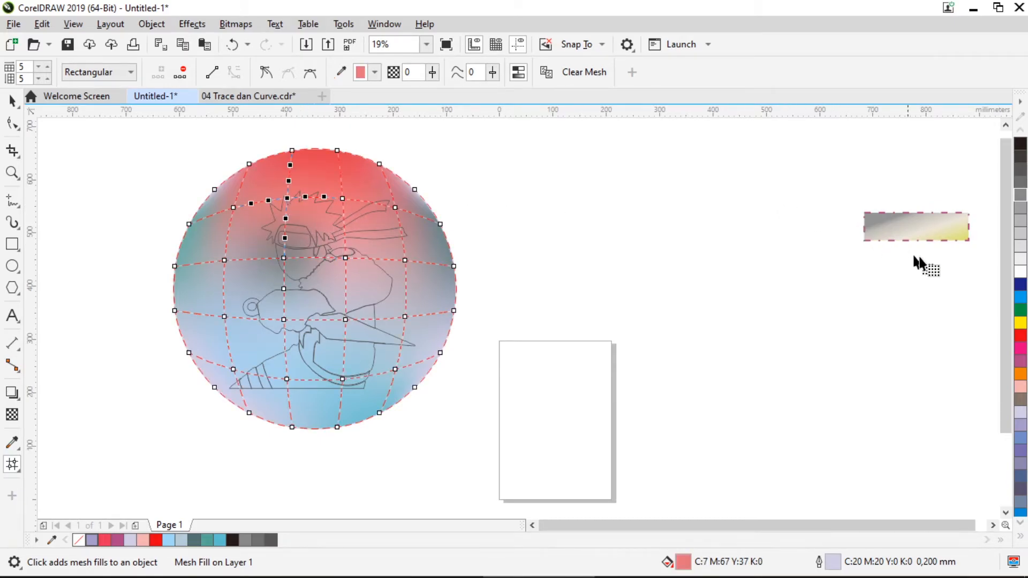
{"action": "left_click", "coordinate": [1020, 323]}
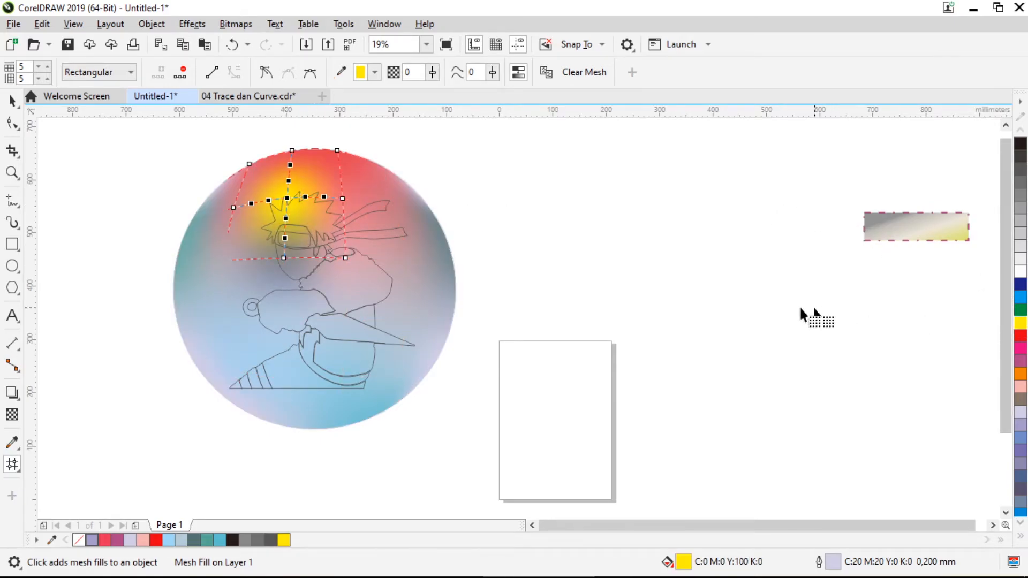
{"action": "left_click", "coordinate": [343, 199]}
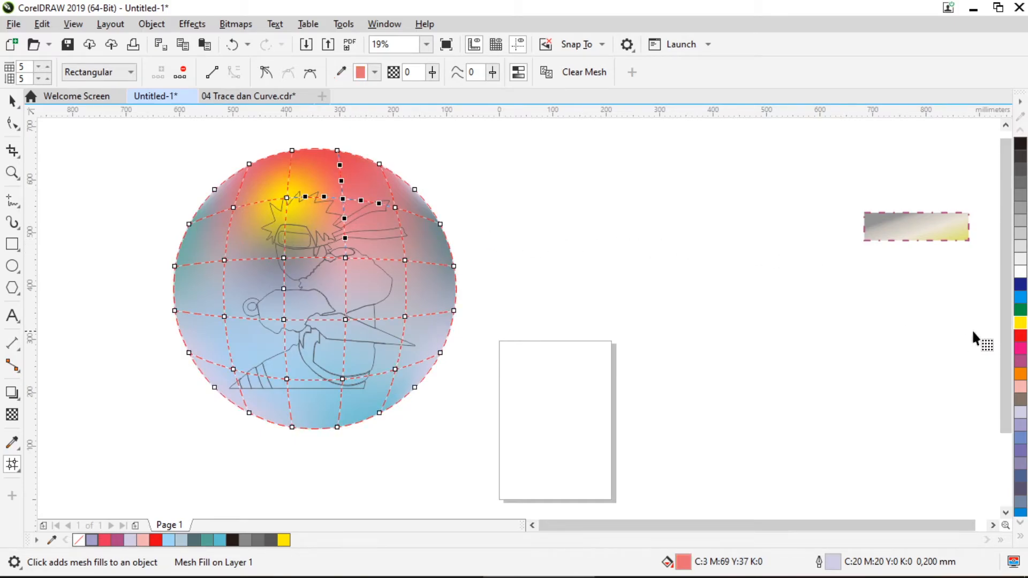
{"action": "left_click", "coordinate": [1020, 323]}
{"action": "left_click", "coordinate": [567, 245]}
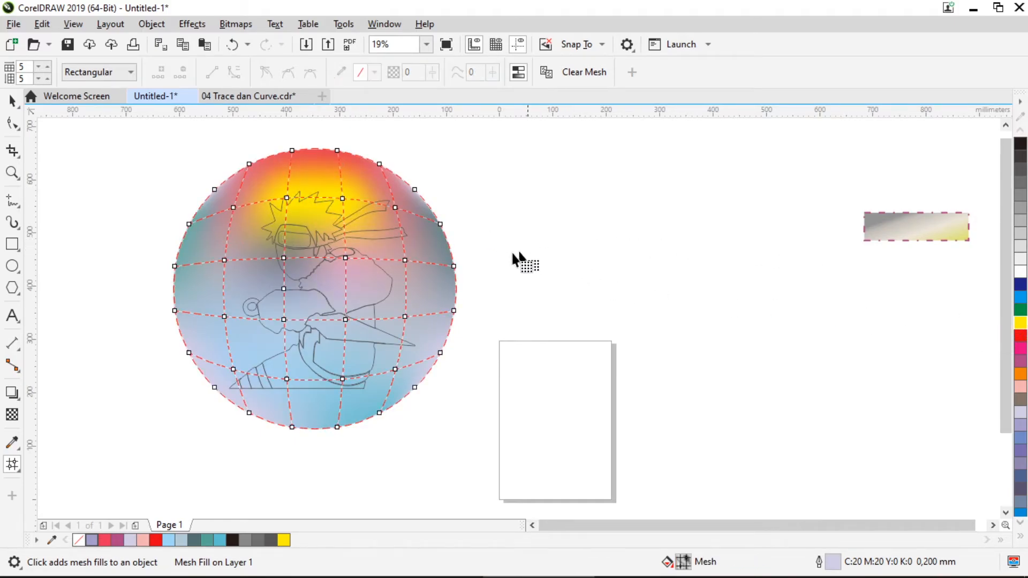
Step: Color the mesh node over the figure's torso blue with C:100 M:20 Y:0 K:0
{"action": "left_click", "coordinate": [346, 320]}
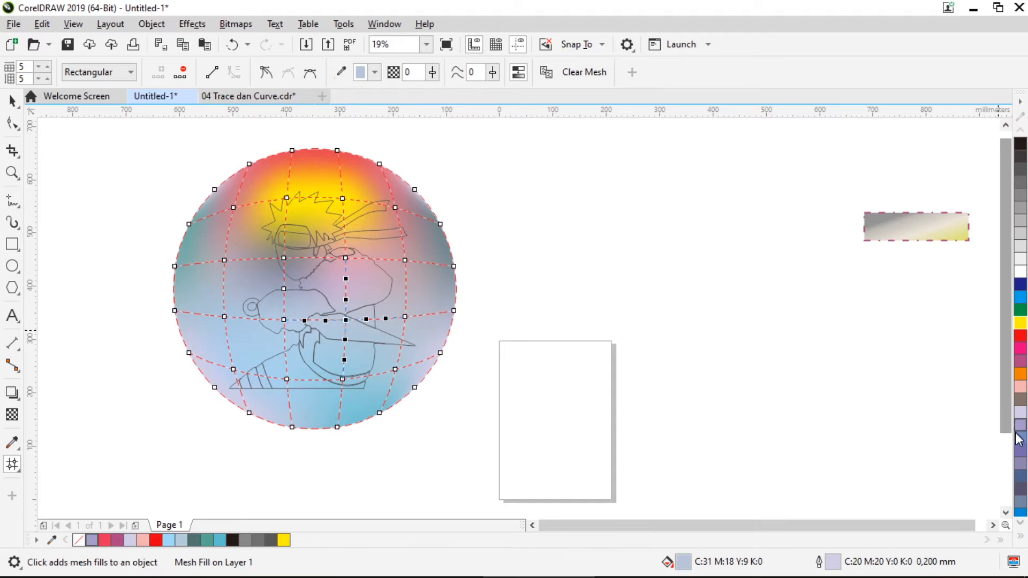
{"action": "scroll", "coordinate": [1020, 471], "scroll_direction": "down", "scroll_amount": 2}
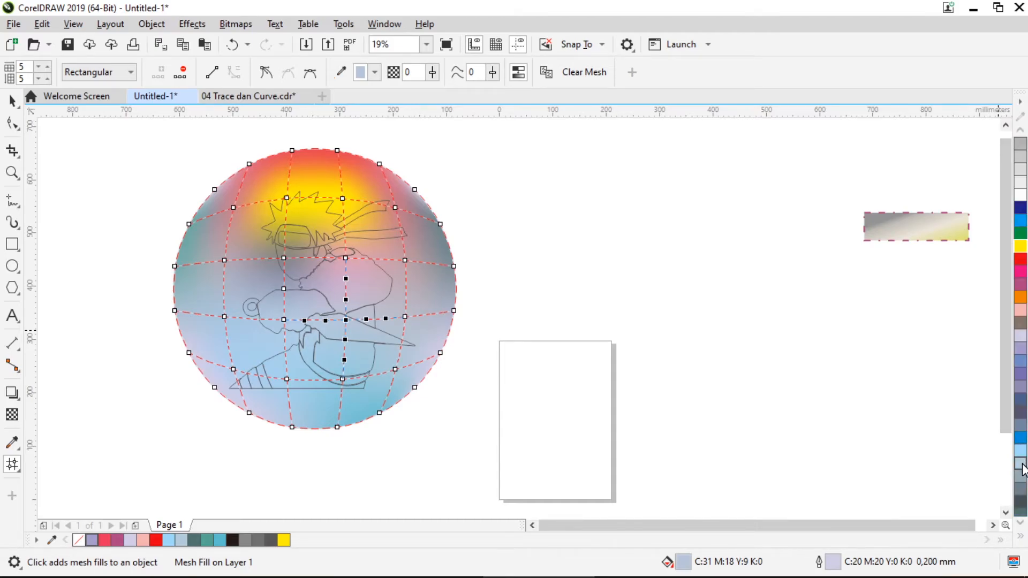
{"action": "left_click", "coordinate": [1020, 438]}
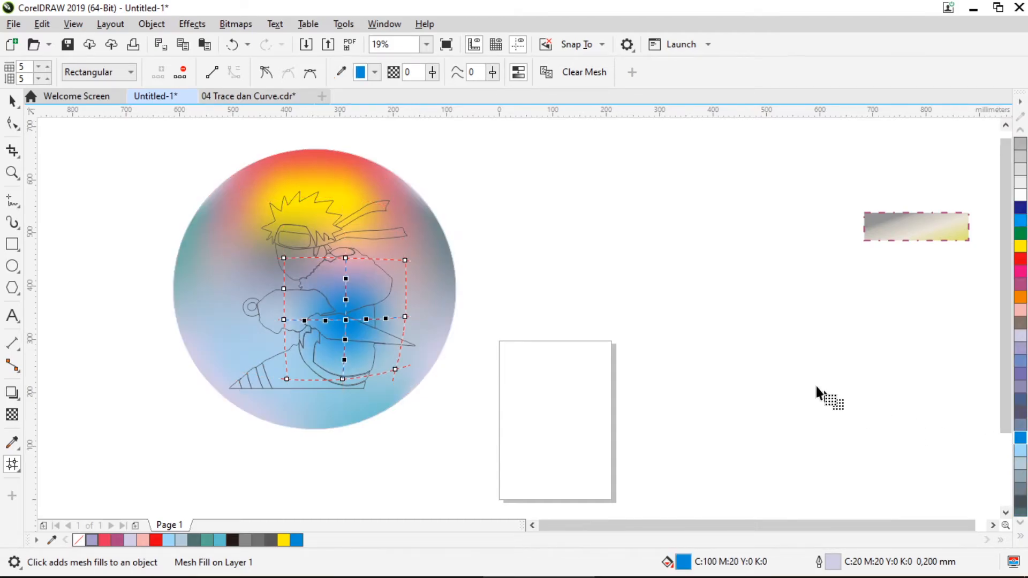
{"action": "key", "text": "Escape"}
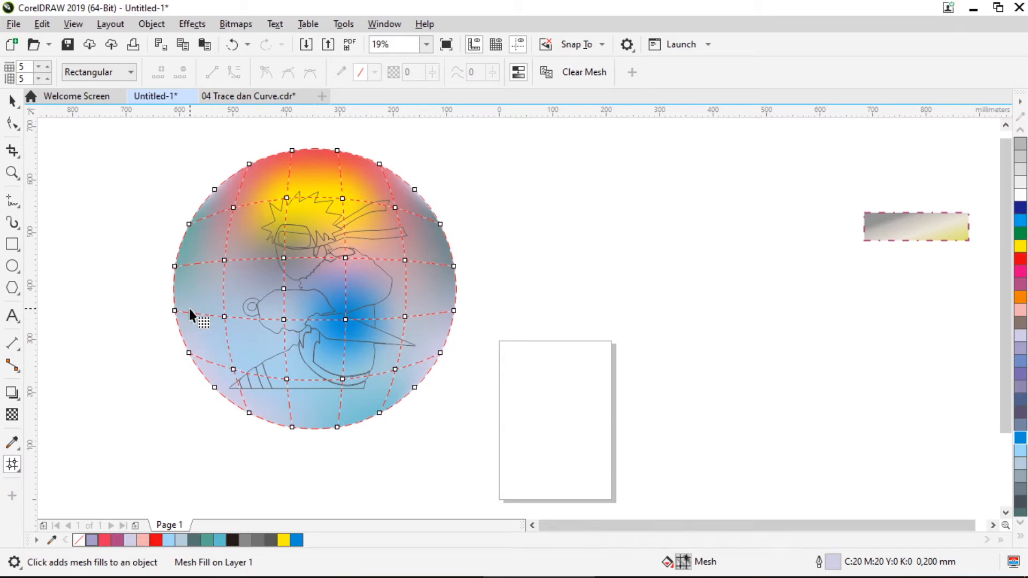
Step: PowerClip the recolored mesh circle inside the outline figure and move the filled figure to the upper edge of the page
{"action": "left_click", "coordinate": [12, 100]}
{"action": "left_click_drag", "start_coordinate": [253, 192], "coordinate": [584, 179]}
{"action": "right_click", "coordinate": [635, 225]}
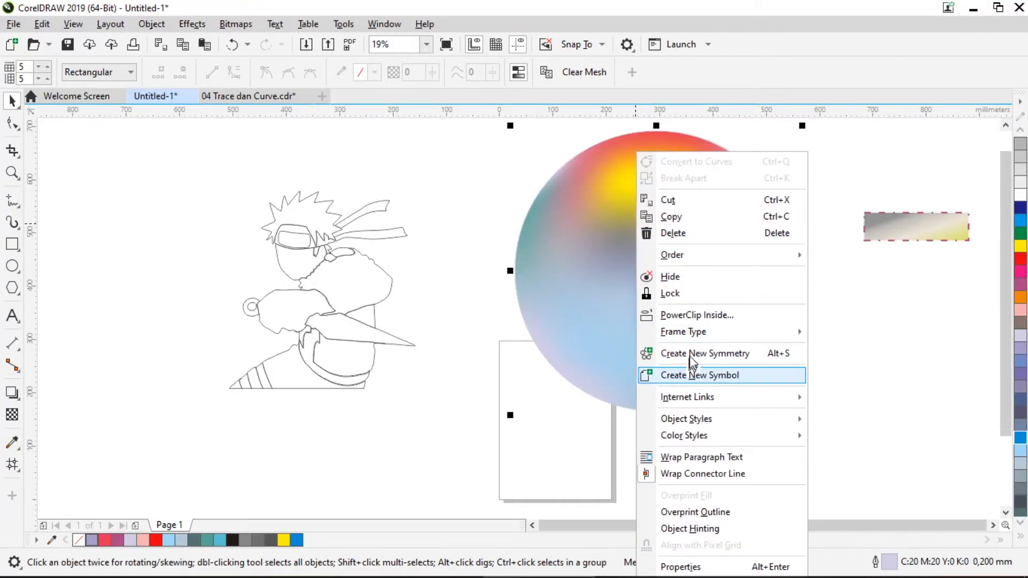
{"action": "left_click", "coordinate": [697, 315]}
{"action": "left_click", "coordinate": [336, 295]}
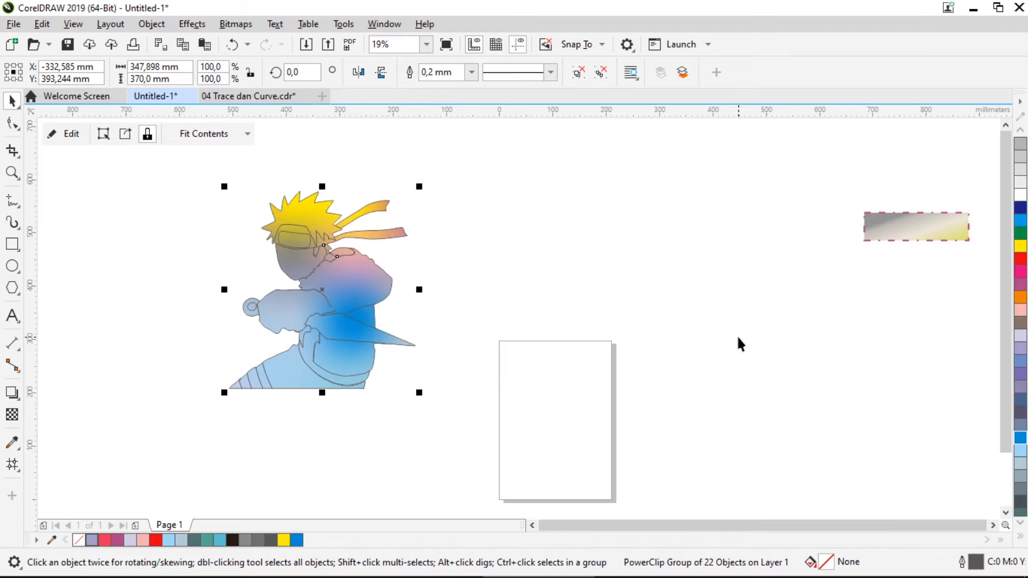
{"action": "key", "text": "ctrl+z"}
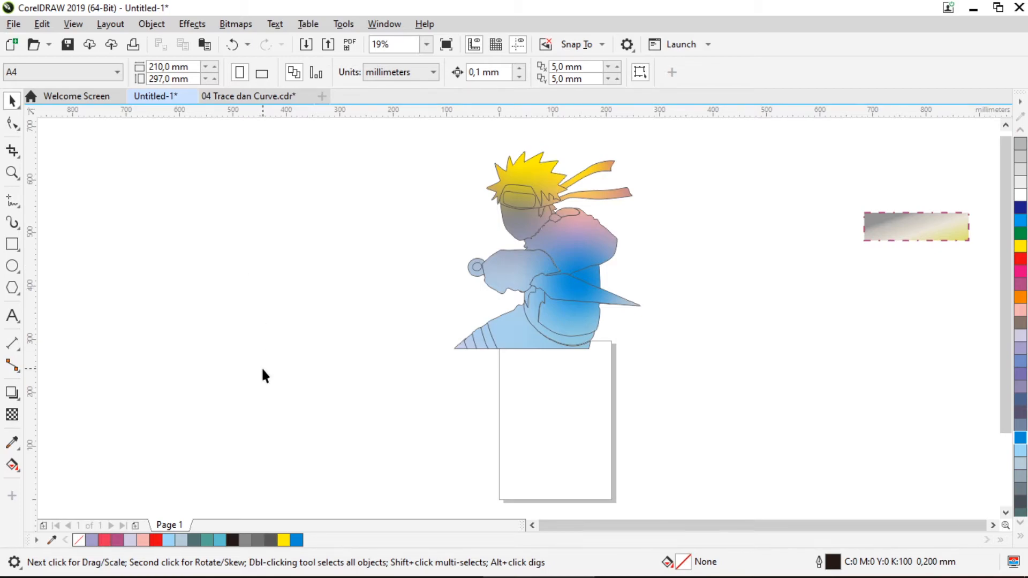
Step: Draw a wide rectangle about 415 × 143 mm beside the figure and give it a fountain fill
{"action": "left_click", "coordinate": [12, 245]}
{"action": "left_click_drag", "start_coordinate": [109, 209], "coordinate": [330, 285]}
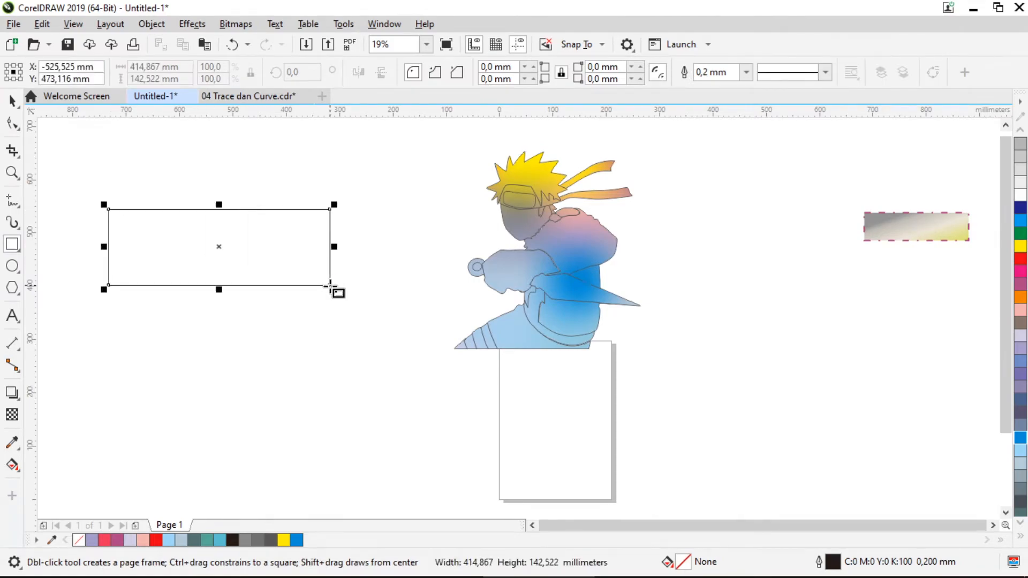
{"action": "left_click", "coordinate": [20, 471]}
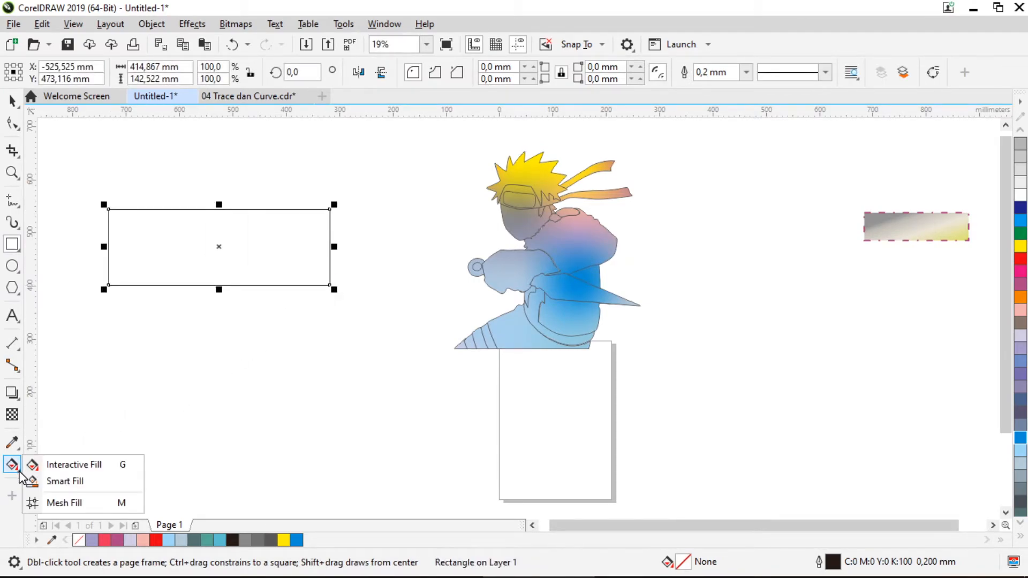
{"action": "left_click", "coordinate": [50, 471]}
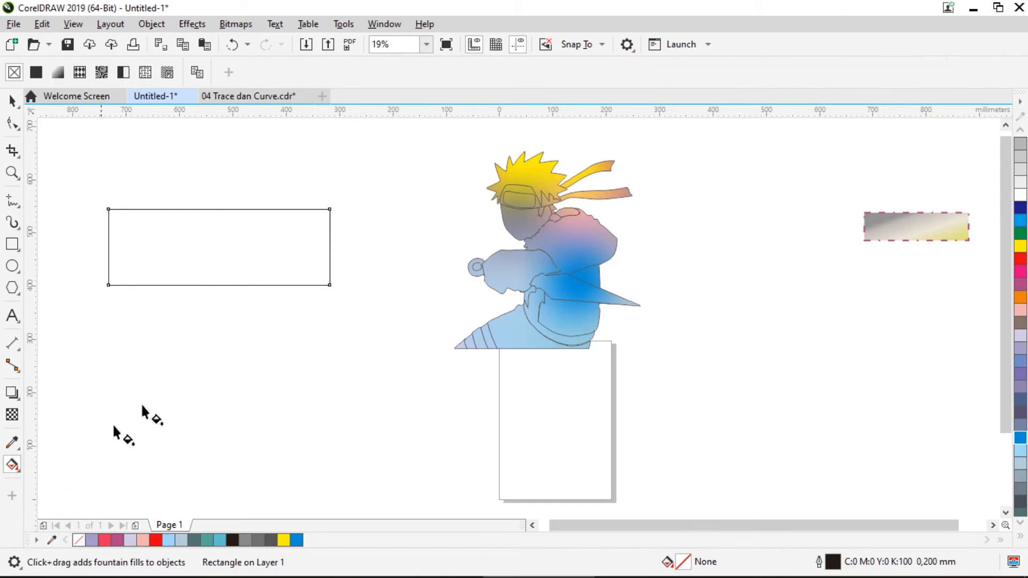
{"action": "left_click", "coordinate": [65, 79]}
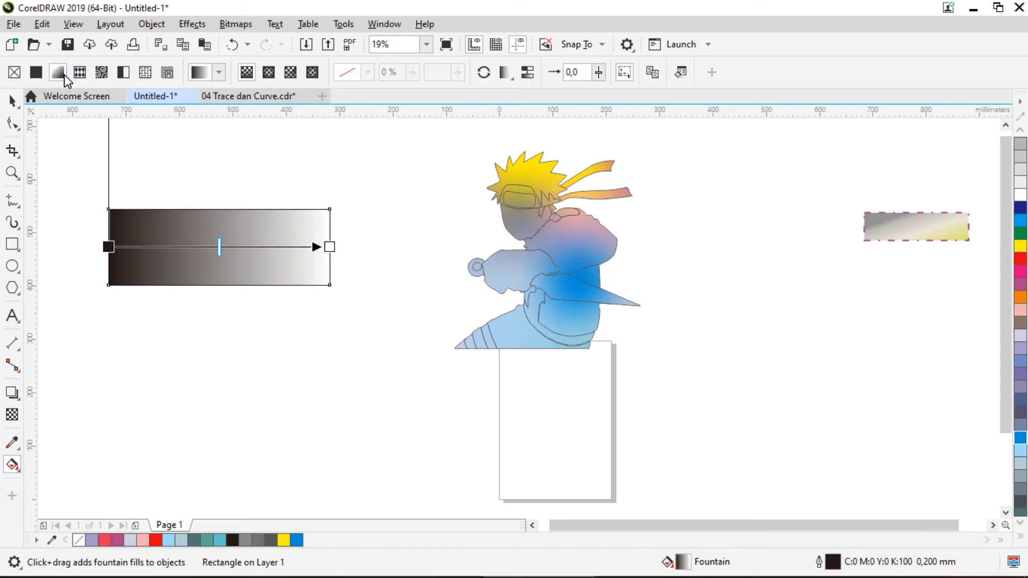
Step: Try the elliptical, conical and rectangular fountain fill types on the wide rectangle
{"action": "left_click", "coordinate": [267, 73]}
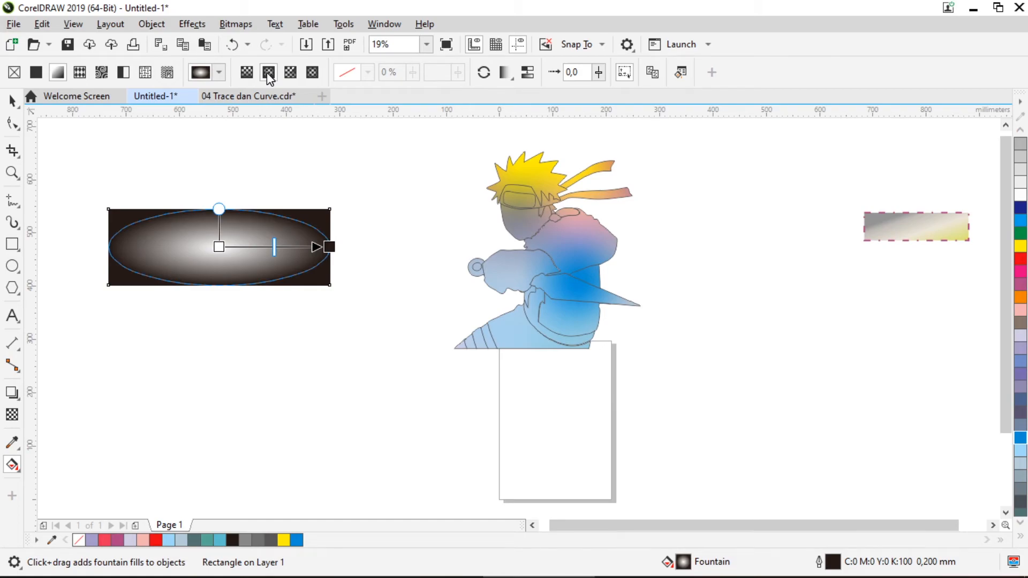
{"action": "left_click", "coordinate": [291, 70]}
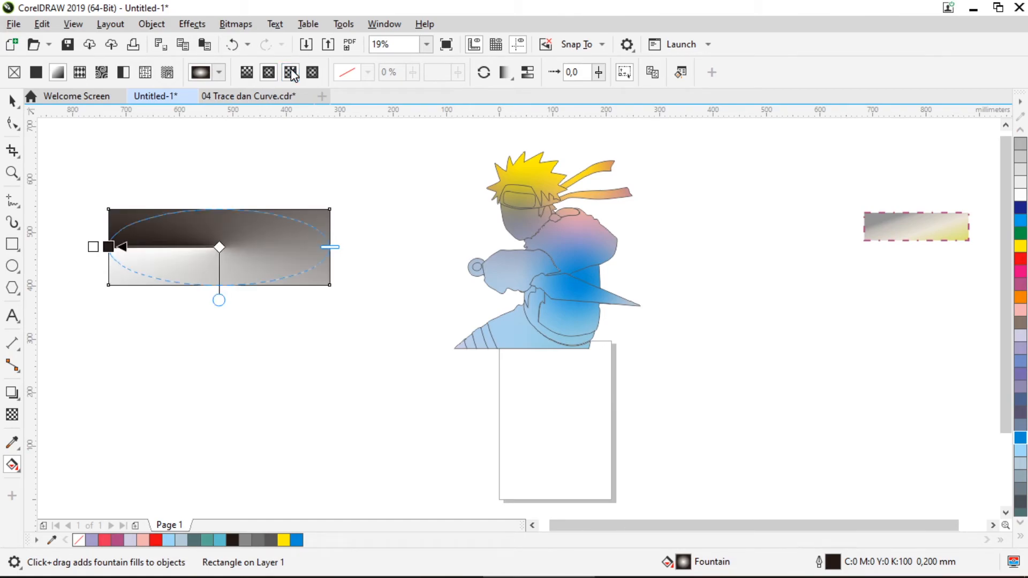
{"action": "left_click", "coordinate": [312, 72]}
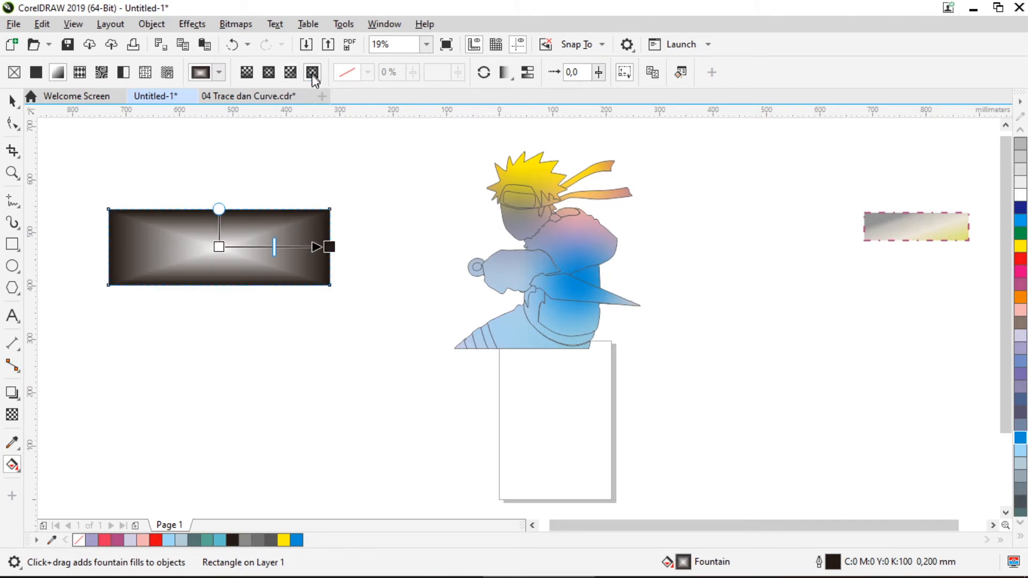
Step: Reposition the fountain fill's start and end nodes so it runs diagonally from below the rectangle to its upper-right corner
{"action": "left_click_drag", "start_coordinate": [328, 247], "coordinate": [78, 250]}
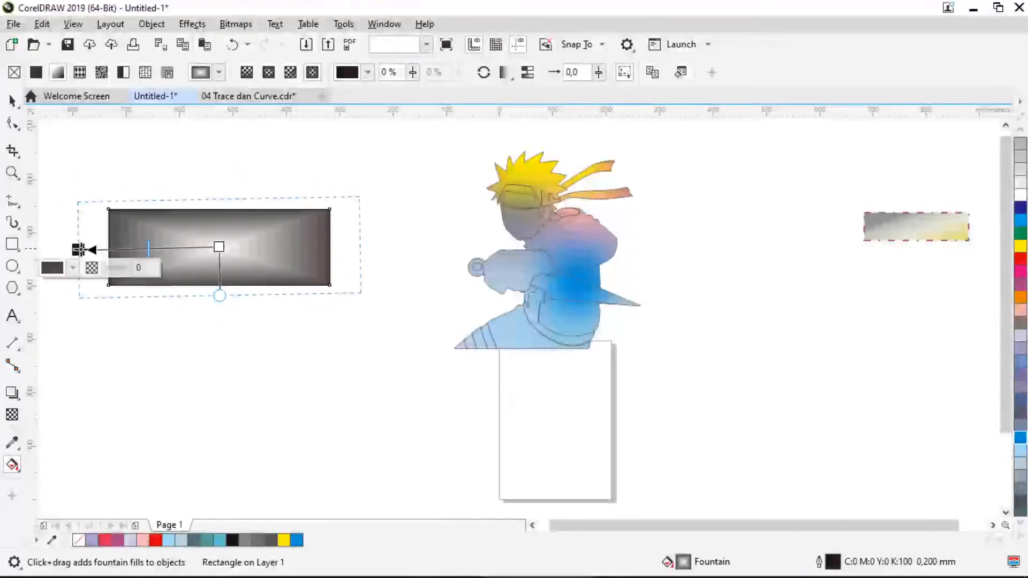
{"action": "left_click_drag", "start_coordinate": [91, 337], "coordinate": [87, 328]}
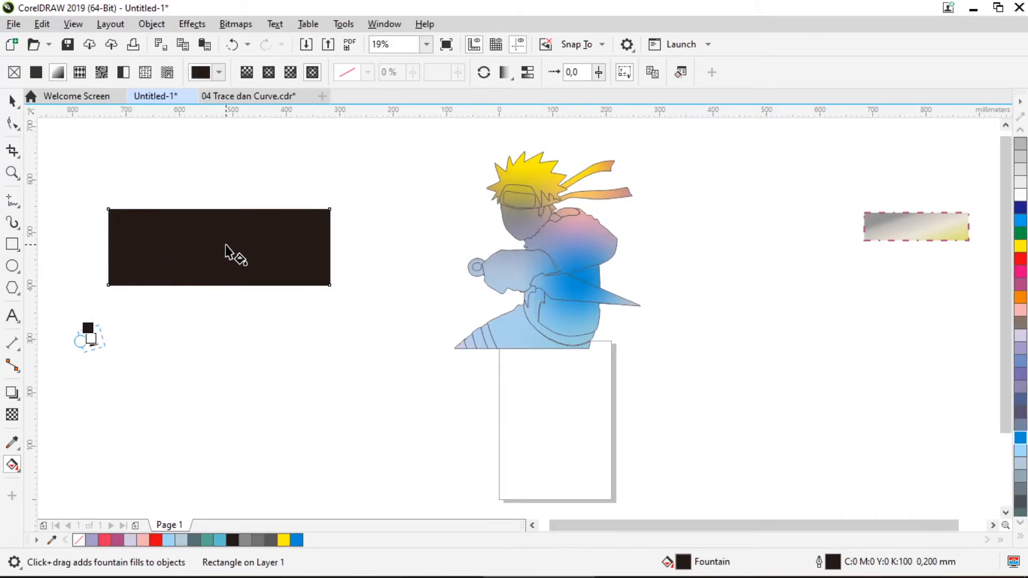
{"action": "left_click_drag", "start_coordinate": [87, 328], "coordinate": [239, 244]}
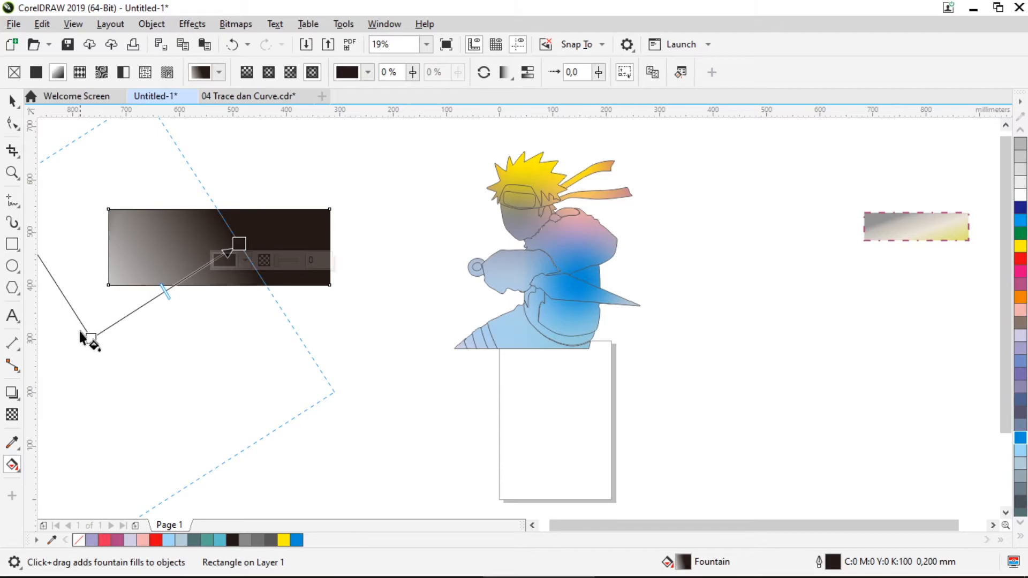
{"action": "left_click_drag", "start_coordinate": [91, 337], "coordinate": [192, 303]}
{"action": "left_click_drag", "start_coordinate": [239, 244], "coordinate": [306, 222]}
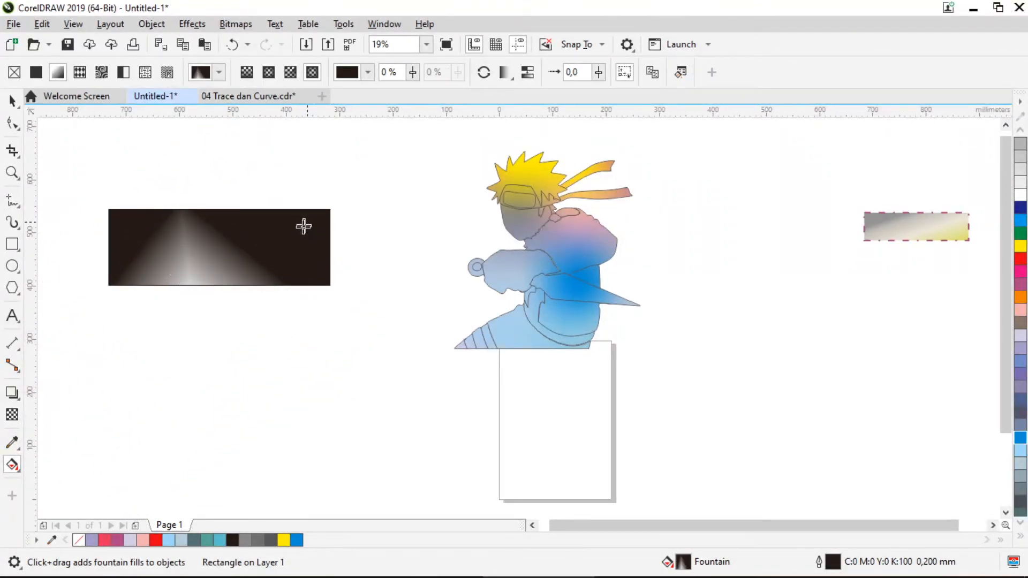
{"action": "left_click", "coordinate": [364, 320]}
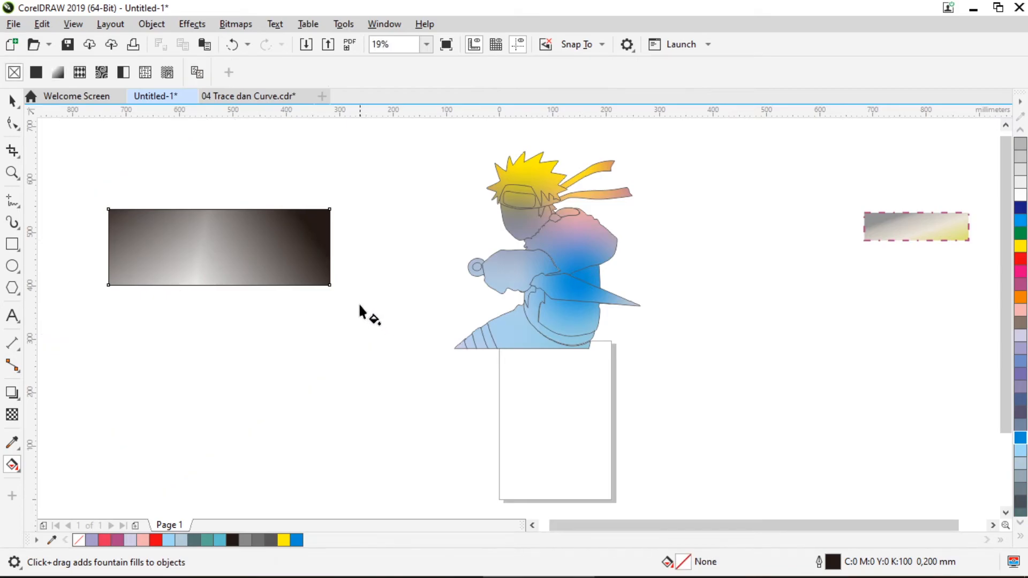
{"action": "left_click", "coordinate": [253, 271]}
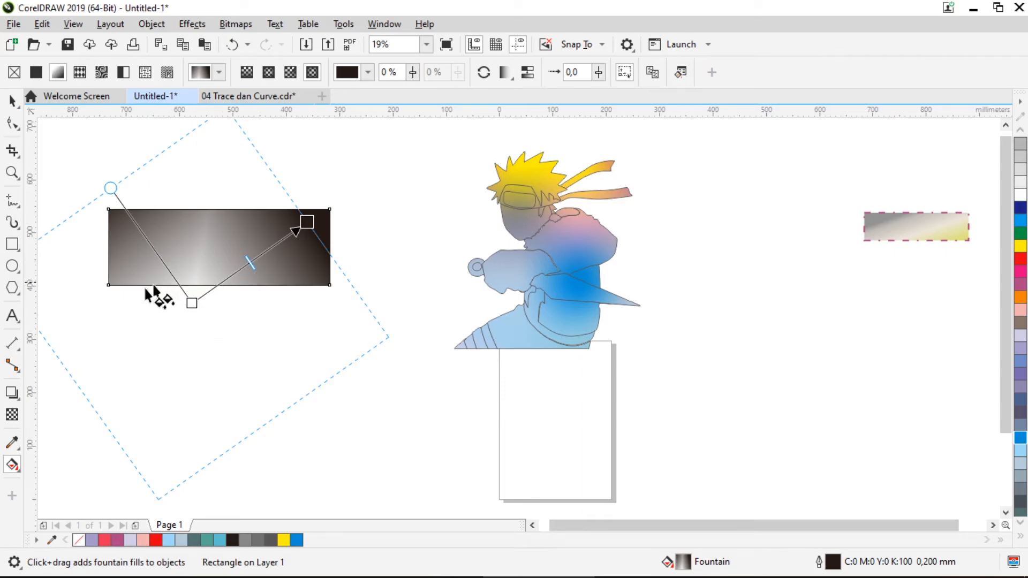
{"action": "left_click", "coordinate": [113, 306]}
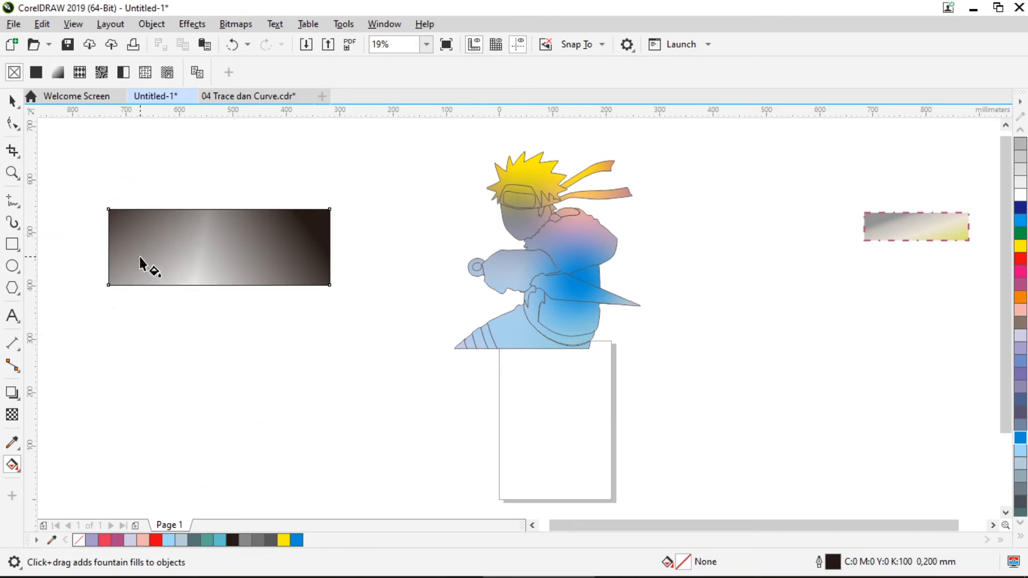
Step: Draw a smaller rectangle about 381 × 104 mm inside the gradient one and fill the outer rectangle red (M:100 Y:100)
{"action": "left_click", "coordinate": [12, 245]}
{"action": "left_click_drag", "start_coordinate": [117, 220], "coordinate": [320, 276]}
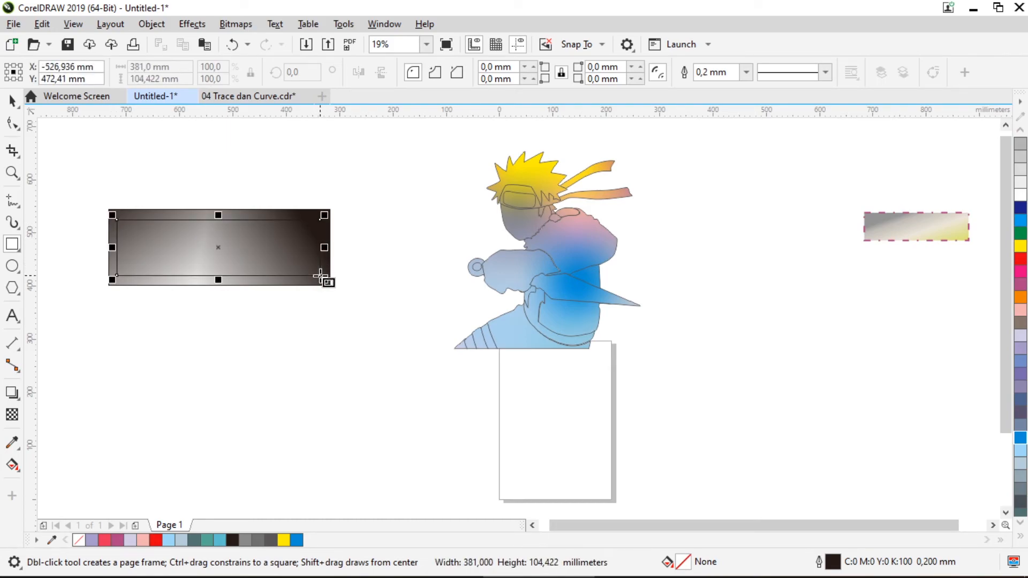
{"action": "left_click", "coordinate": [283, 213]}
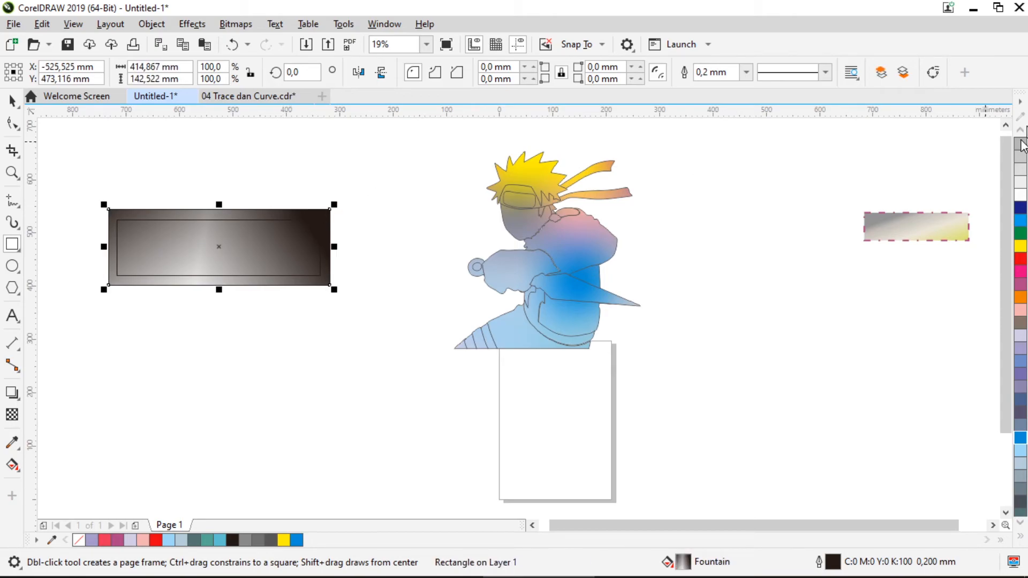
{"action": "left_click", "coordinate": [1021, 259]}
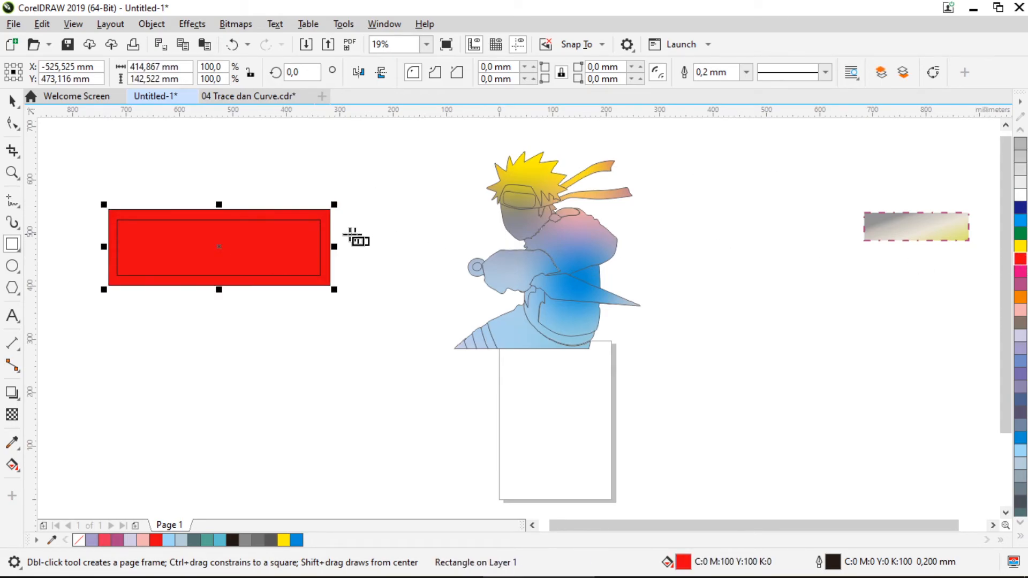
{"action": "left_click", "coordinate": [271, 253]}
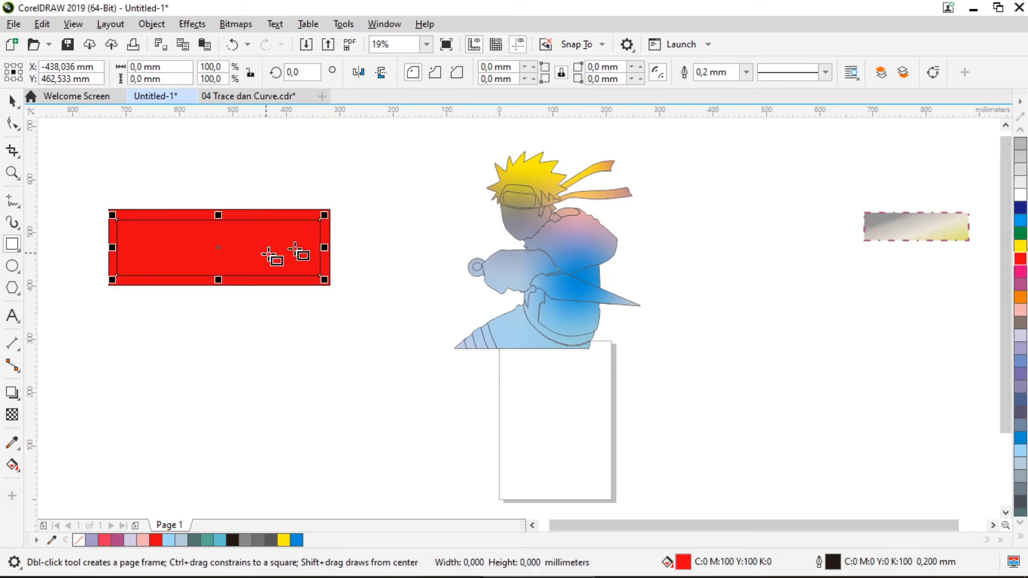
Step: Fill the inner rectangle with a light red shade of M:79 Y:33
{"action": "left_click", "coordinate": [1021, 260]}
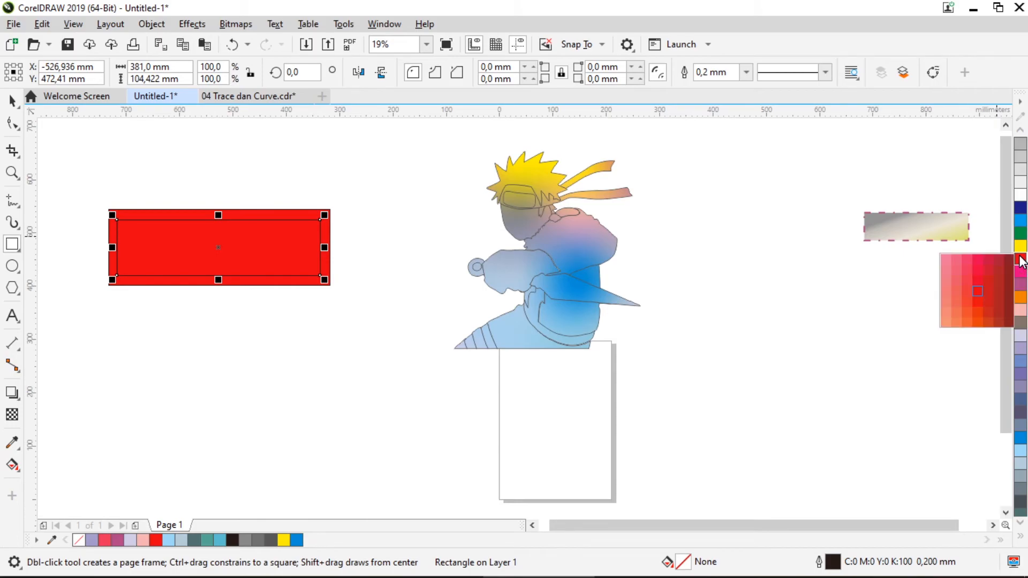
{"action": "left_click", "coordinate": [956, 270]}
{"action": "left_click", "coordinate": [761, 301]}
Step: Remove the outlines from both the outer red rectangle and the inner light red rectangle
{"action": "left_click", "coordinate": [192, 218]}
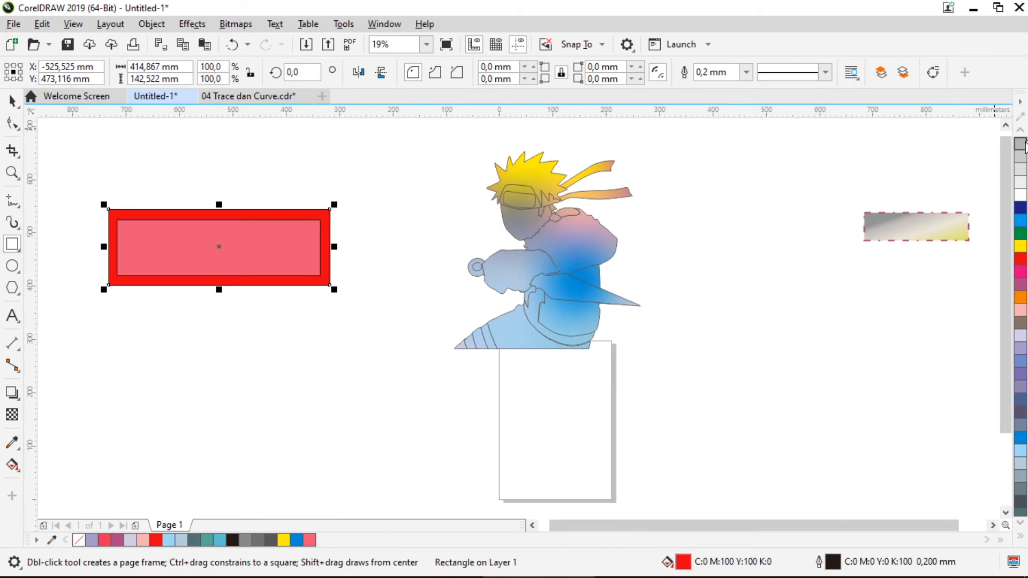
{"action": "left_click", "coordinate": [1020, 536]}
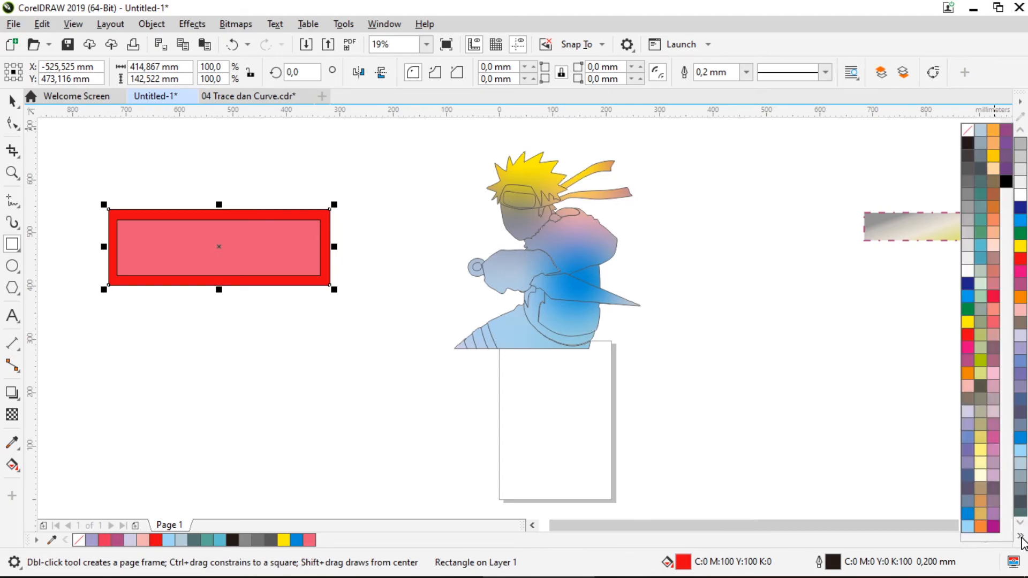
{"action": "key", "text": "Escape"}
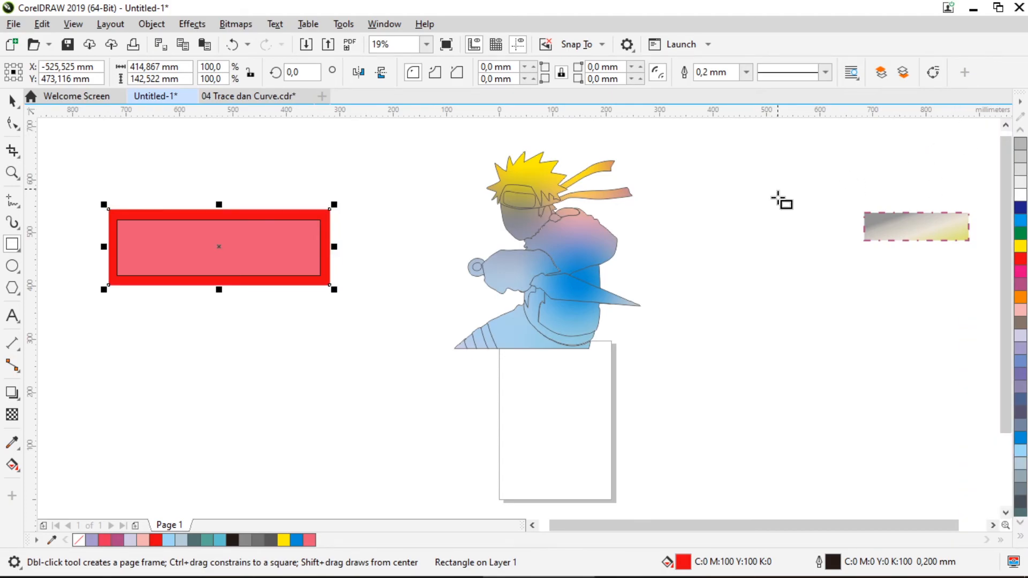
{"action": "left_click", "coordinate": [263, 262]}
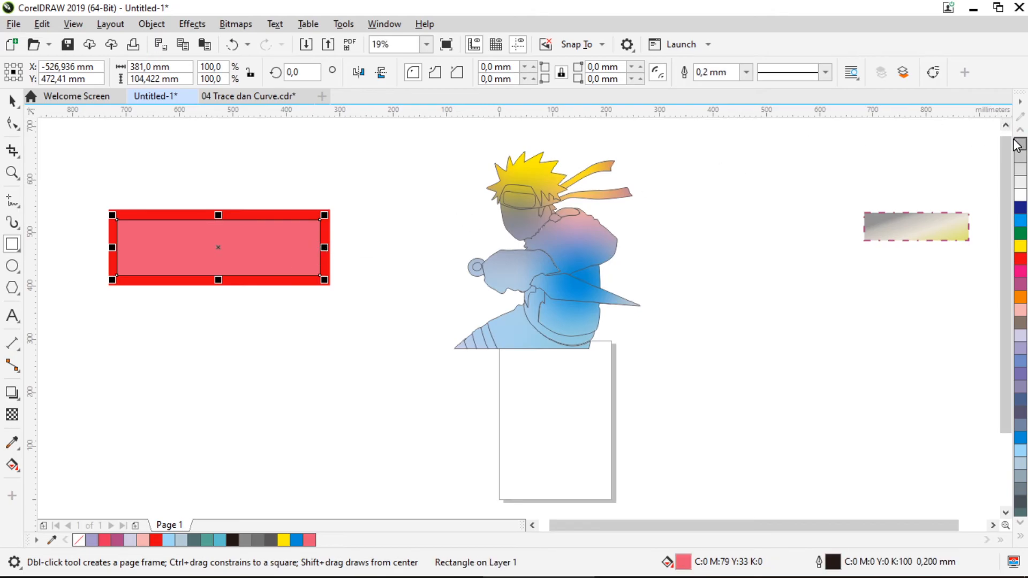
{"action": "left_click", "coordinate": [1020, 536]}
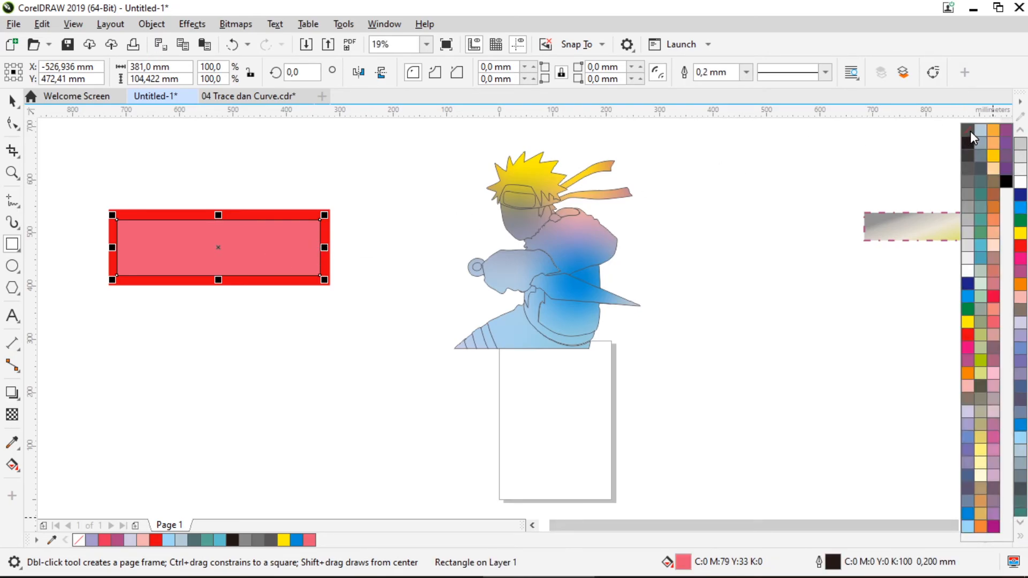
{"action": "left_click", "coordinate": [804, 219]}
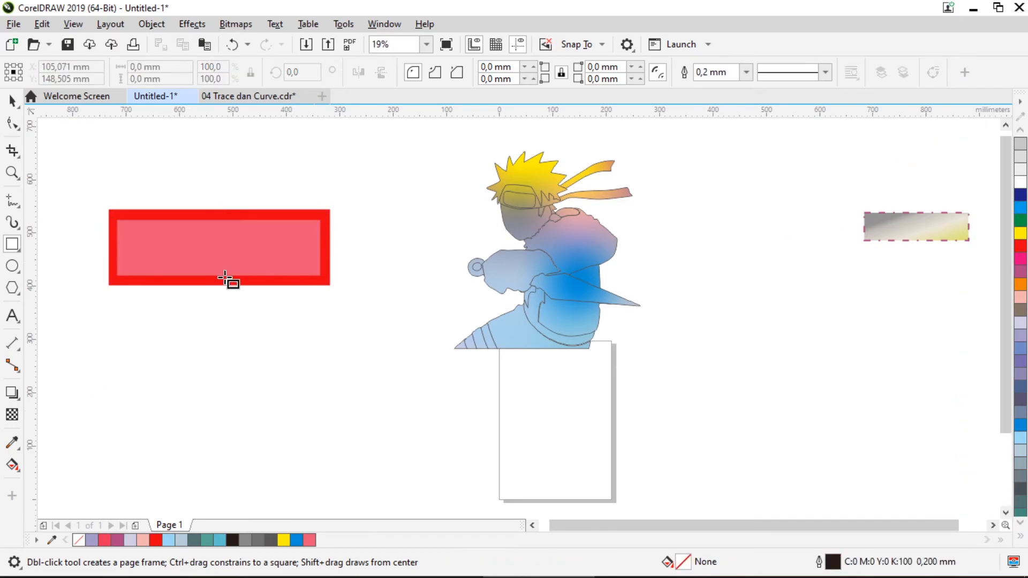
{"action": "left_click", "coordinate": [231, 242]}
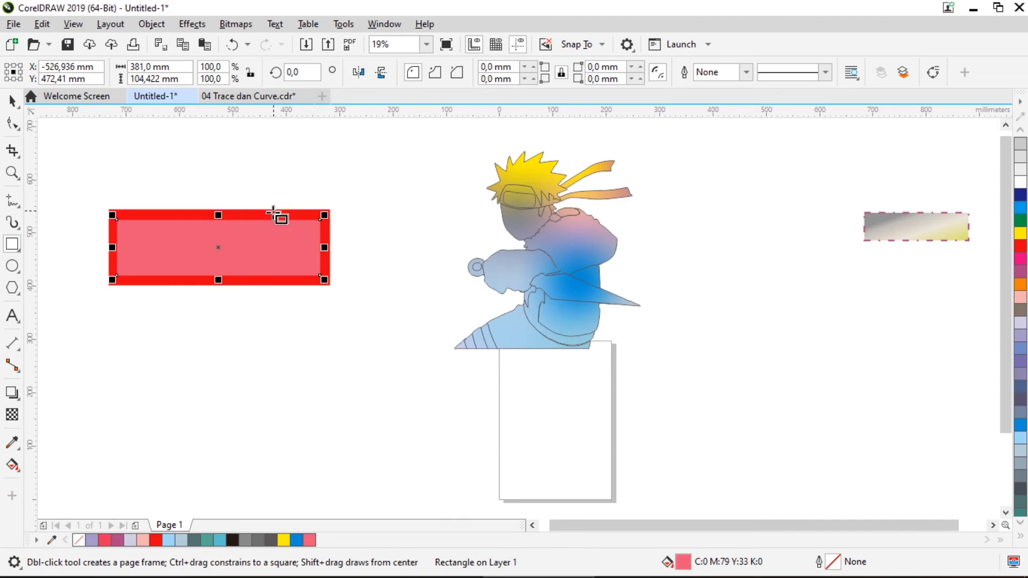
{"action": "left_click", "coordinate": [271, 241]}
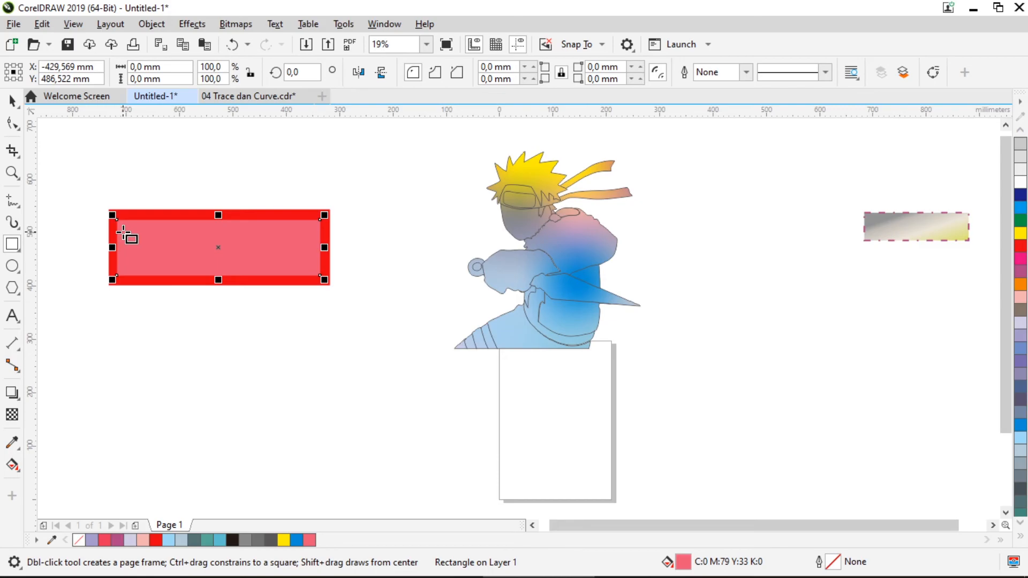
{"action": "left_click", "coordinate": [12, 99]}
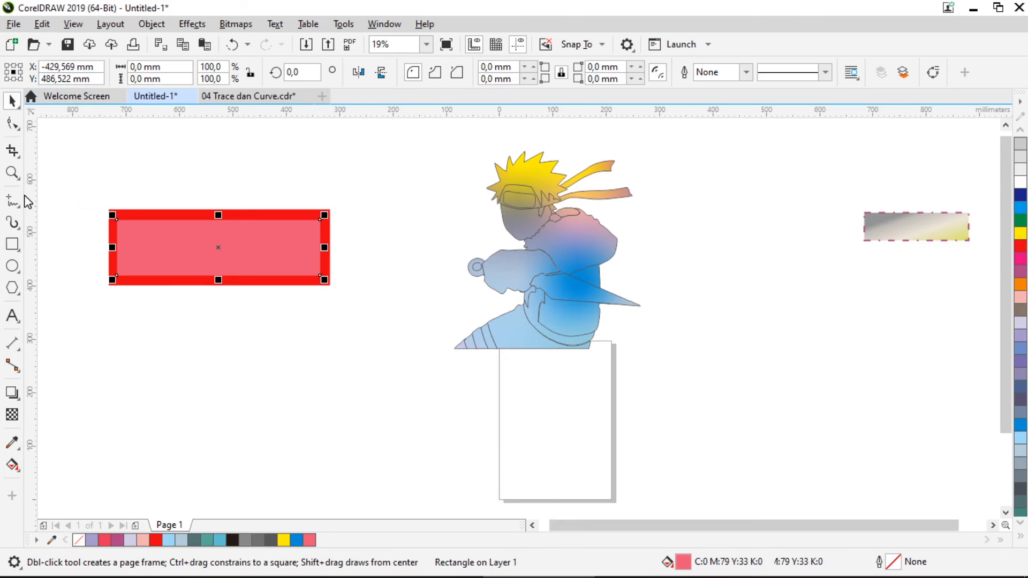
Step: Add the artistic text "button vector" in the empty space between the nested rectangles and the ninja figure
{"action": "left_click", "coordinate": [12, 316]}
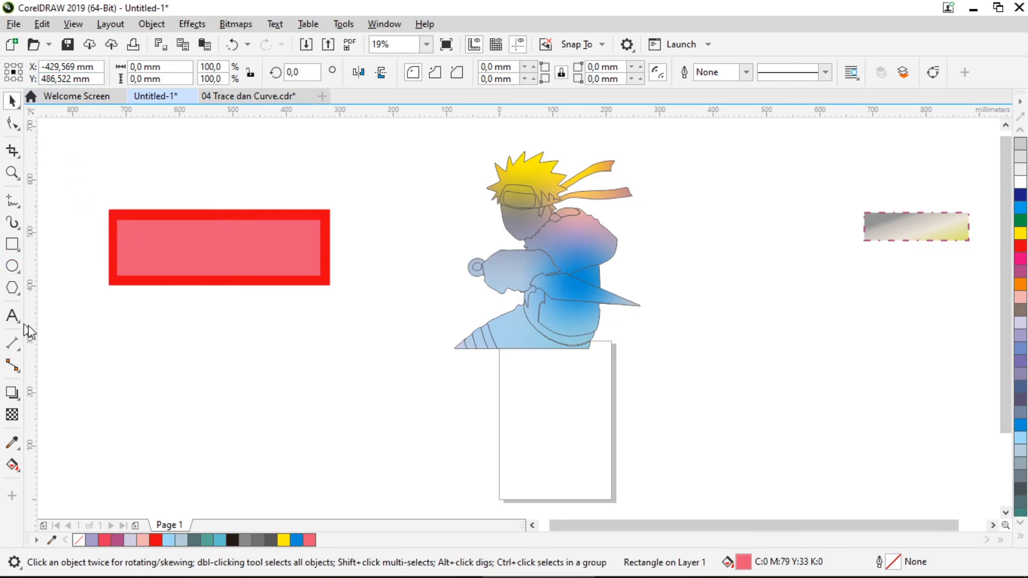
{"action": "left_click", "coordinate": [166, 334]}
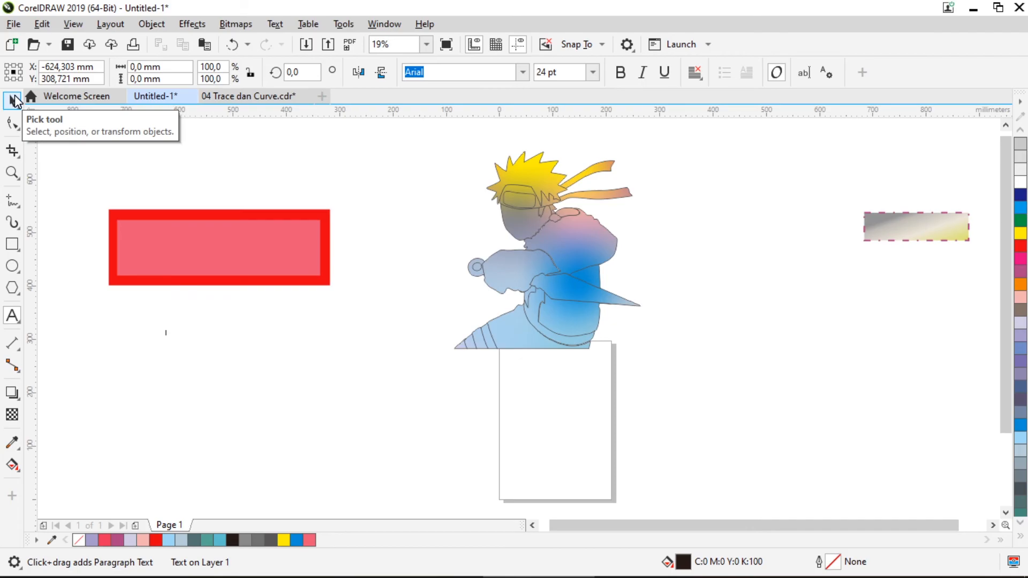
{"action": "left_click", "coordinate": [593, 74]}
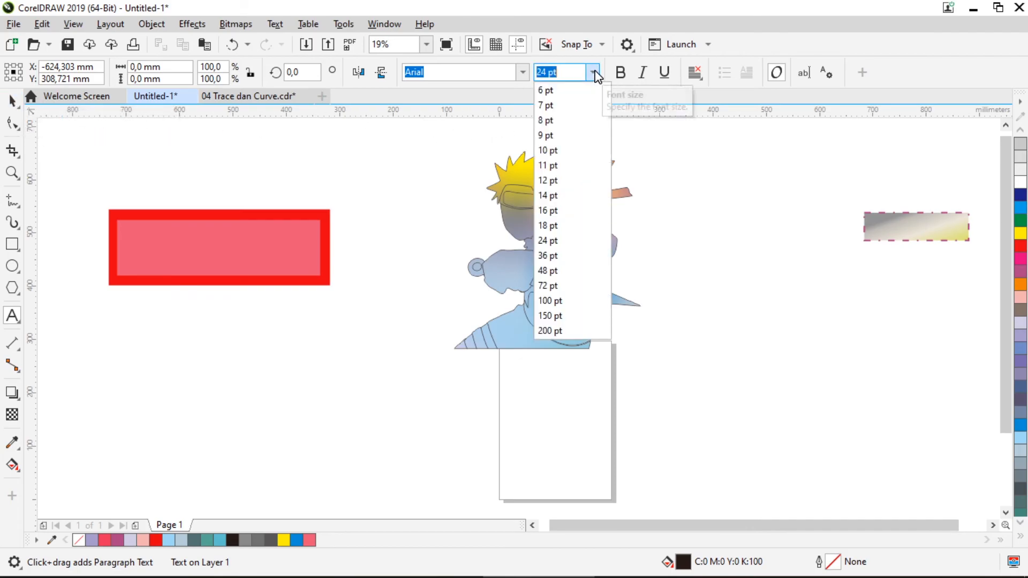
{"action": "left_click", "coordinate": [385, 293]}
{"action": "scroll", "coordinate": [385, 294], "scroll_direction": "up", "scroll_amount": 4}
{"action": "left_click", "coordinate": [341, 287]}
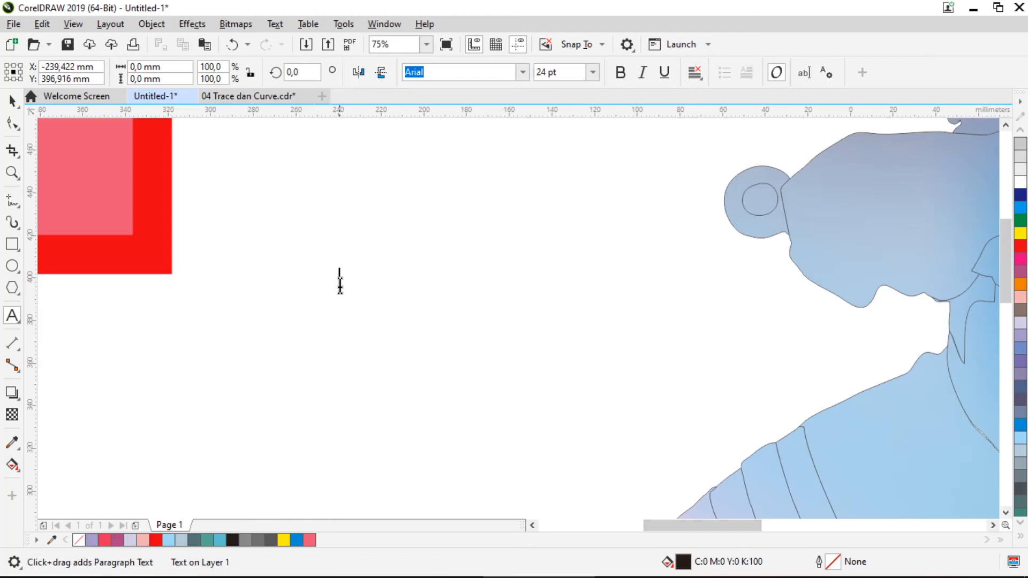
{"action": "scroll", "coordinate": [360, 299], "scroll_direction": "up", "scroll_amount": 2}
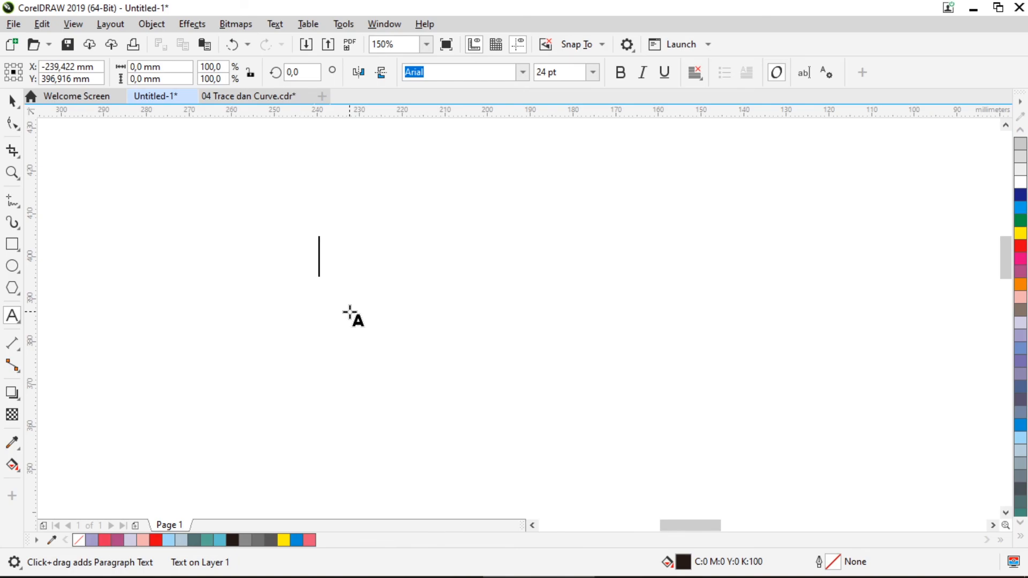
{"action": "type", "text": "button vector"}
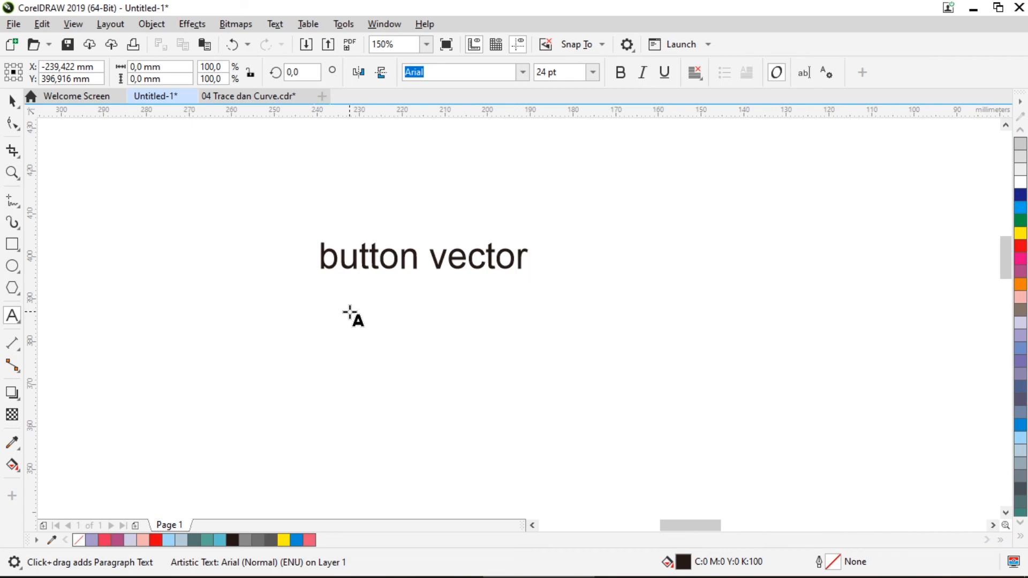